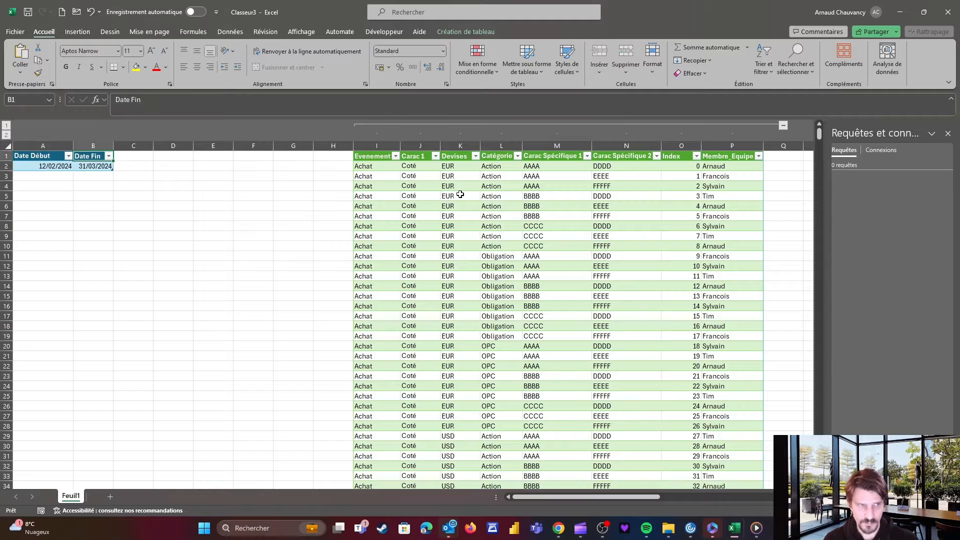
Open the Power Query Editor and create a blank query with the formula =Excel.CurrentWorkbook()
key(Left)
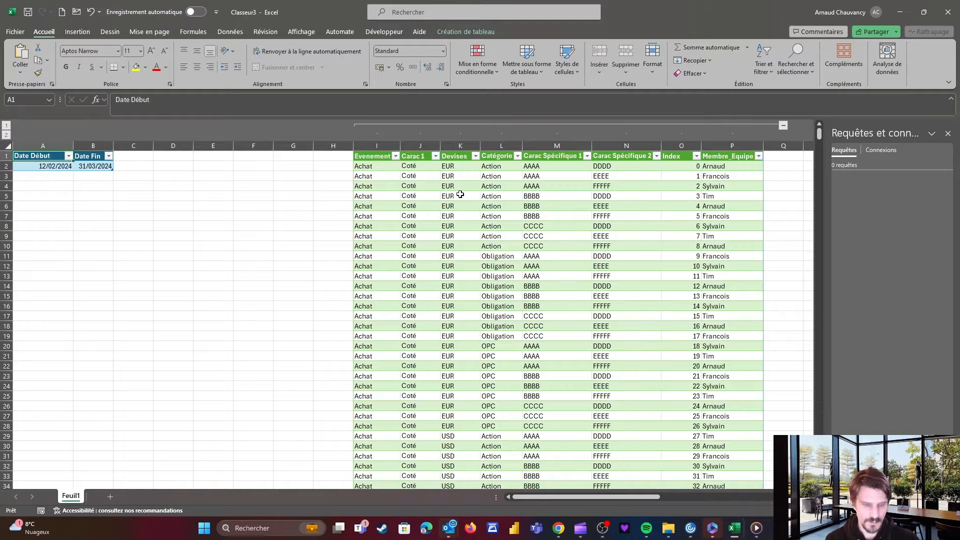
key(alt+F12)
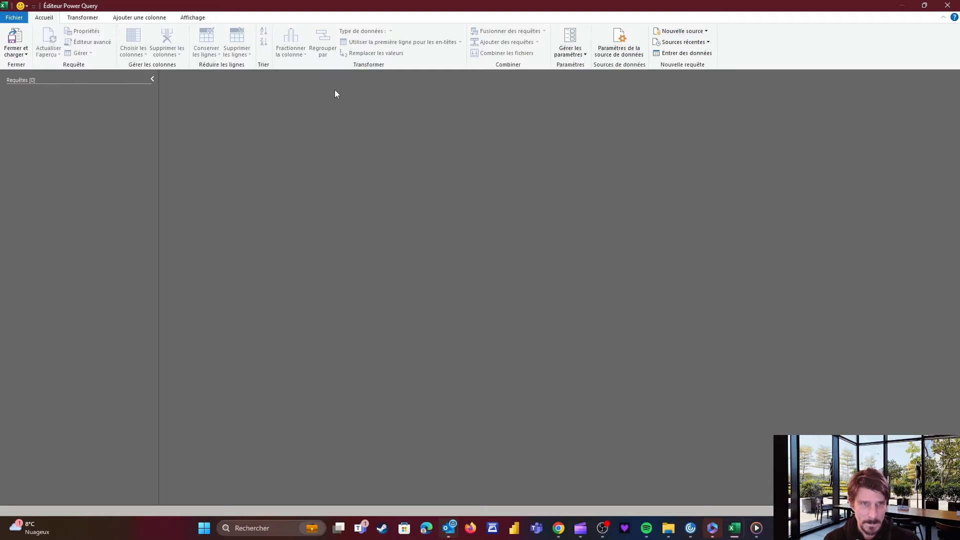
right_click(75, 122)
mouse_move(131, 144)
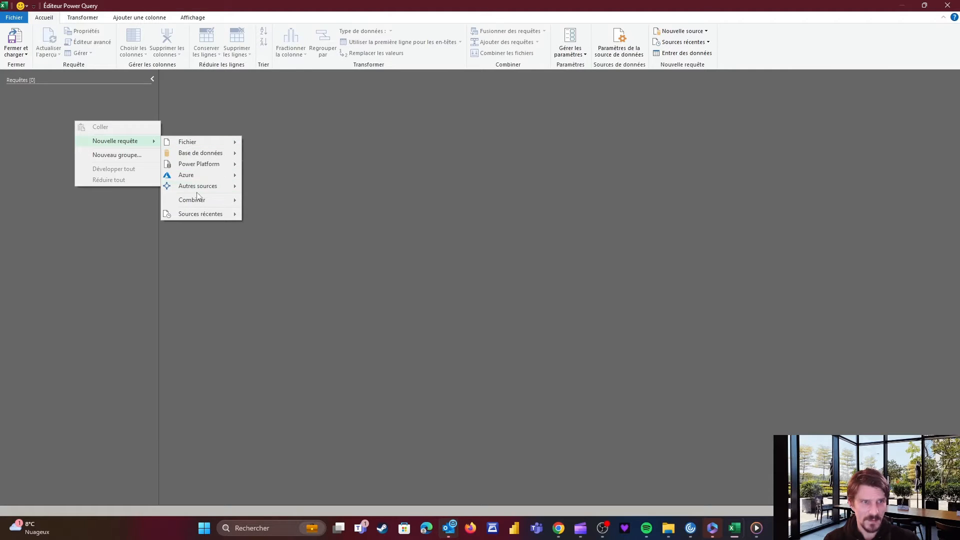
mouse_move(233, 192)
click(276, 230)
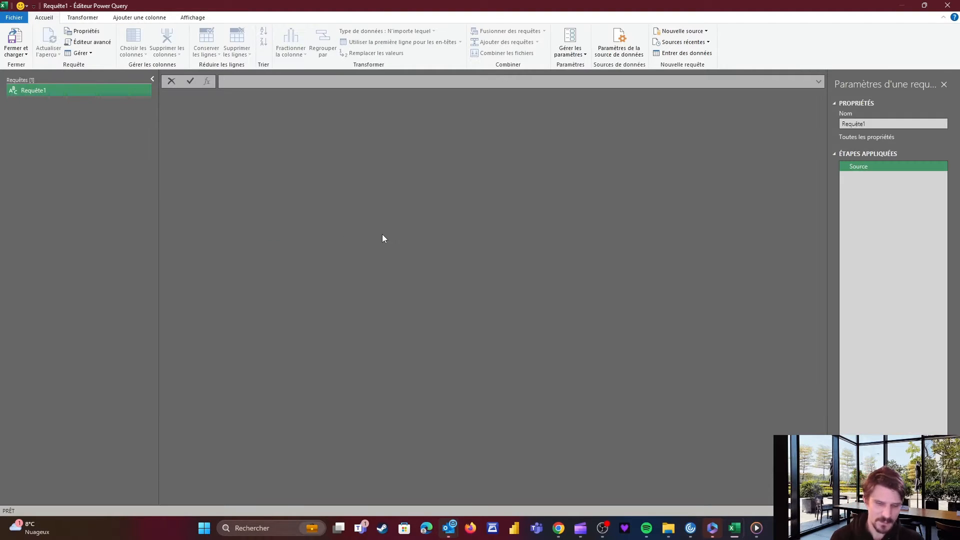
text(Excel.CurrentWorkbook()
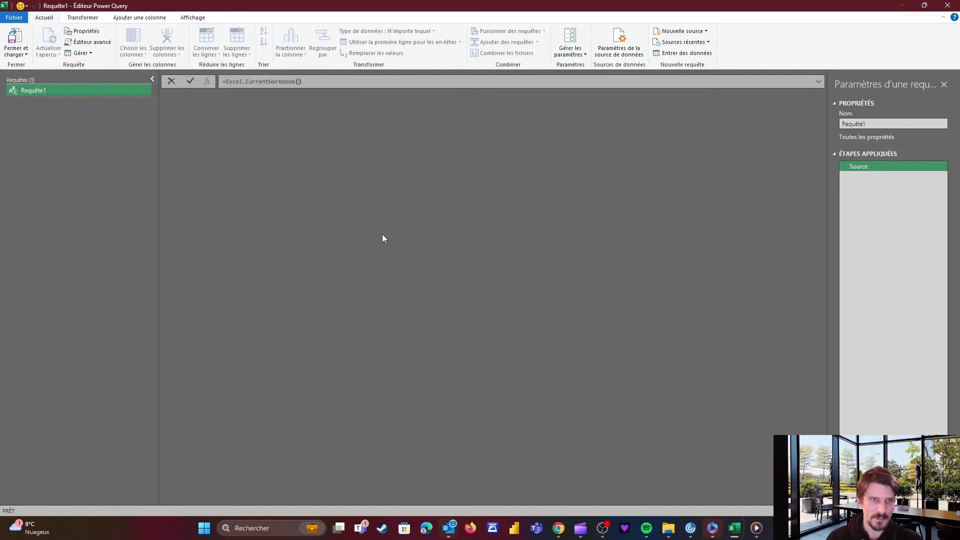
key(Return)
Drill into the Tableau1 table and rename the query as Date
click(225, 176)
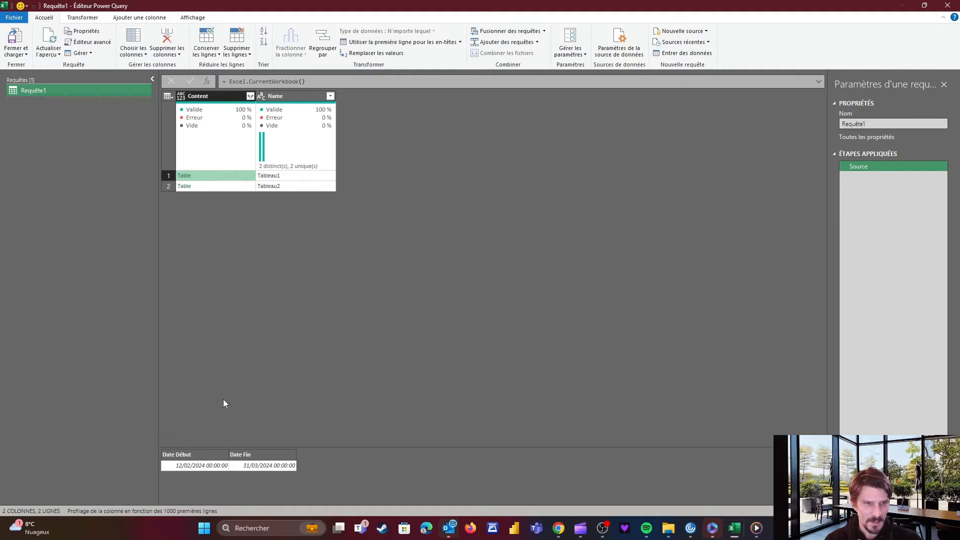
click(185, 176)
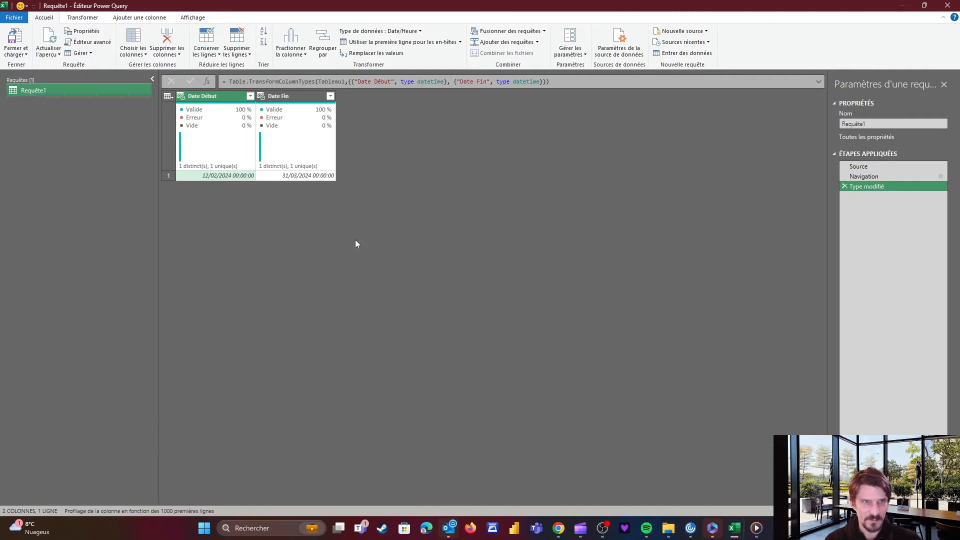
click(850, 123)
text(Date)
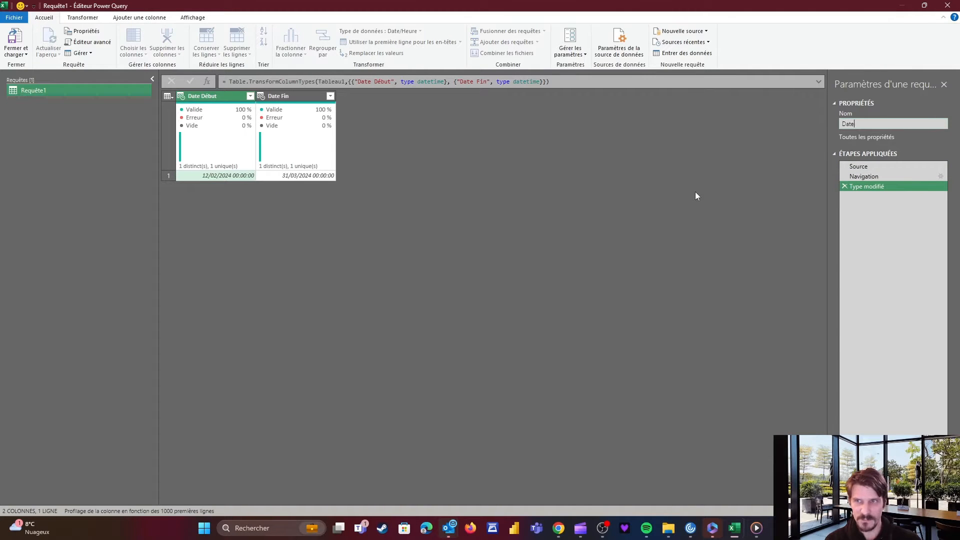
key(Return)
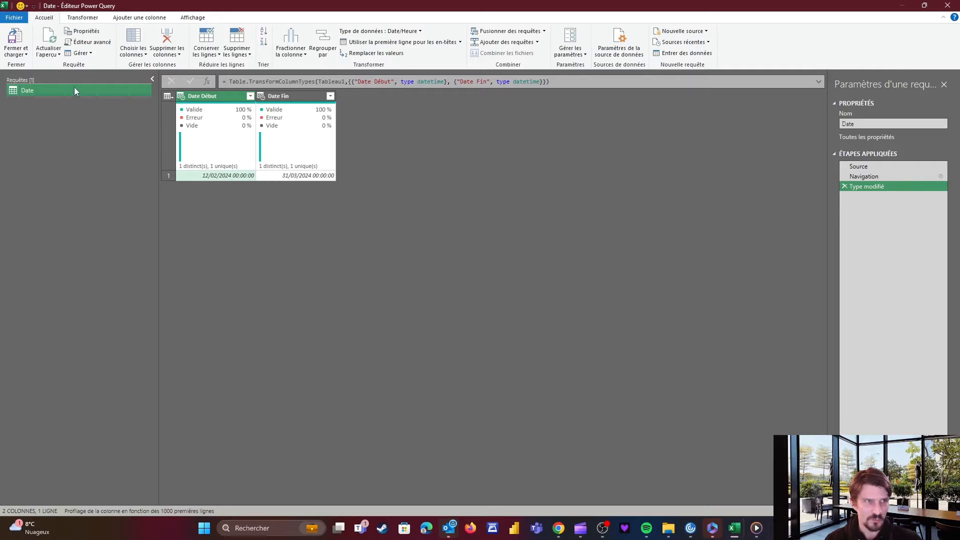
Duplicate the Date query and repoint the copy to Tableau2 by removing its type-change and navigation steps
right_click(74, 89)
click(106, 143)
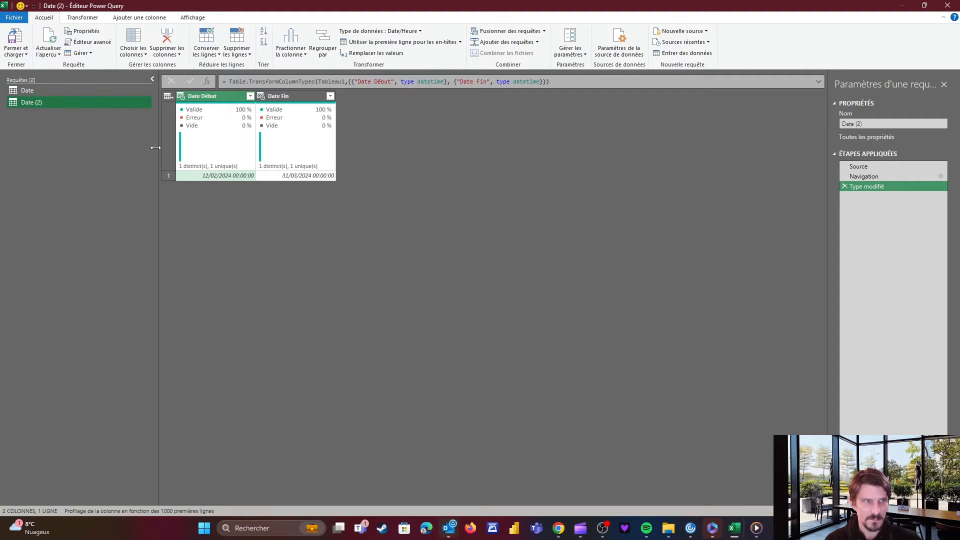
click(844, 187)
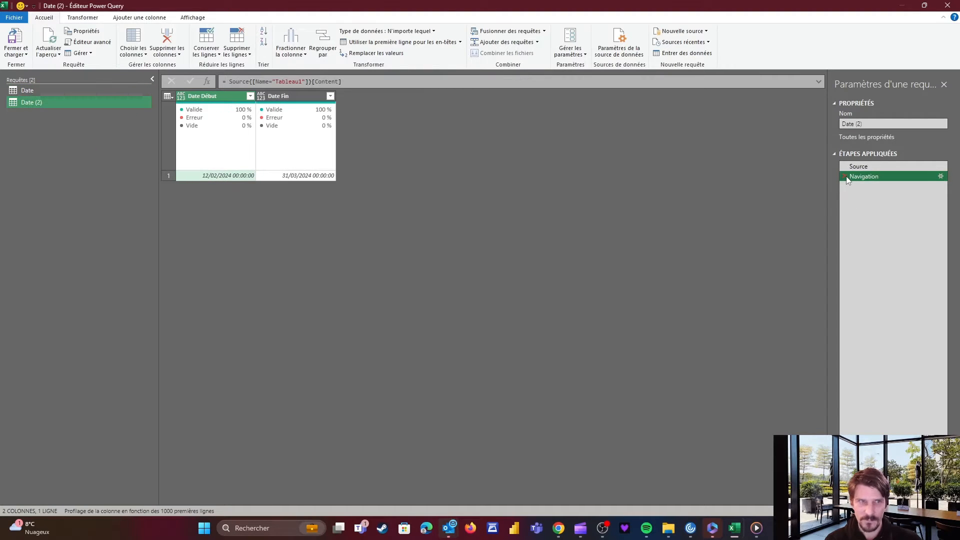
click(844, 176)
click(185, 188)
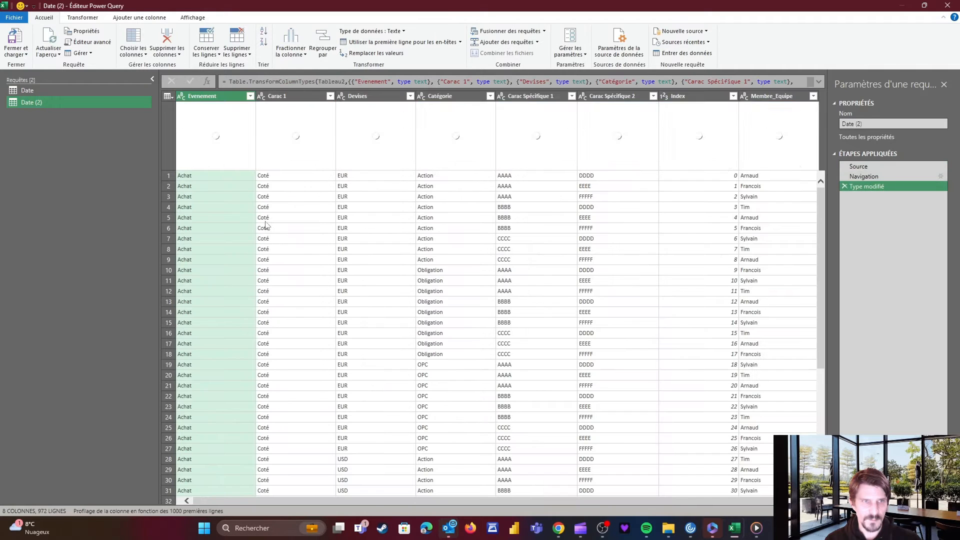
Rename the duplicated query as Tasks
click(874, 124)
text(Tasks)
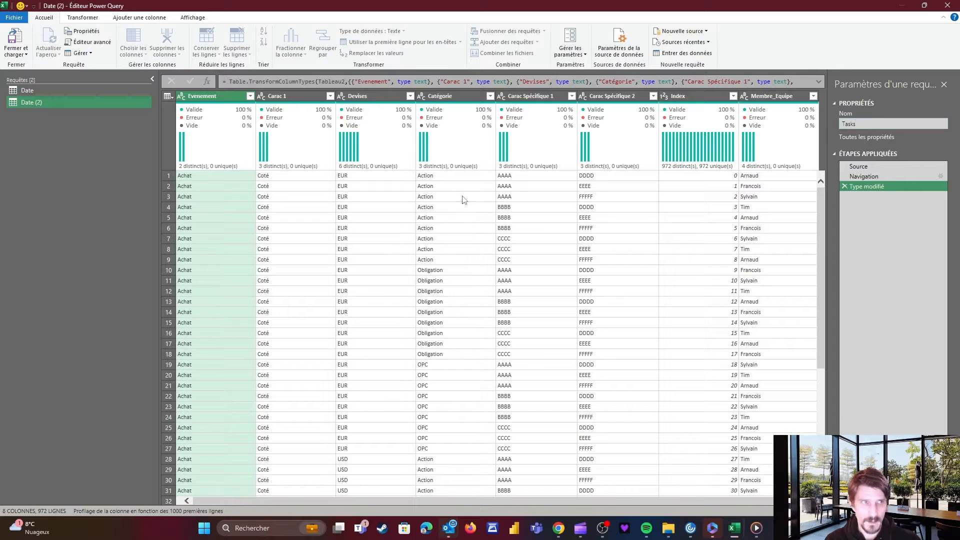
key(Return)
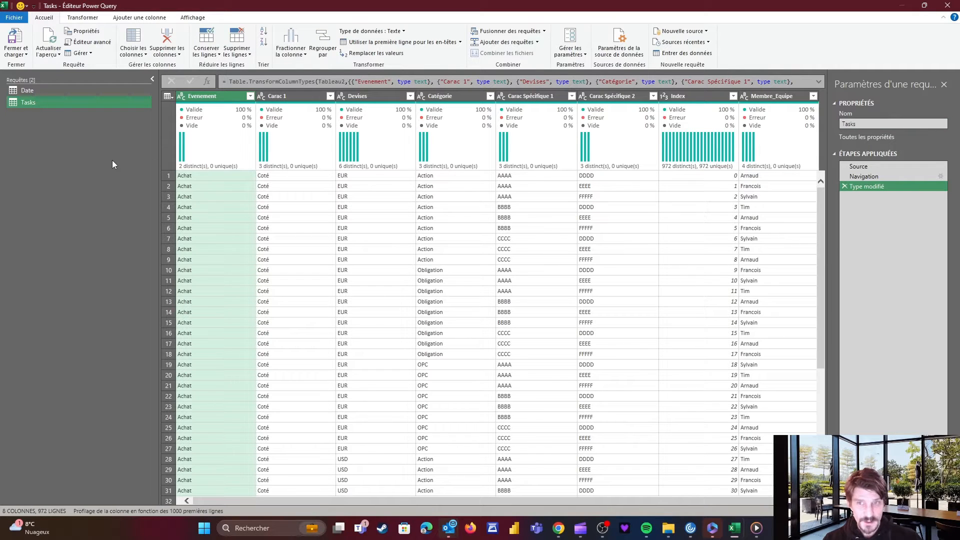
Duplicate the Date query and name the copy Nbre_Jours_Ouvrés
click(25, 91)
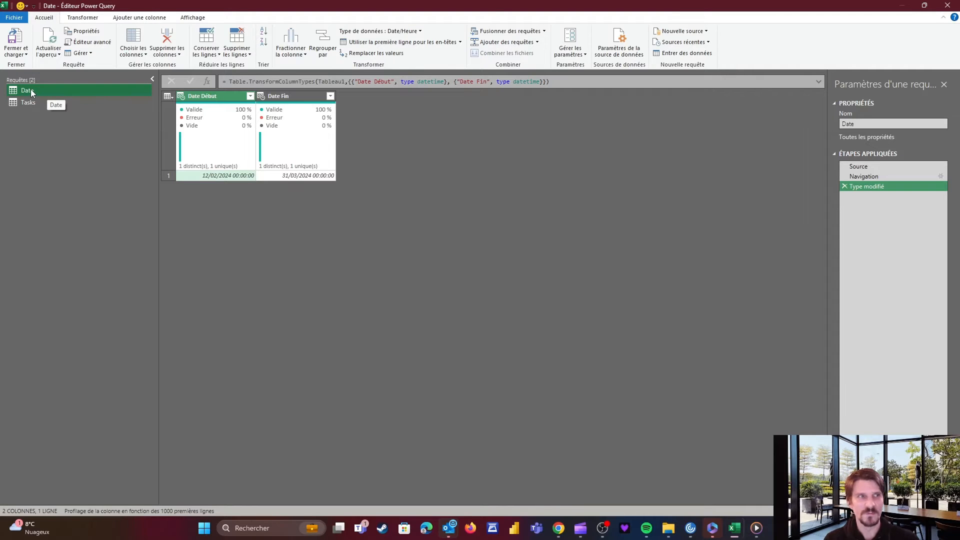
right_click(31, 93)
click(66, 145)
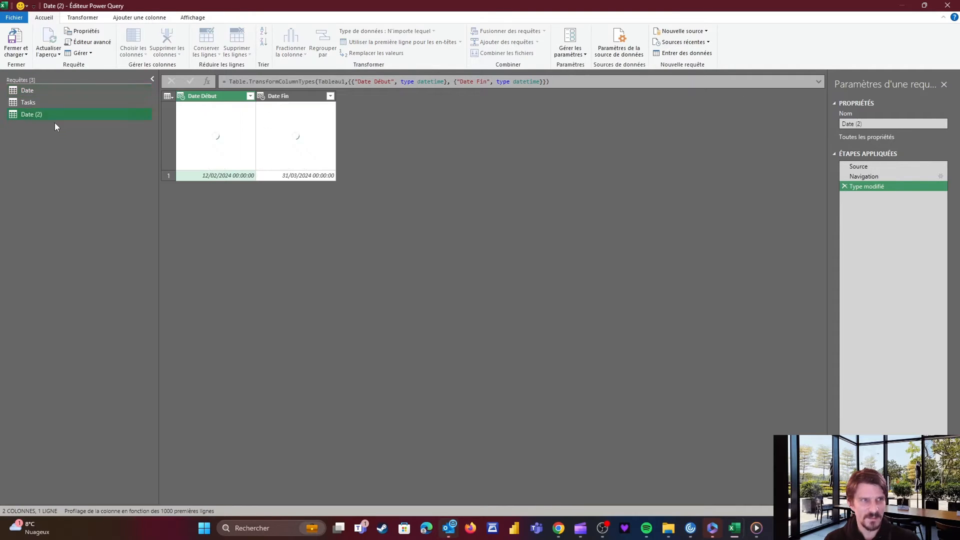
click(870, 123)
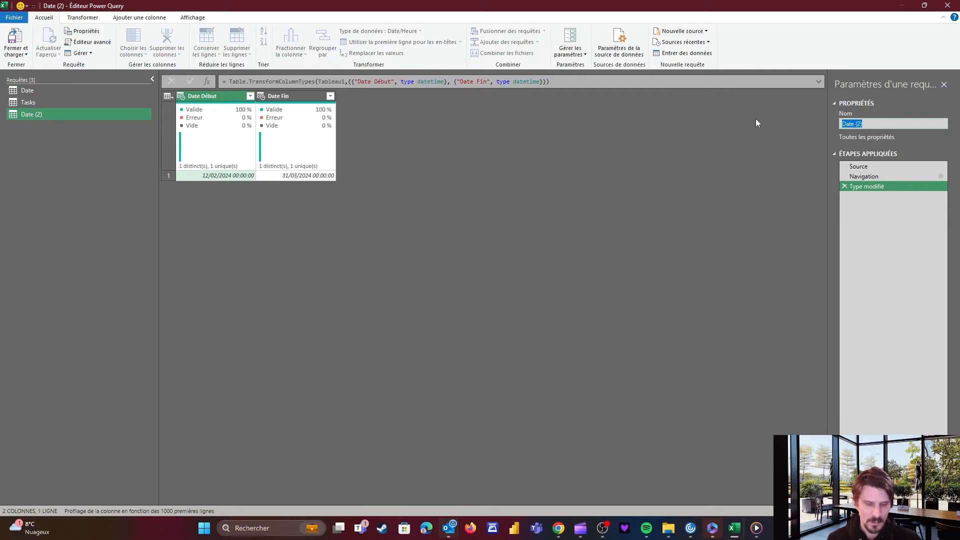
text(Nbre_Jou)
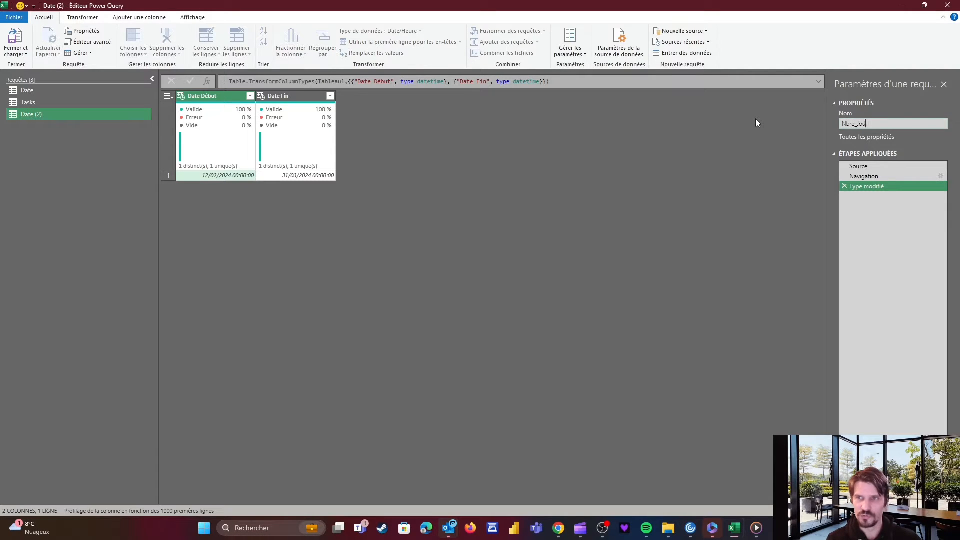
text(rs_Ouvrés)
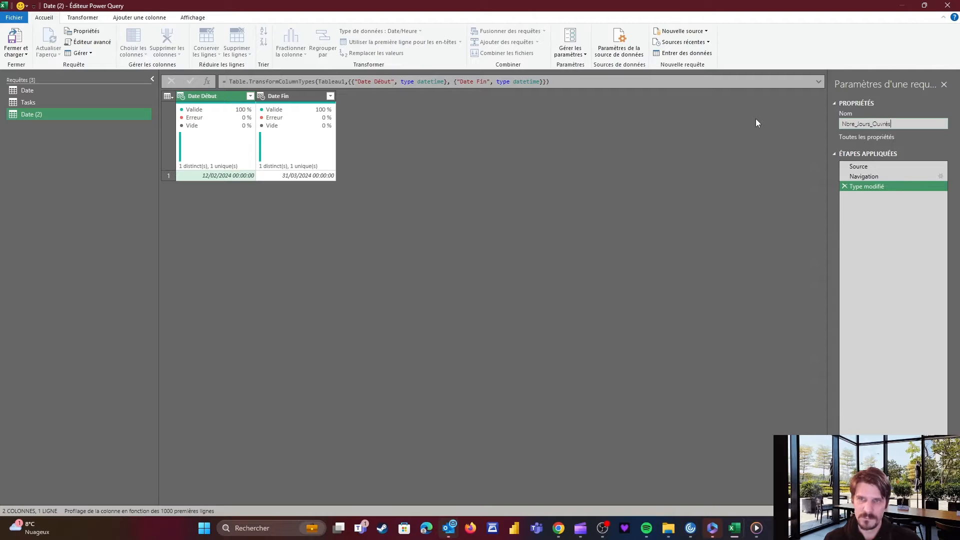
key(Return)
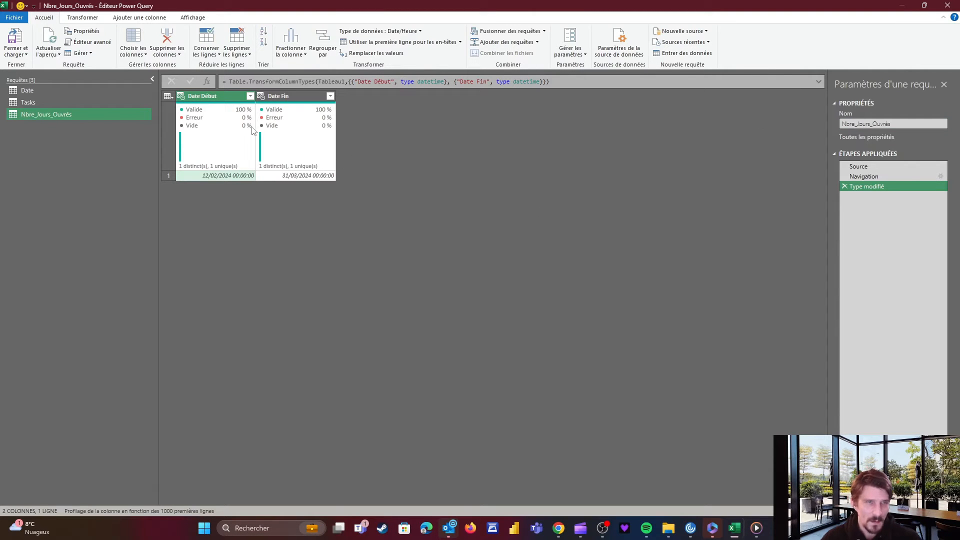
Change the Date Début and Date Fin columns to whole numbers, replacing the current type conversion, and check both resulting values
click(181, 96)
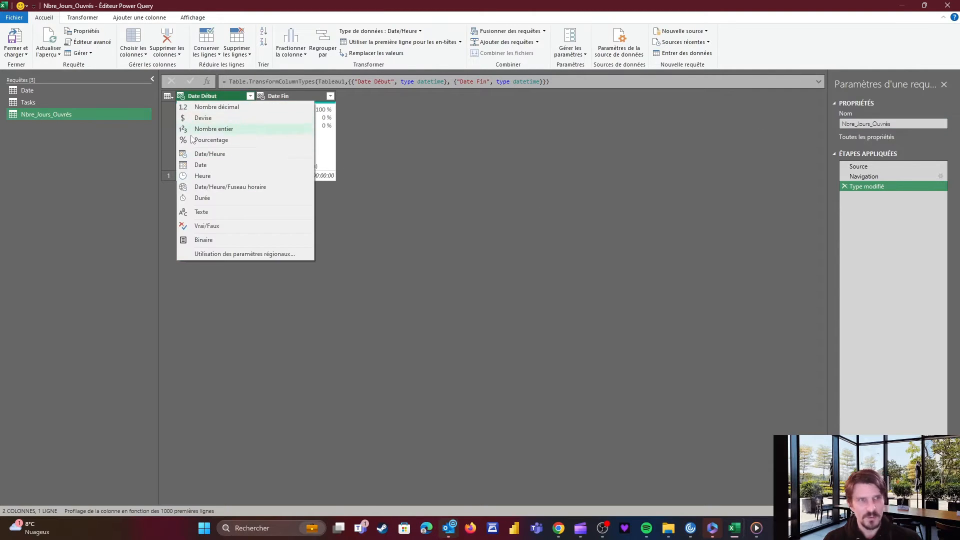
click(200, 129)
click(452, 289)
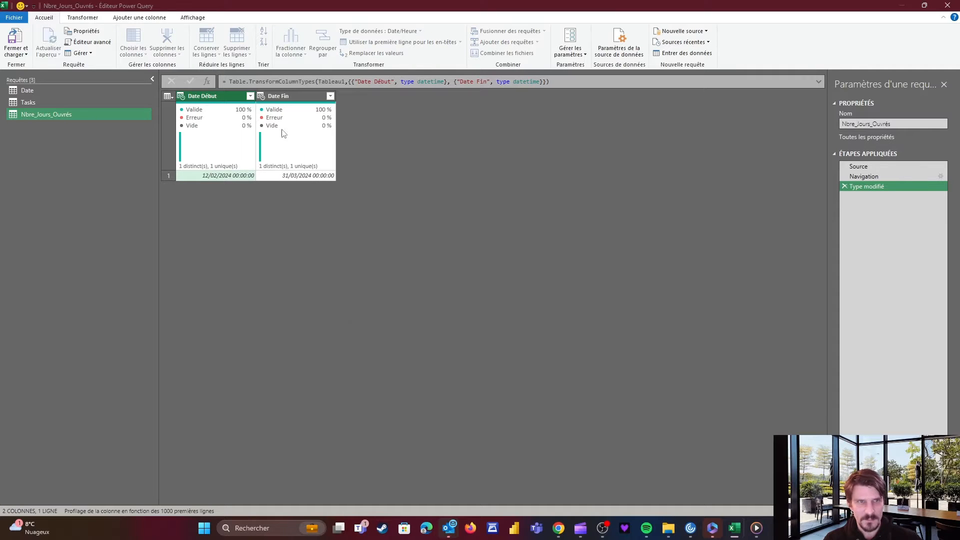
click(261, 96)
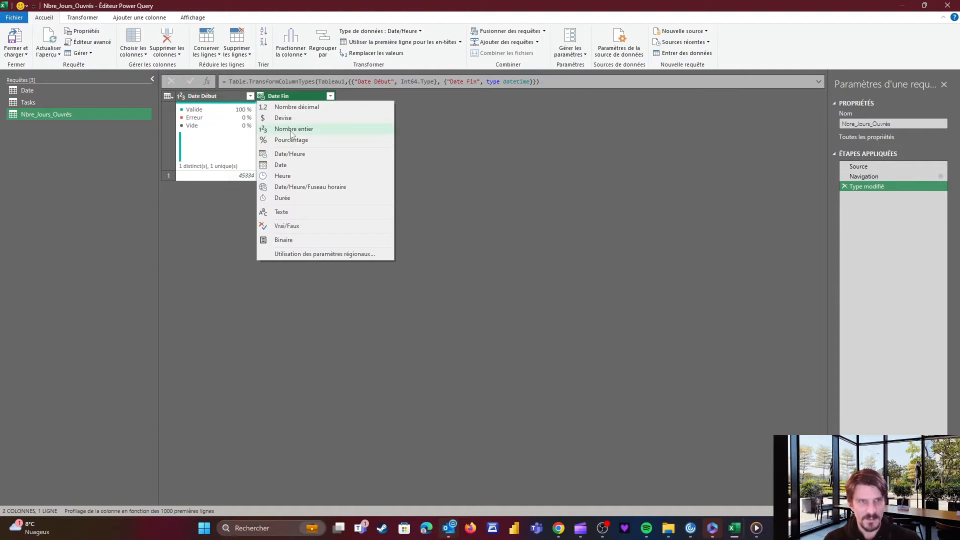
click(290, 154)
click(431, 289)
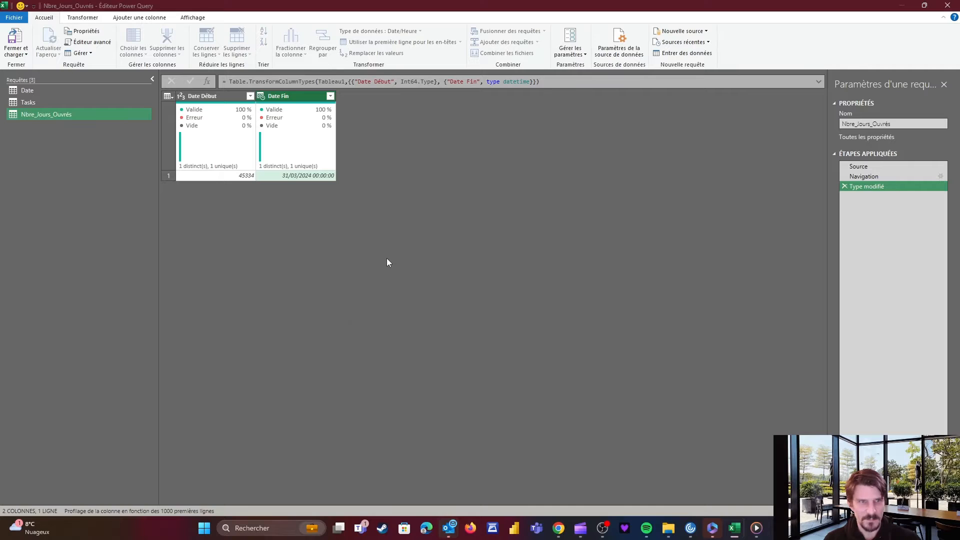
click(240, 176)
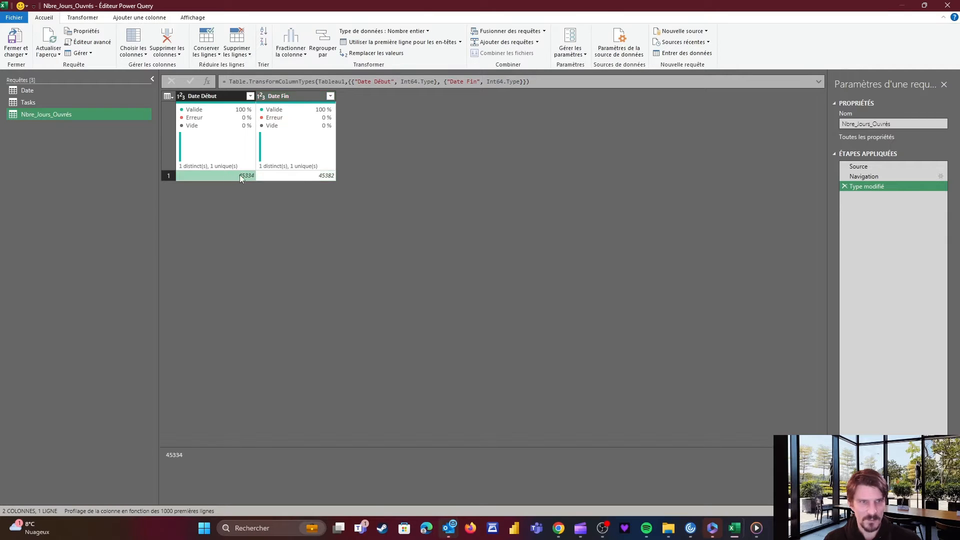
click(317, 176)
click(231, 176)
click(302, 176)
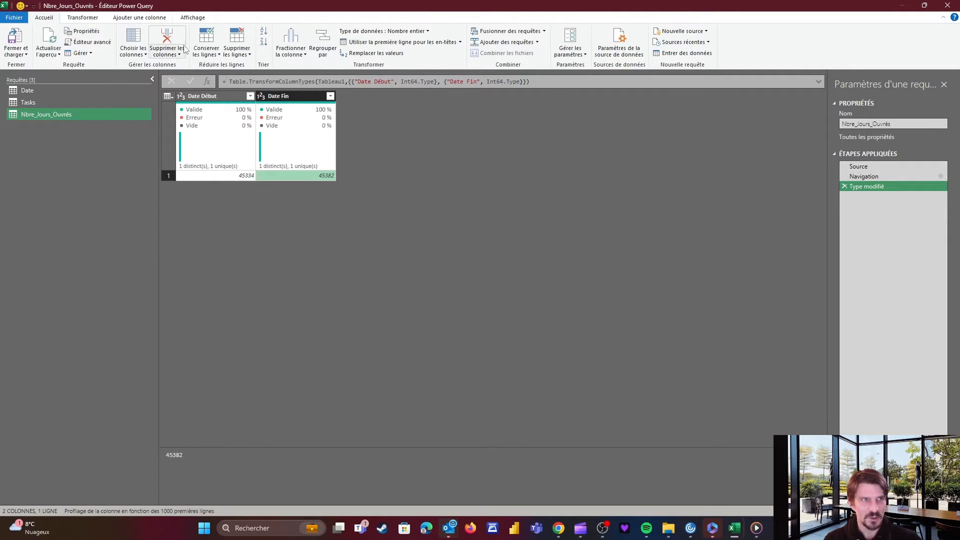
Add a custom column with the formula {[Date Début]..[Date Fin]}, keeping the default name Personnalisé
click(145, 18)
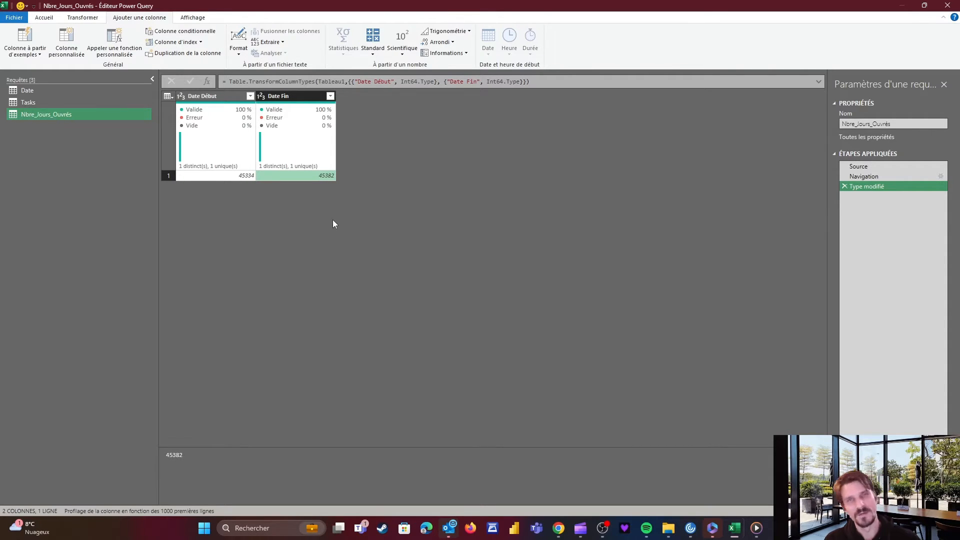
click(67, 43)
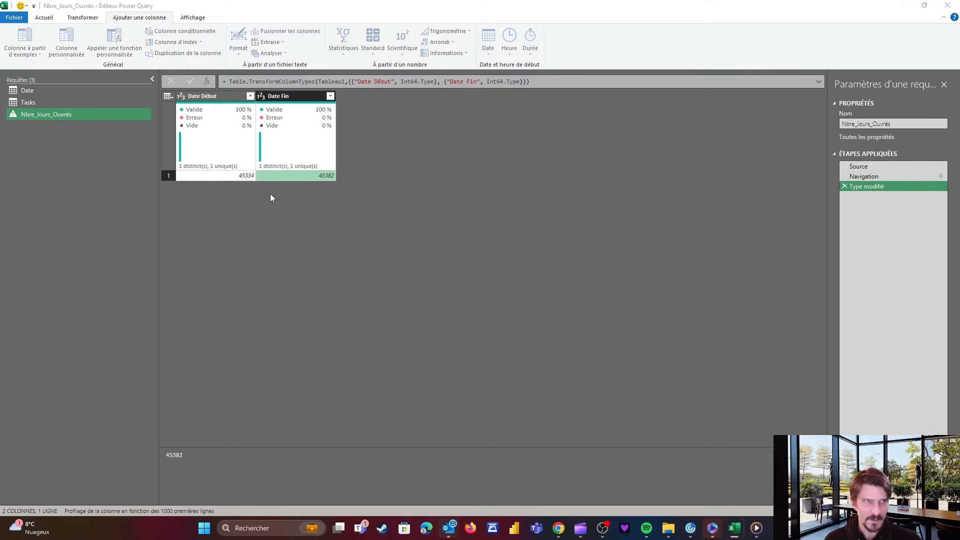
click(376, 231)
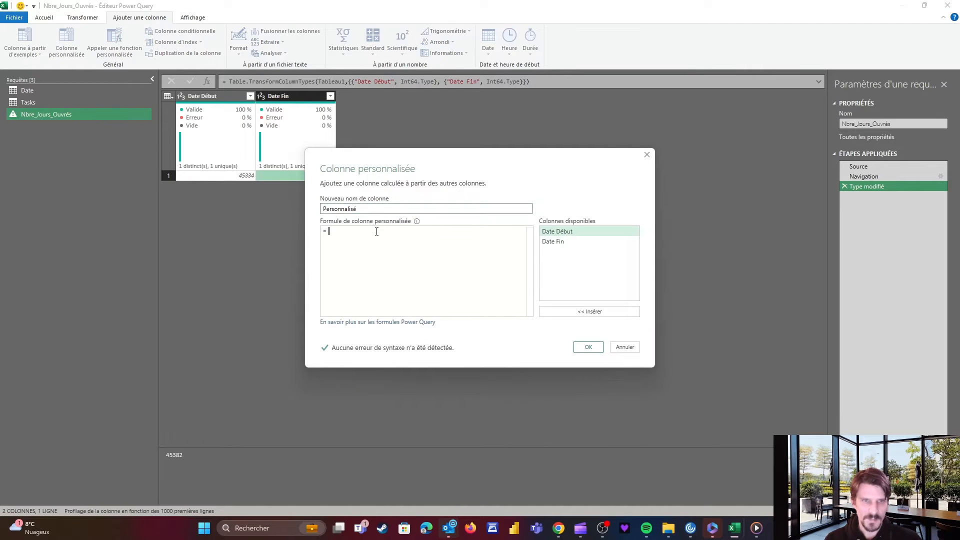
text({)
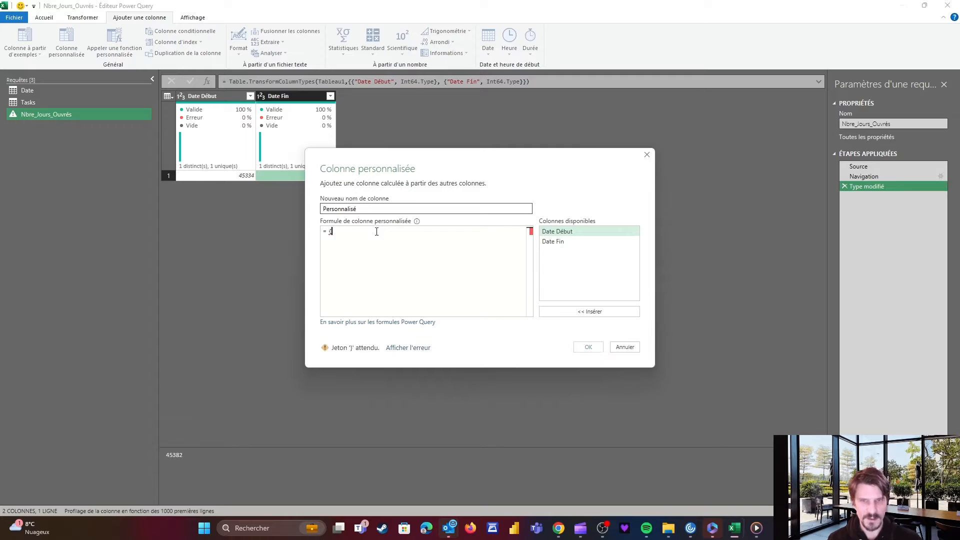
double_click(564, 231)
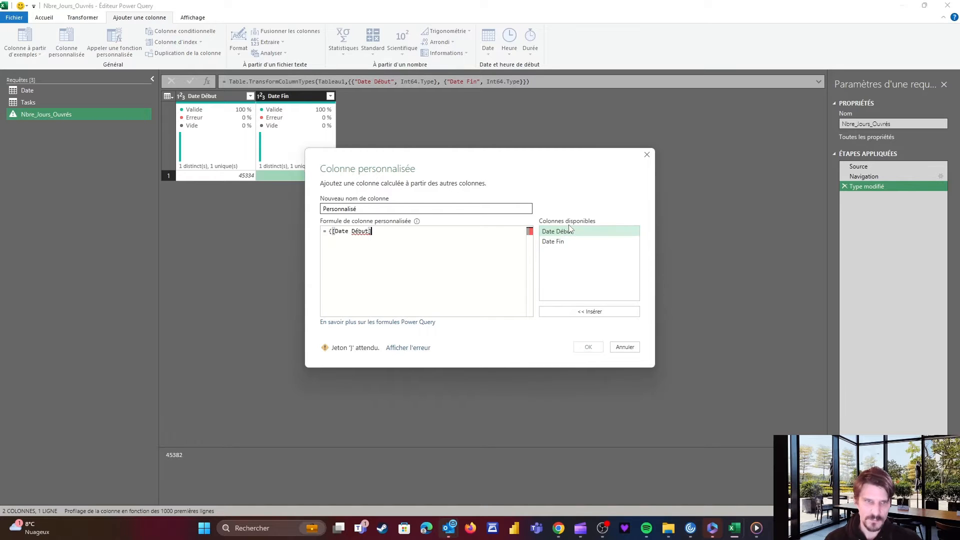
text(,.)
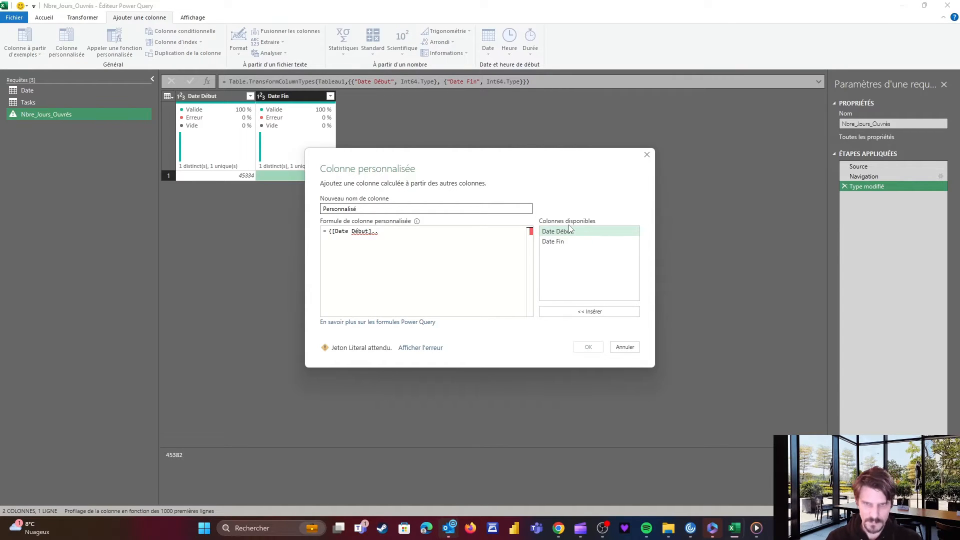
double_click(558, 242)
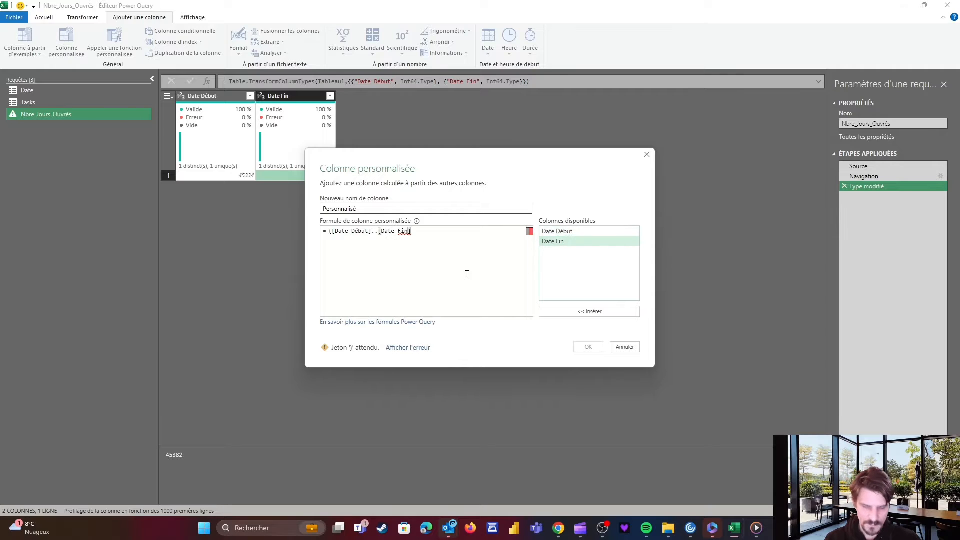
text(})
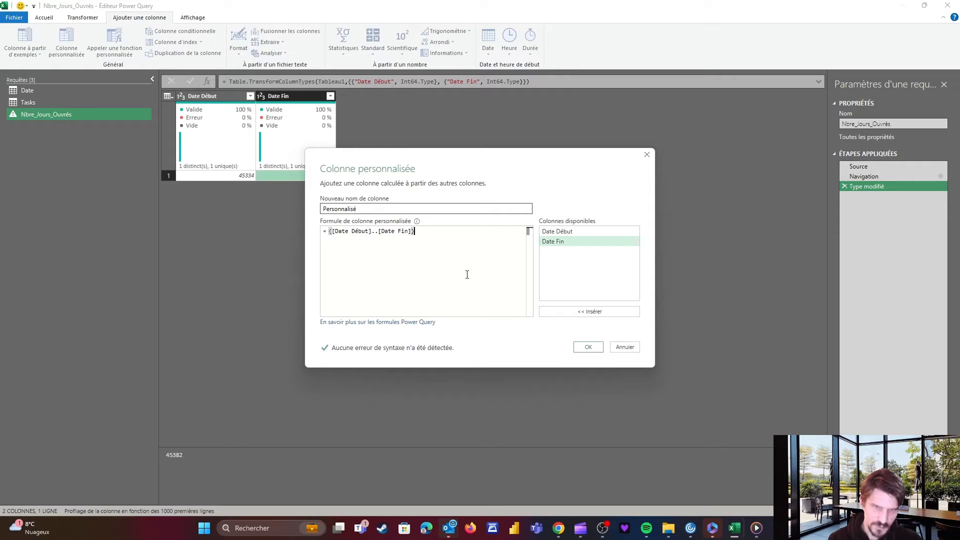
click(587, 347)
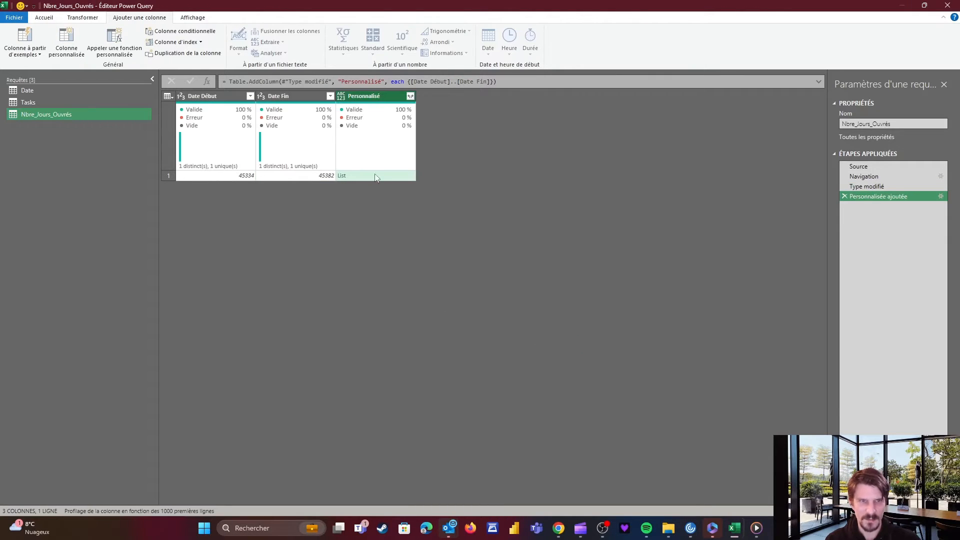
Preview the generated list in the Personnalisé column, expand it to new rows, and check the start and end date values
click(376, 176)
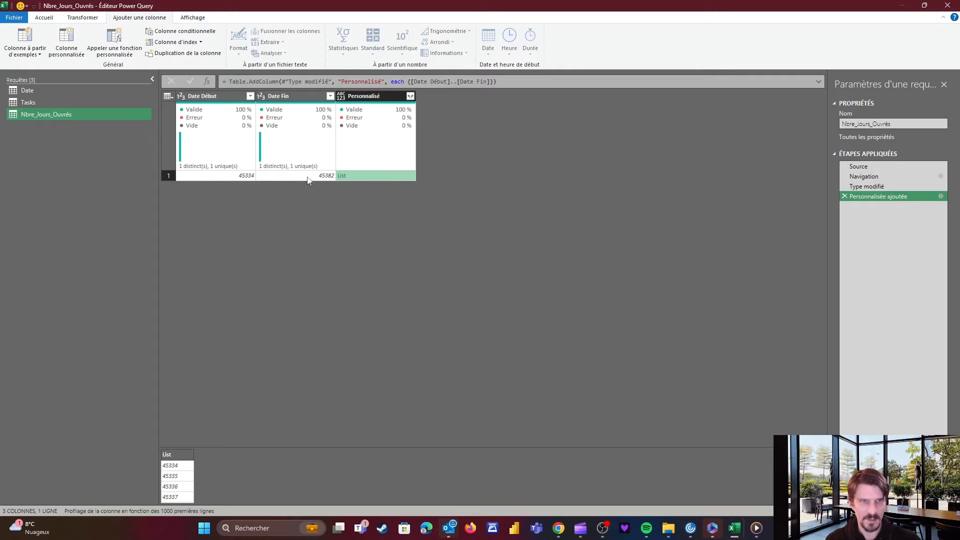
click(410, 97)
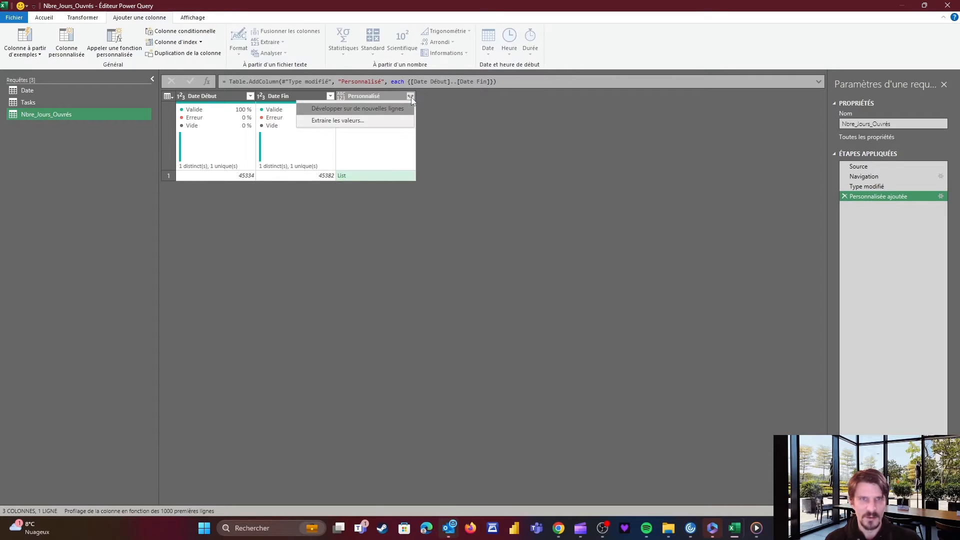
click(334, 109)
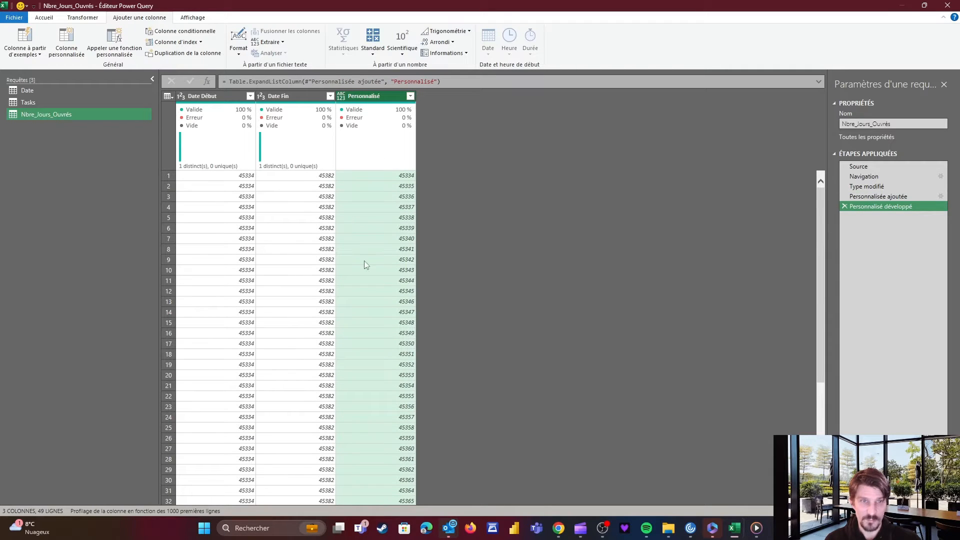
click(229, 178)
click(303, 180)
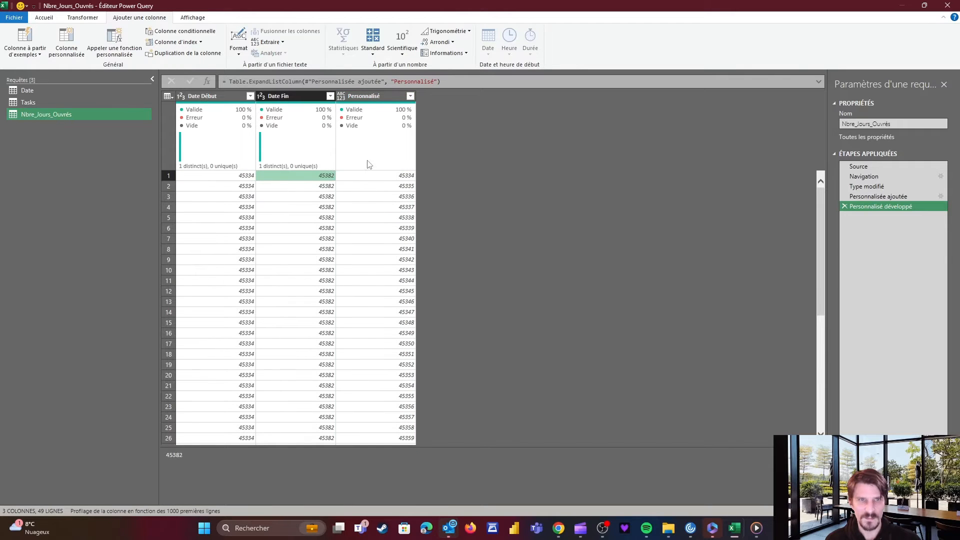
Change the Personnalisé column's data type to Date and look through the resulting dates
click(342, 96)
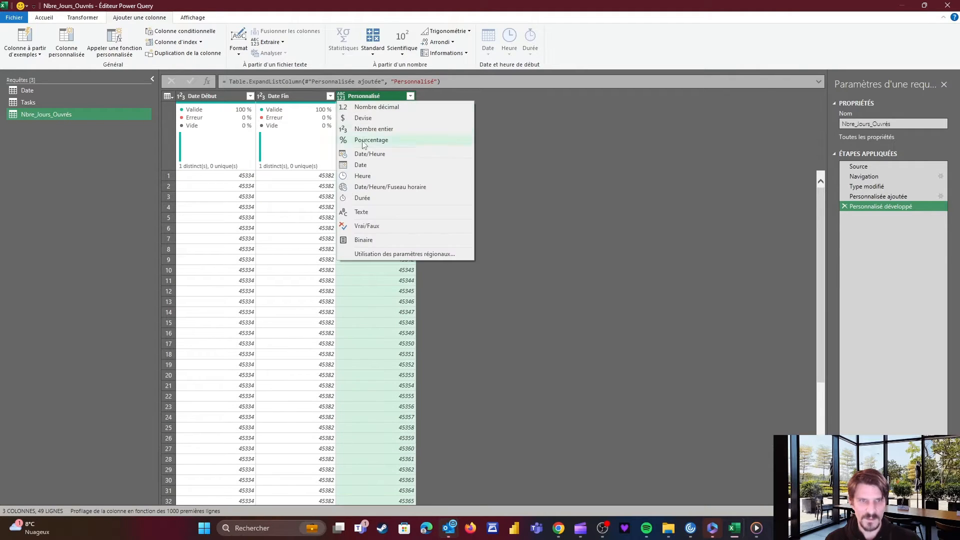
click(365, 166)
scroll(373, 179, down, 6)
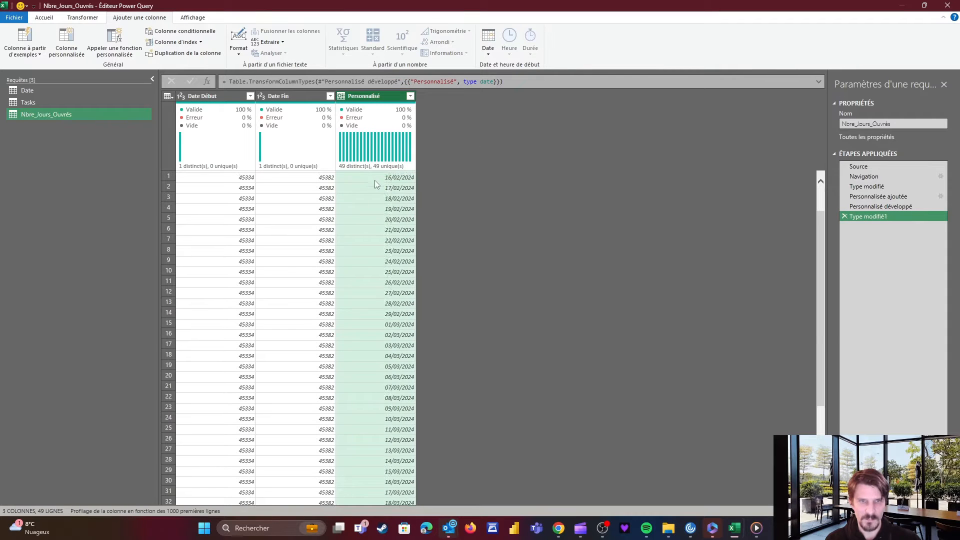
scroll(394, 340, up, 6)
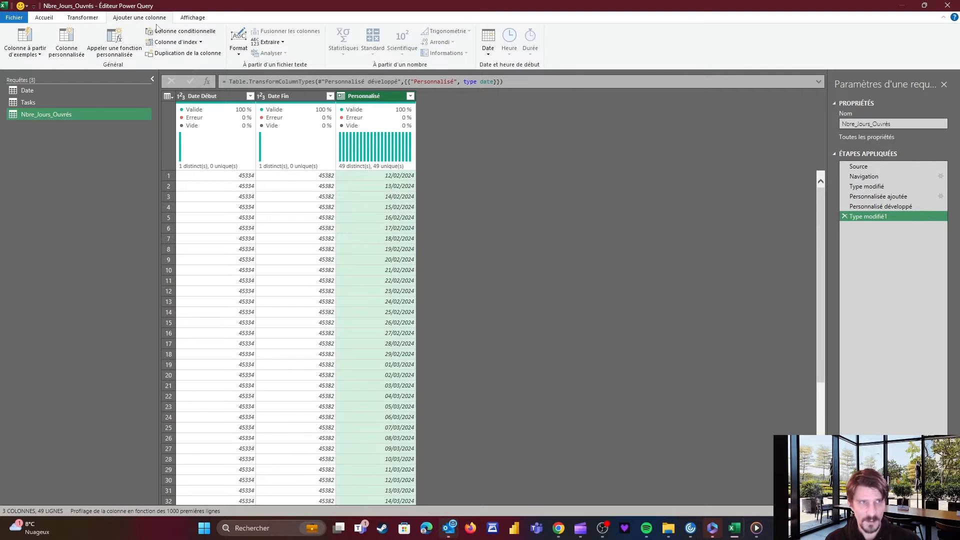
Add a day-name column (Nom du jour) based on the Personnalisé date column
click(488, 50)
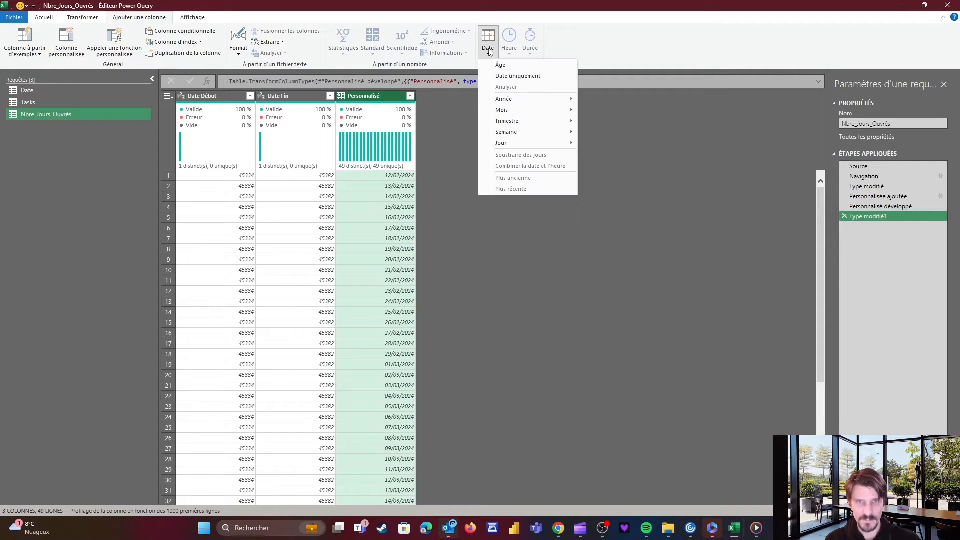
mouse_move(505, 144)
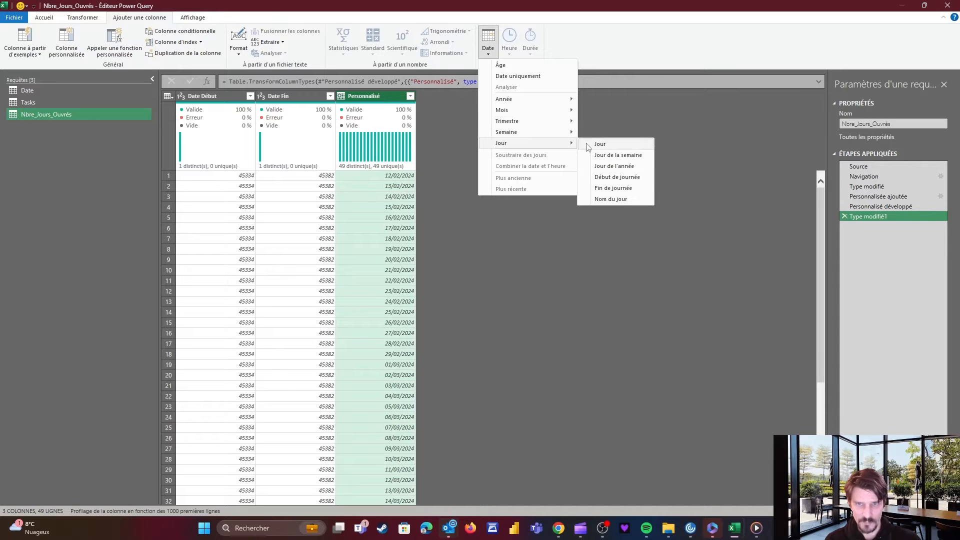
click(612, 199)
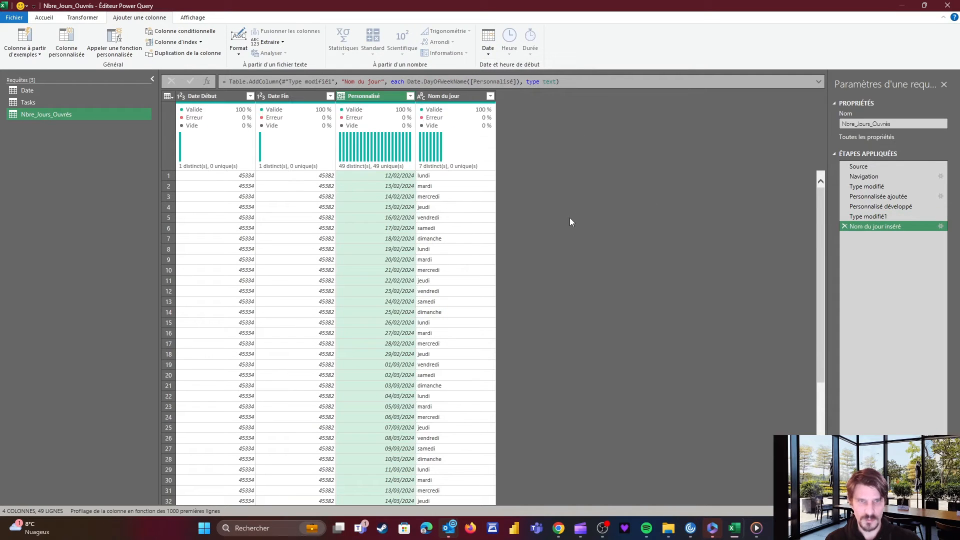
Filter the Nom du jour column to exclude dimanche and samedi, and review the remaining rows
click(490, 96)
click(349, 212)
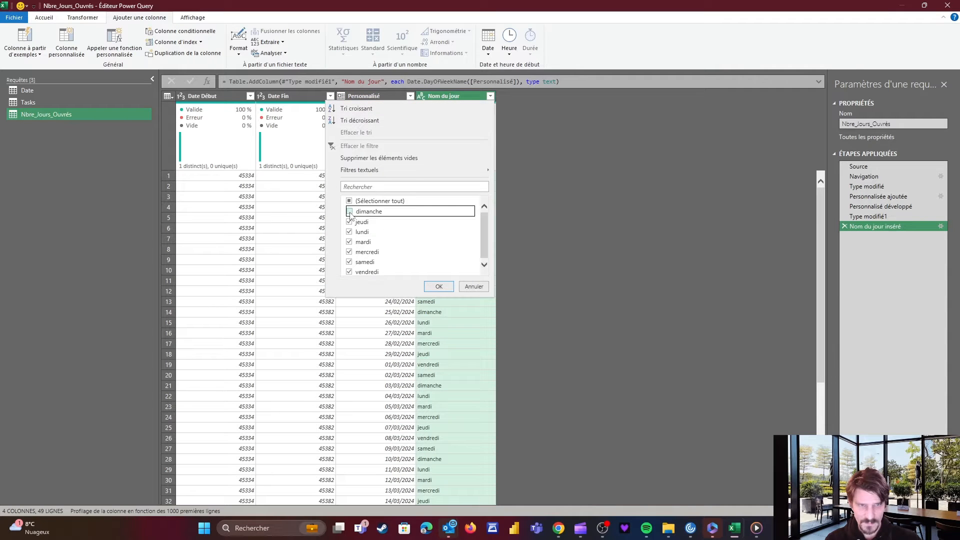
click(349, 262)
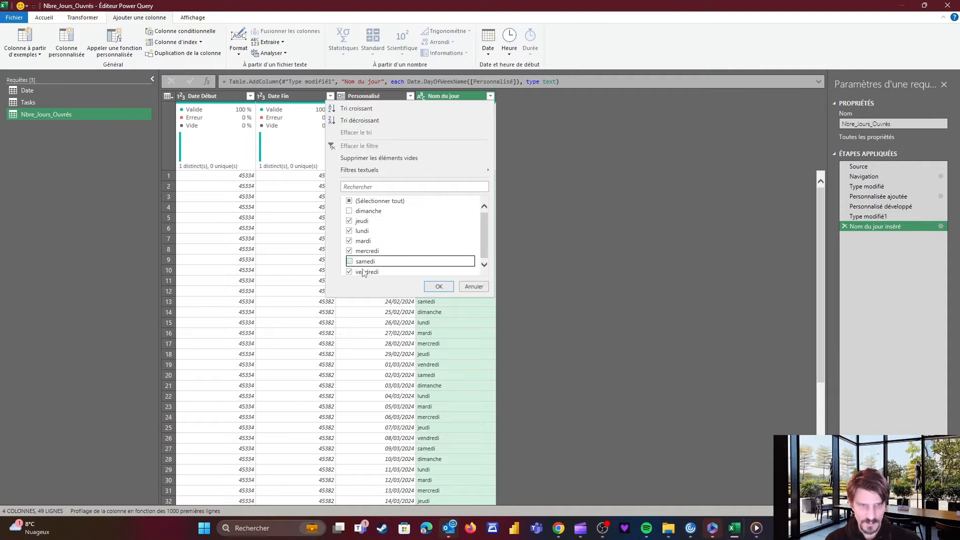
click(437, 287)
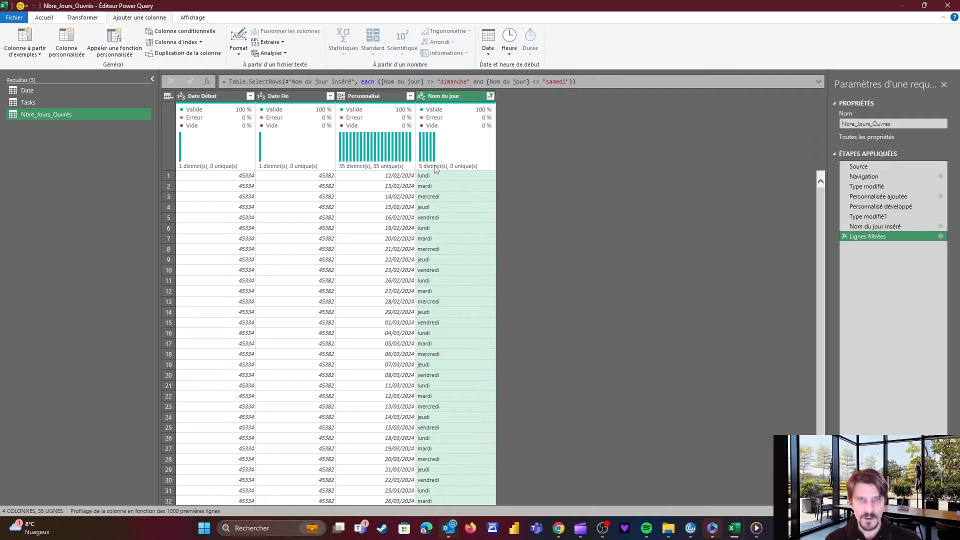
scroll(435, 200, down, 1)
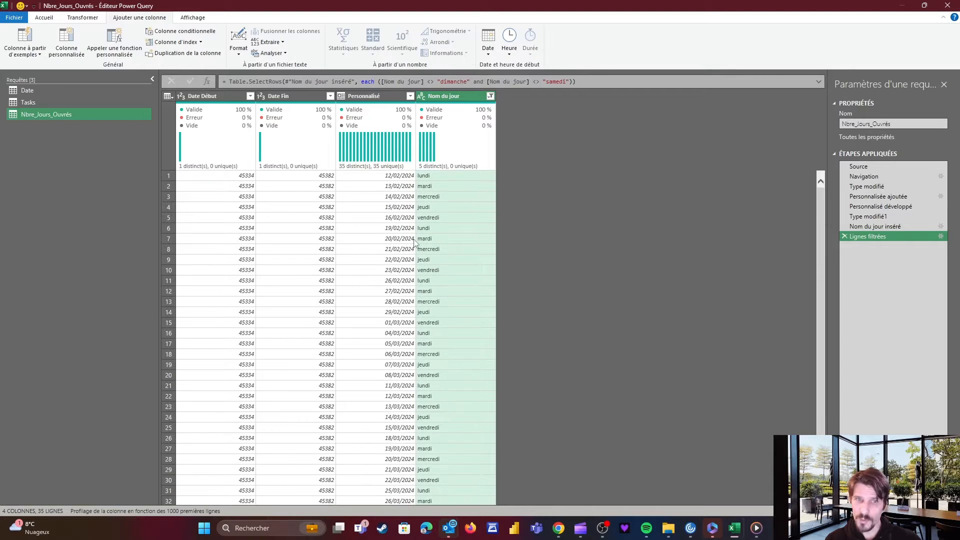
scroll(400, 211, up, 1)
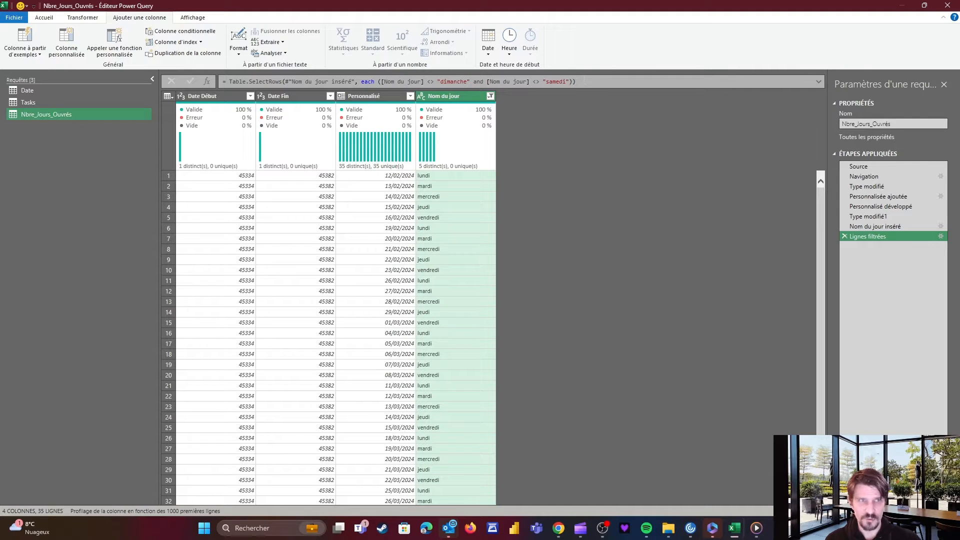
Append [Nom du jour] to the end of the row-filter formula to return that column as a list
click(578, 82)
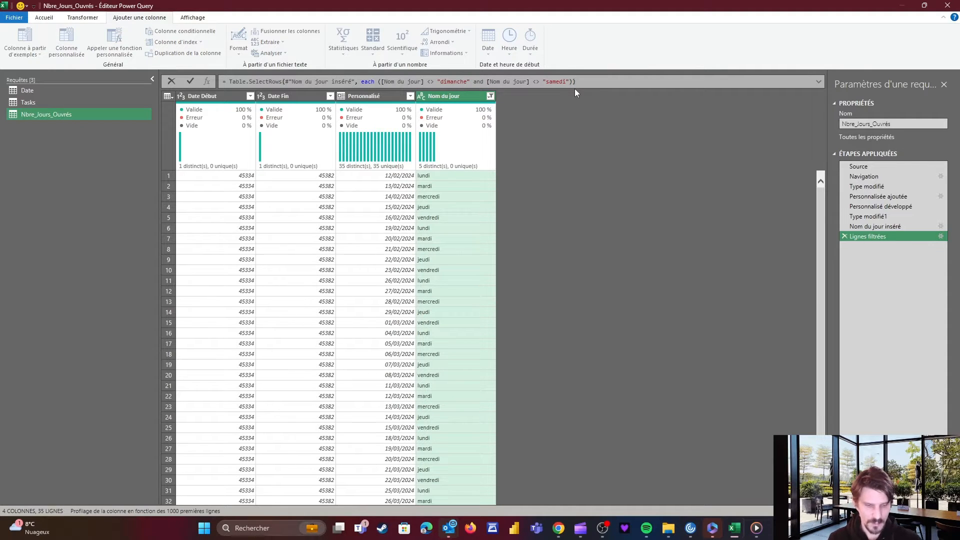
text([Nom )
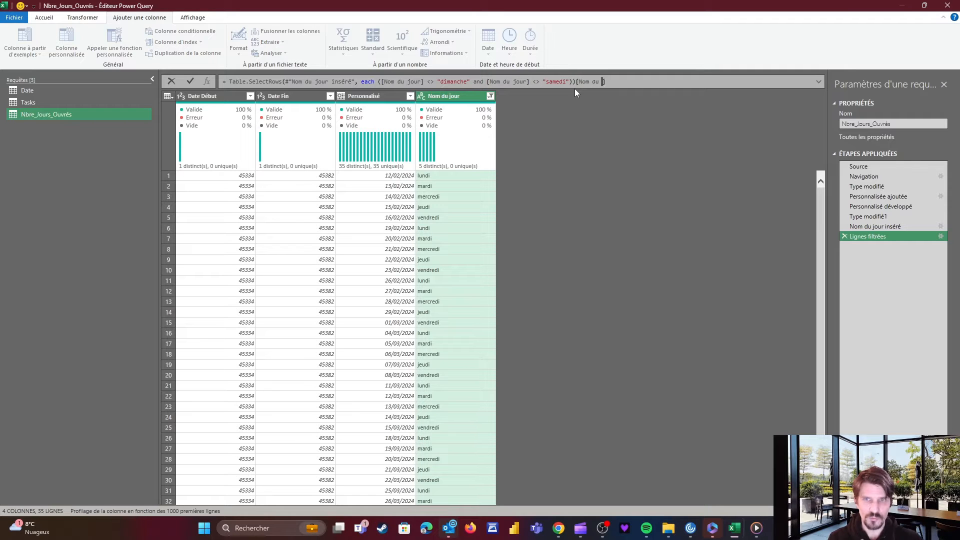
text(du jour])
key(Return)
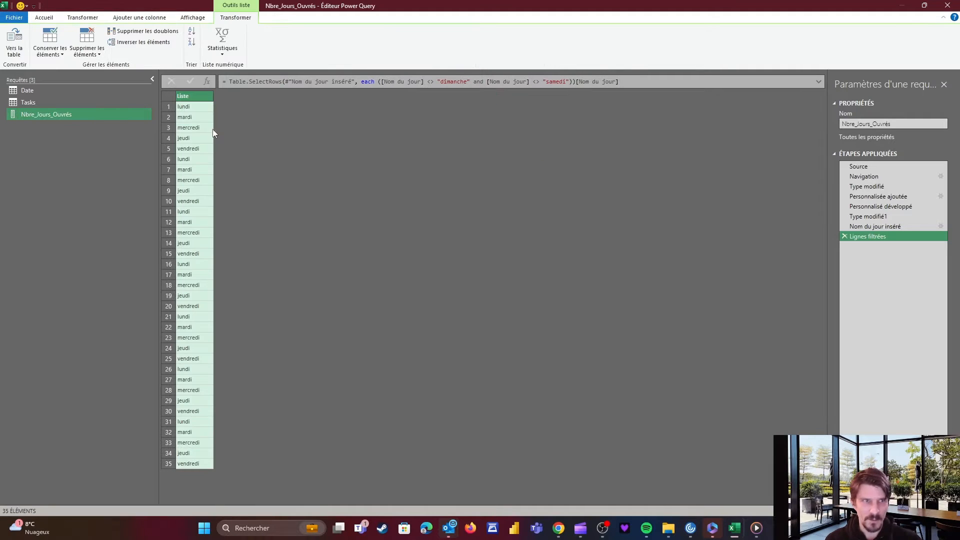
Wrap the whole formula in List.Count( ) to count the working days, and check the resulting number
click(229, 82)
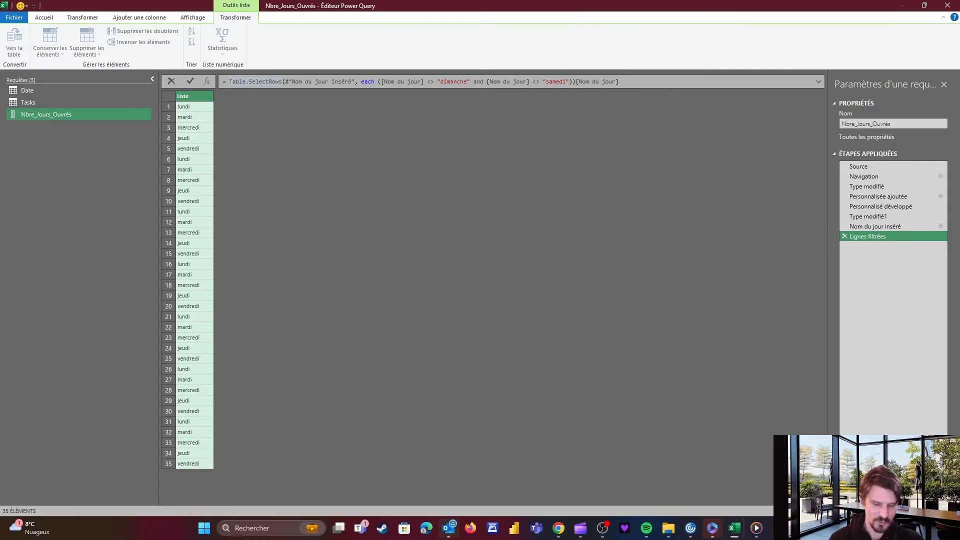
text(List.)
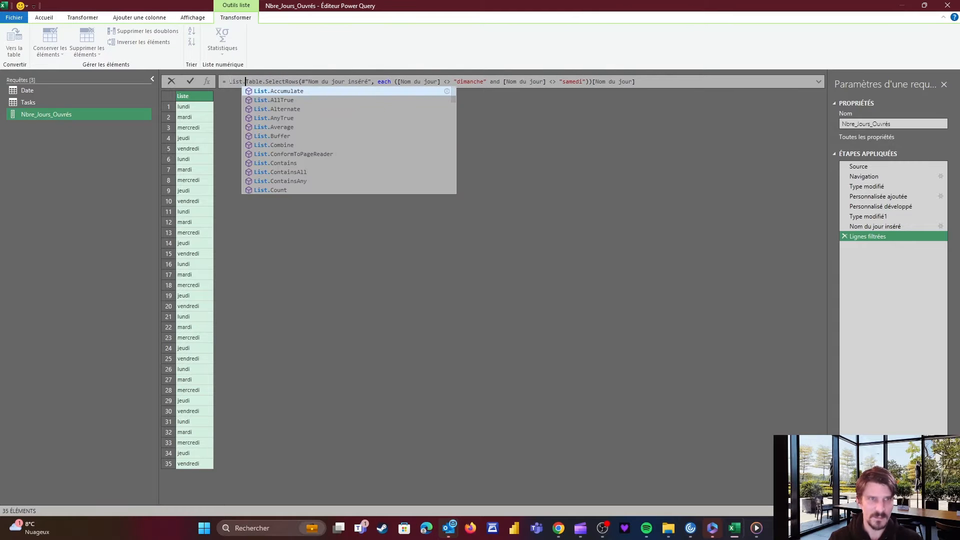
text(Count()
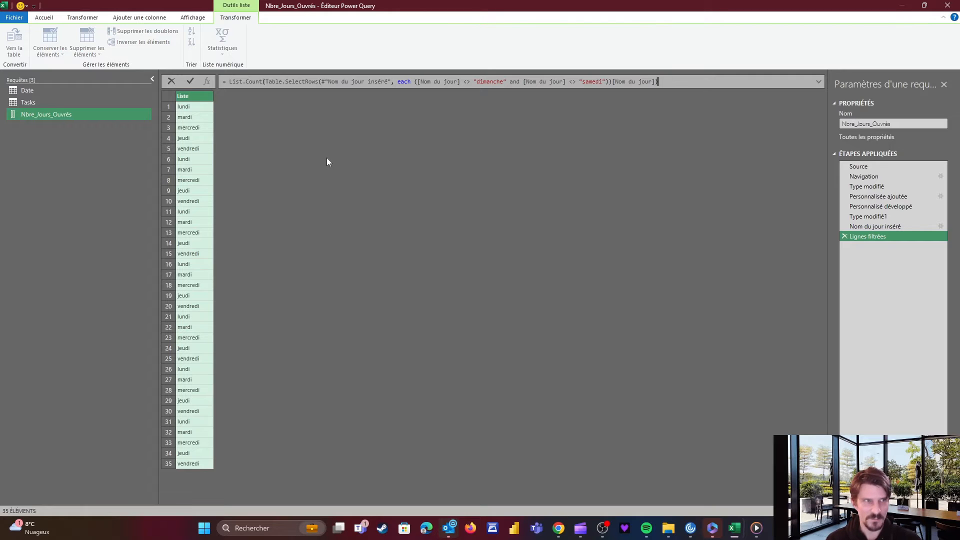
key(Return)
drag(175, 96, 158, 98)
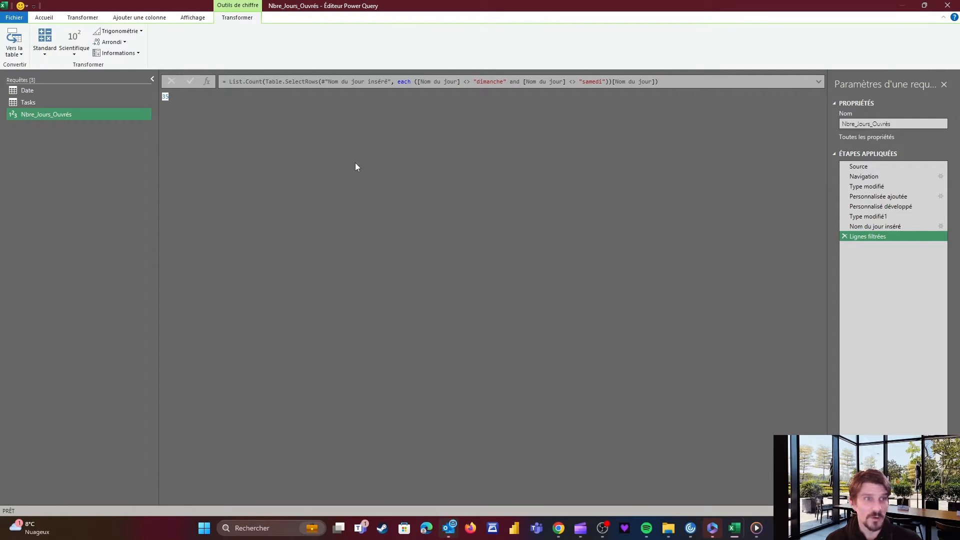
Duplicate the Nbre_Jours_Ouvrés query and delete the Lignes filtrées step from the copy
right_click(58, 112)
click(90, 168)
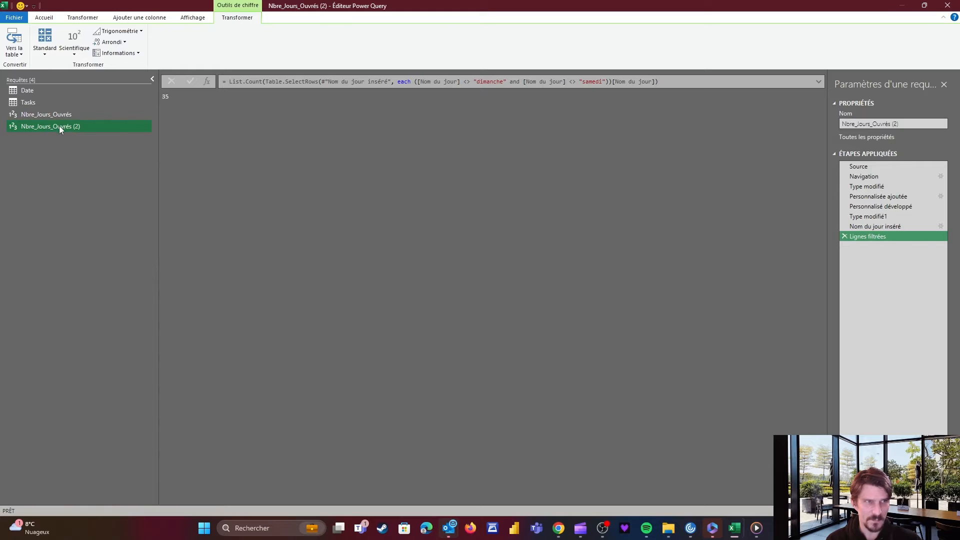
click(844, 236)
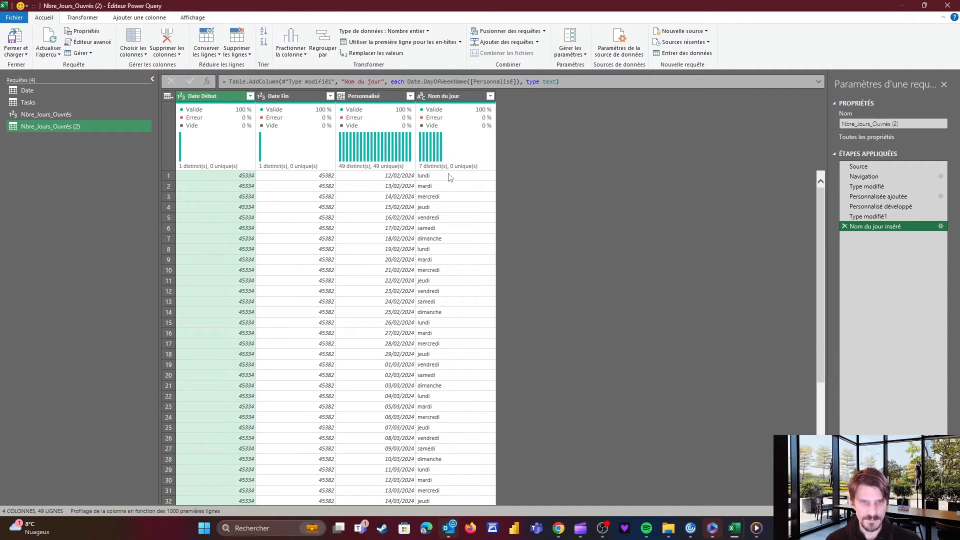
In the duplicated query, filter out dimanche and samedi from the Nom du jour column
click(488, 96)
click(490, 96)
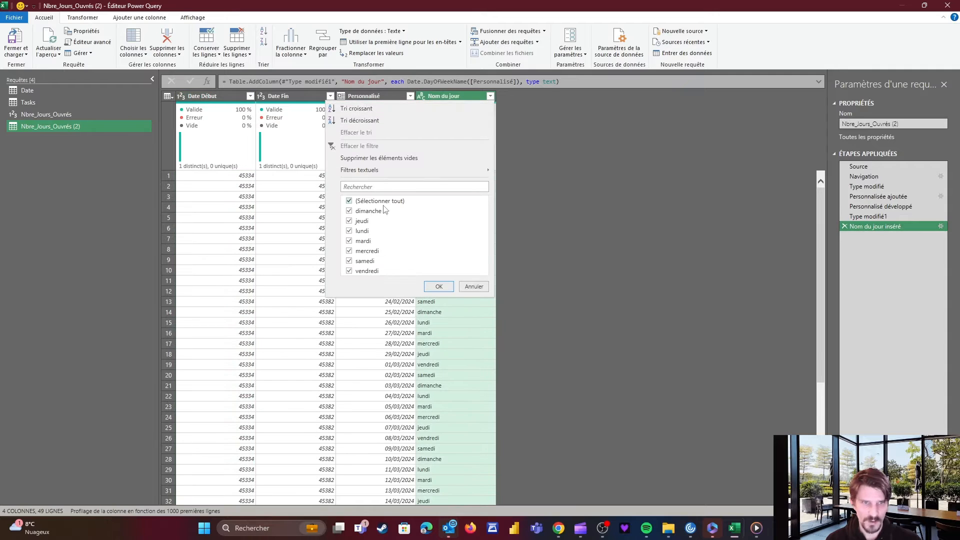
click(349, 212)
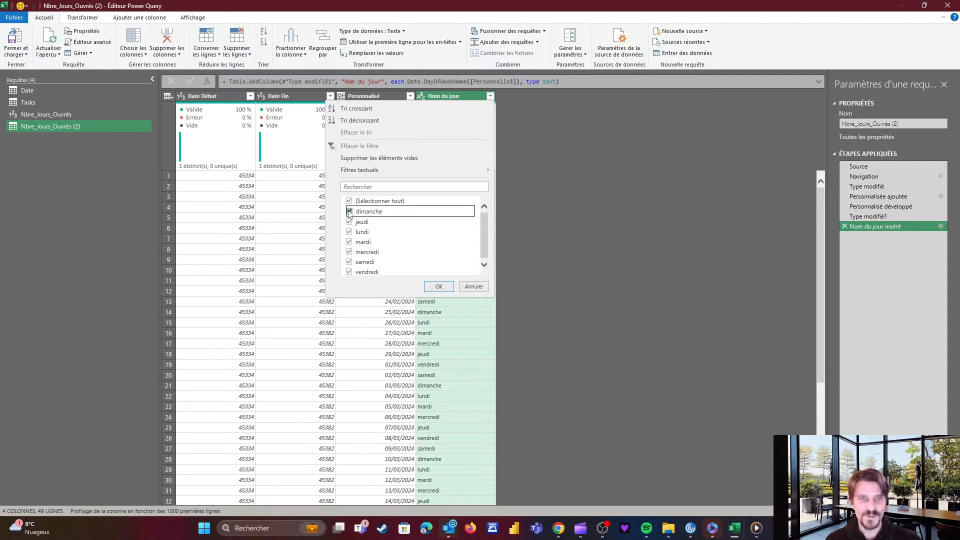
click(349, 262)
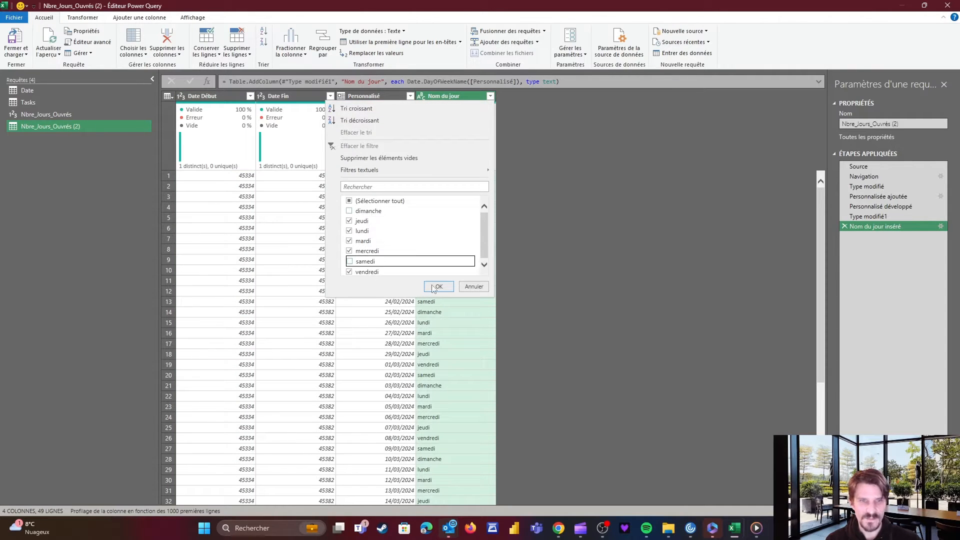
click(440, 287)
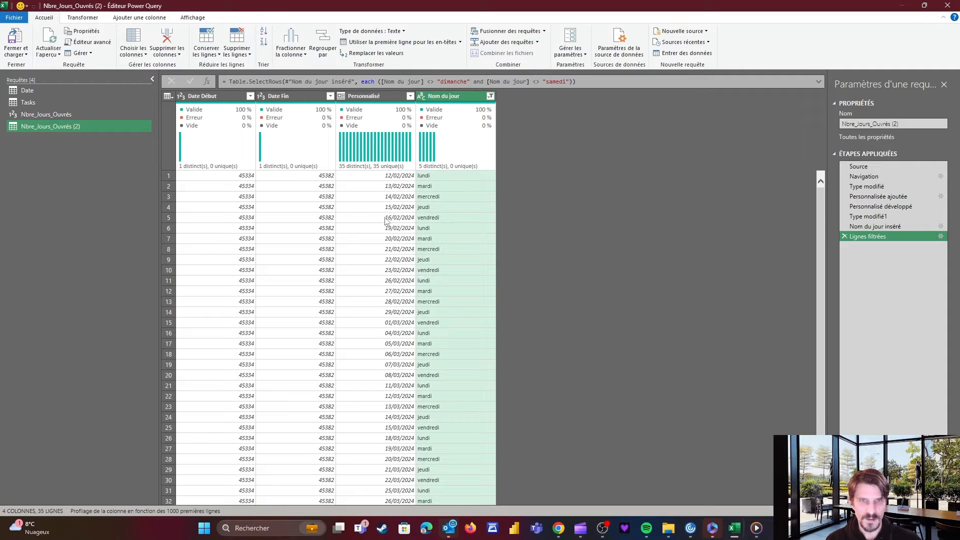
Rename the duplicated query as Jours_Ouvrés and reorder the queries as Date, Jours_Ouvrés, Nbre_Jours_Ouvrés, Tasks
drag(910, 124, 766, 121)
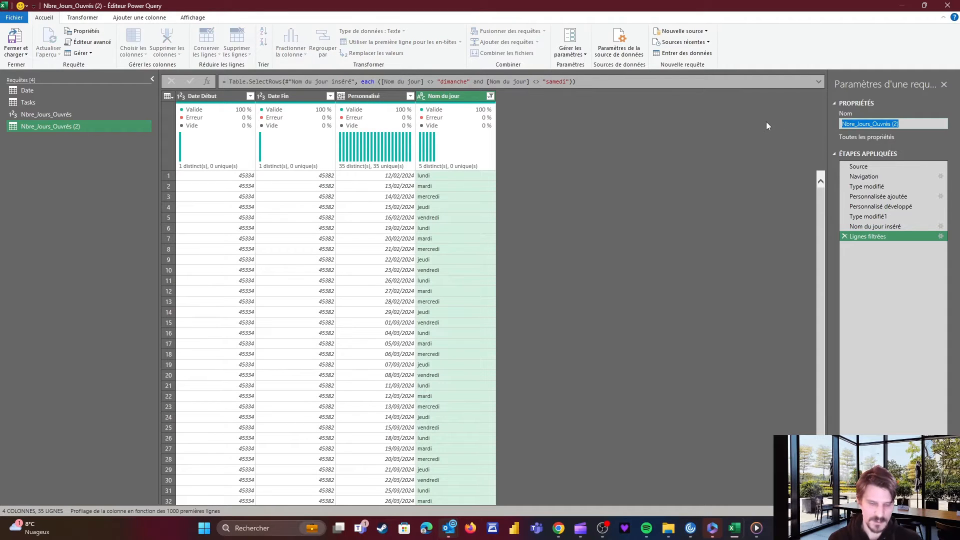
text(Jours_Ou)
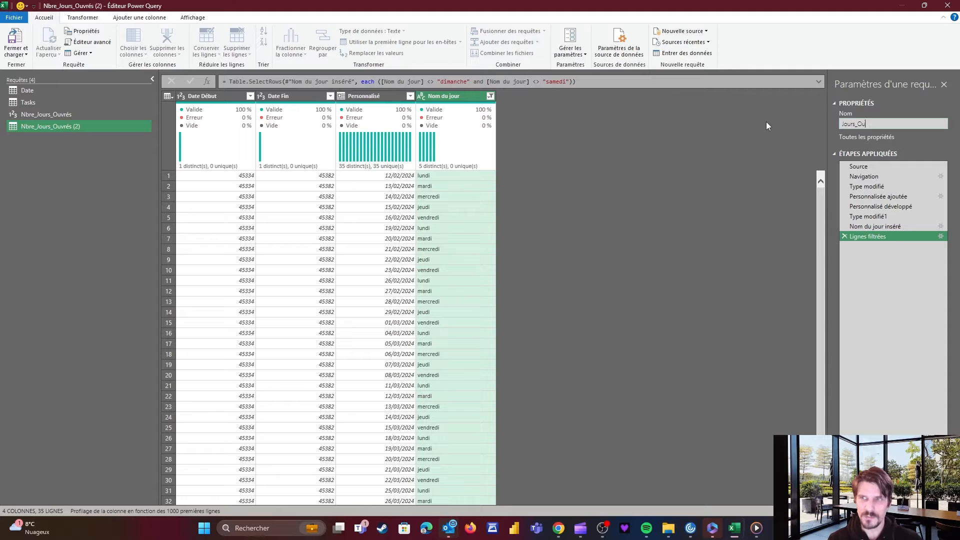
text(vrés)
key(Return)
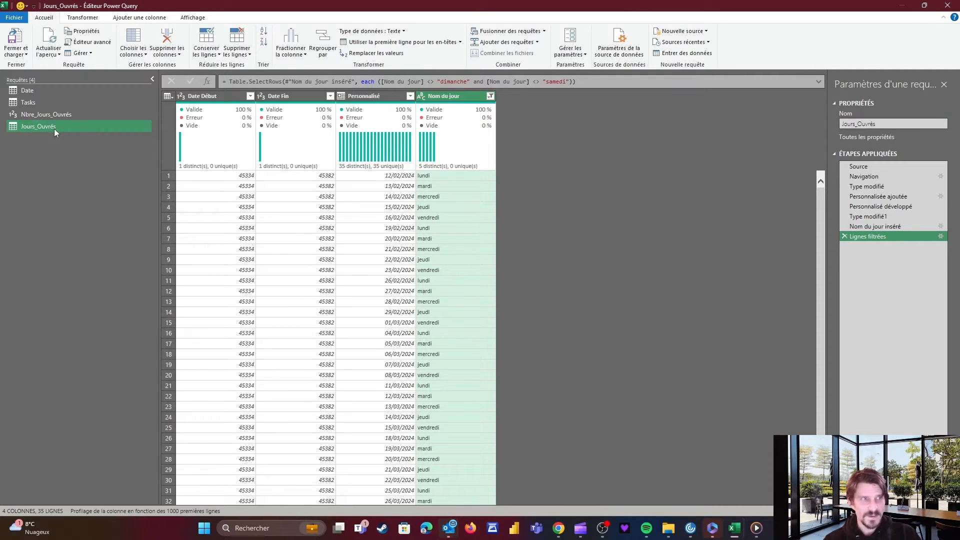
drag(54, 128, 44, 111)
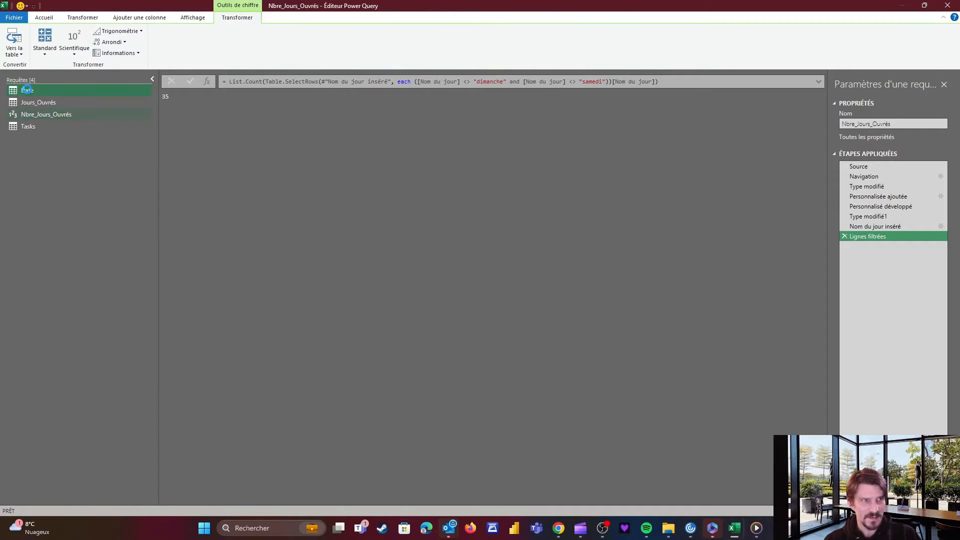
Remove the Date Début and Date Fin columns from the Jours_Ouvrés query
click(49, 102)
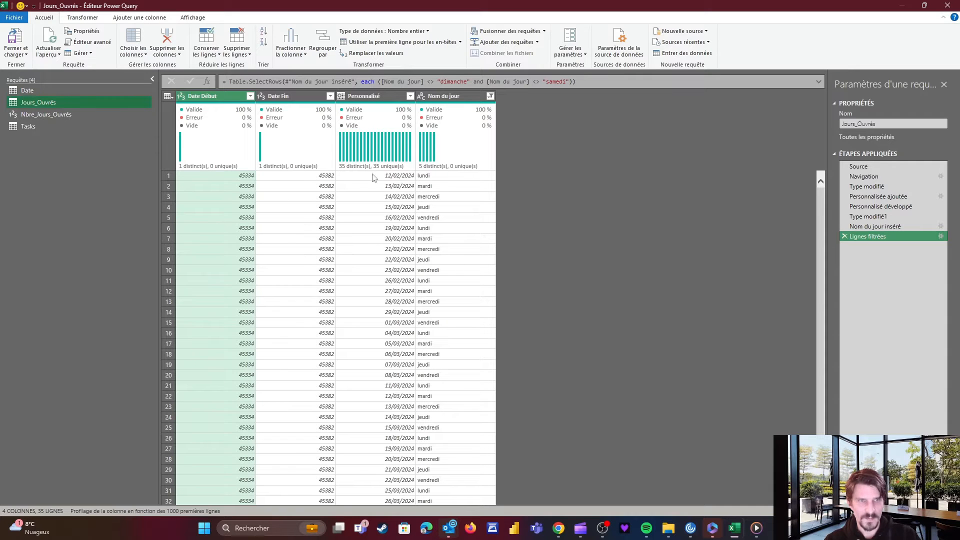
click(290, 95)
ctrl+click(205, 97)
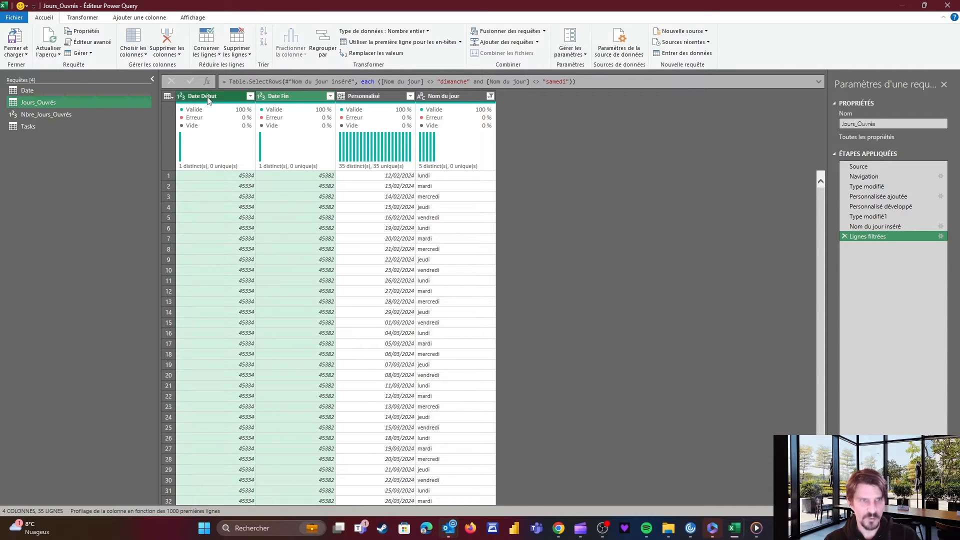
key(Delete)
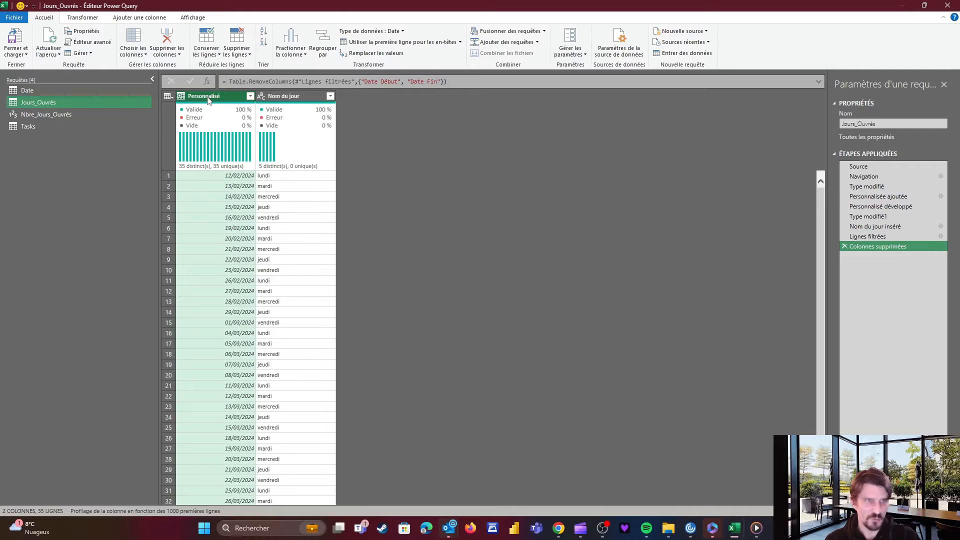
Rename the Personnalisé column of the Jours_Ouvrés query as Date_Tasks
double_click(208, 97)
text(D)
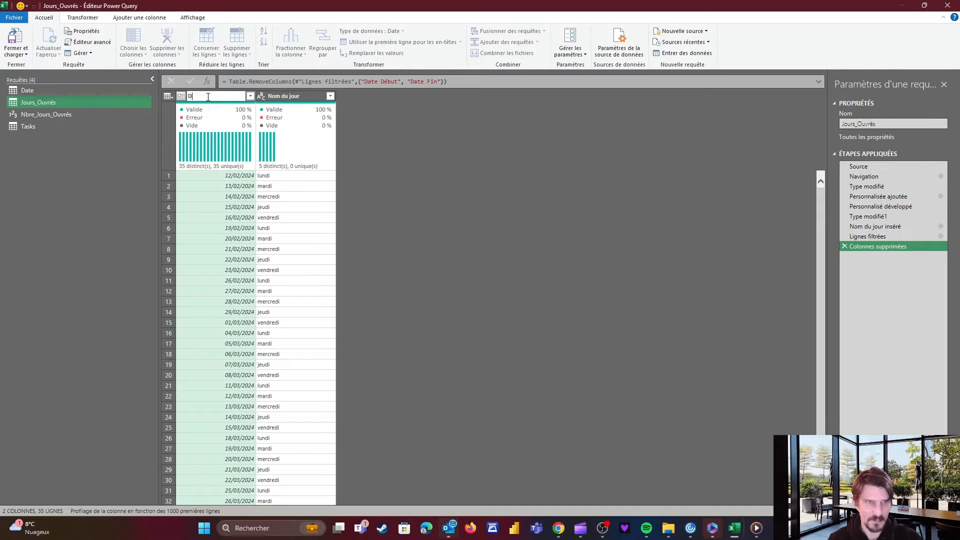
text(atec)
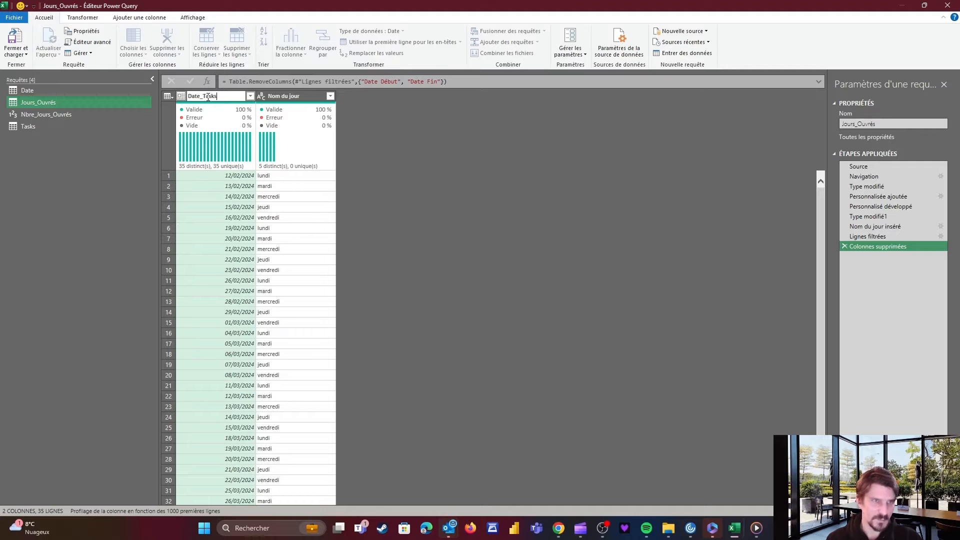
key(Return)
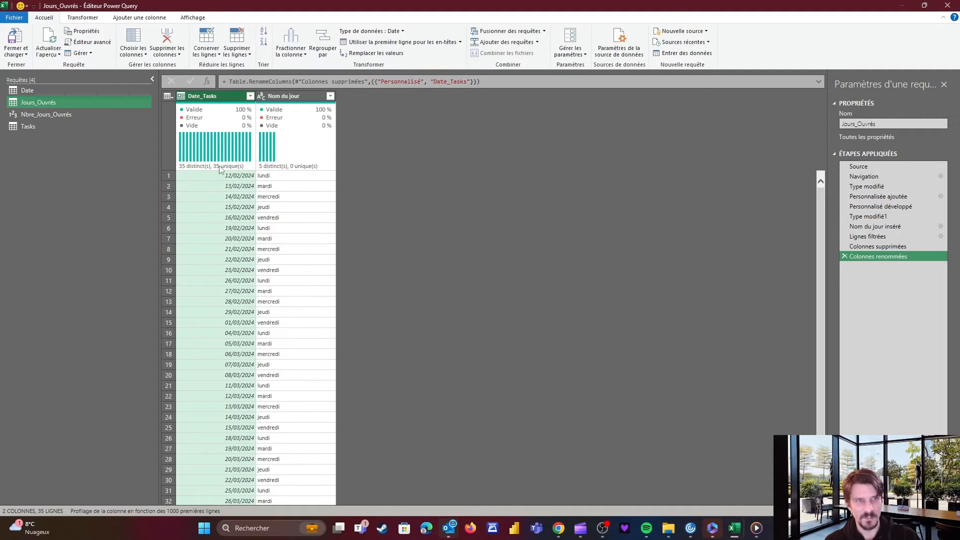
Review the Nbre_Jours_Ouvrés query, and examine the Index and Membre_Equipe columns of the Tasks query
click(35, 114)
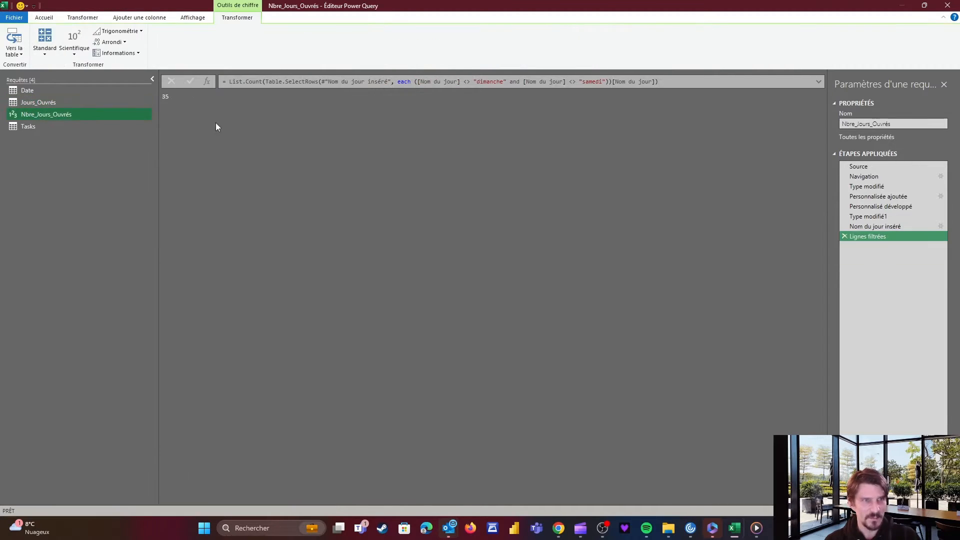
click(32, 126)
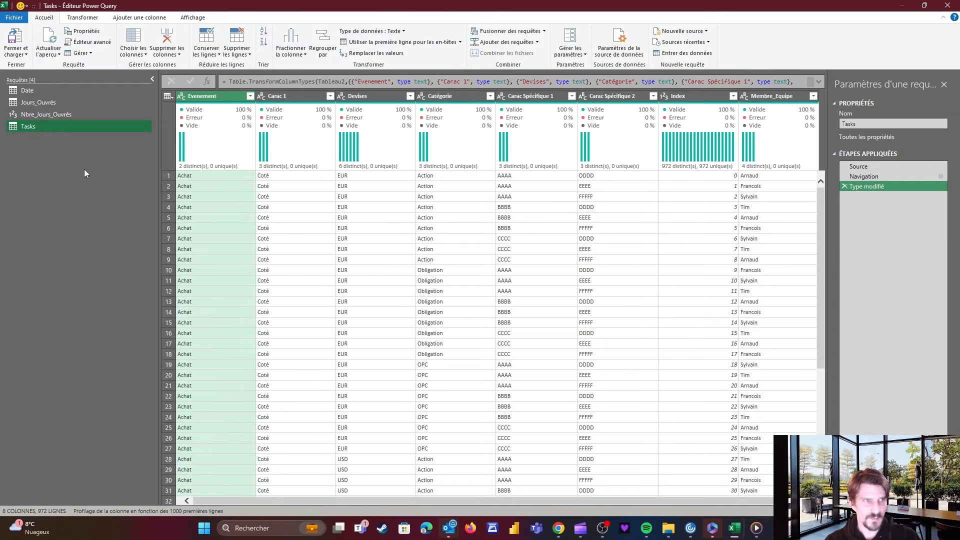
drag(278, 502, 513, 489)
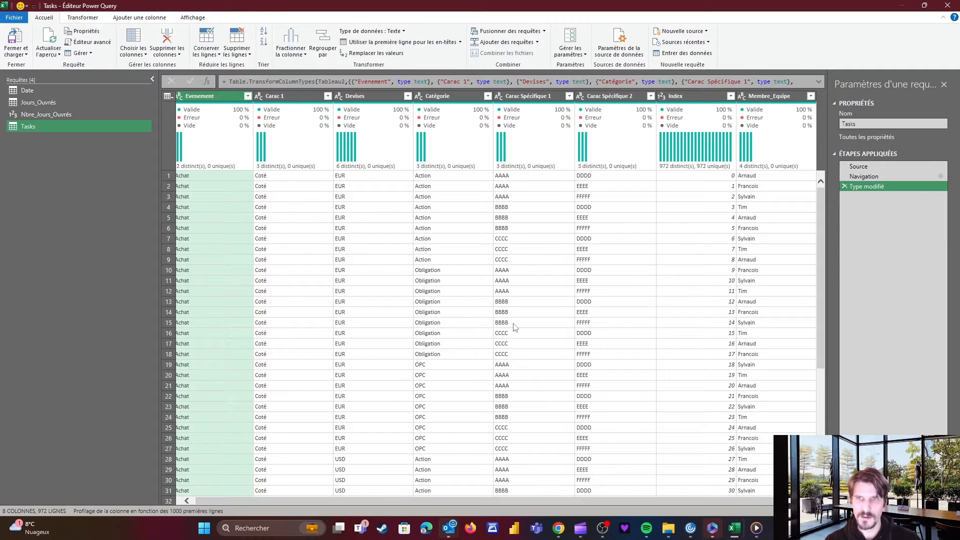
click(759, 179)
click(757, 189)
click(756, 230)
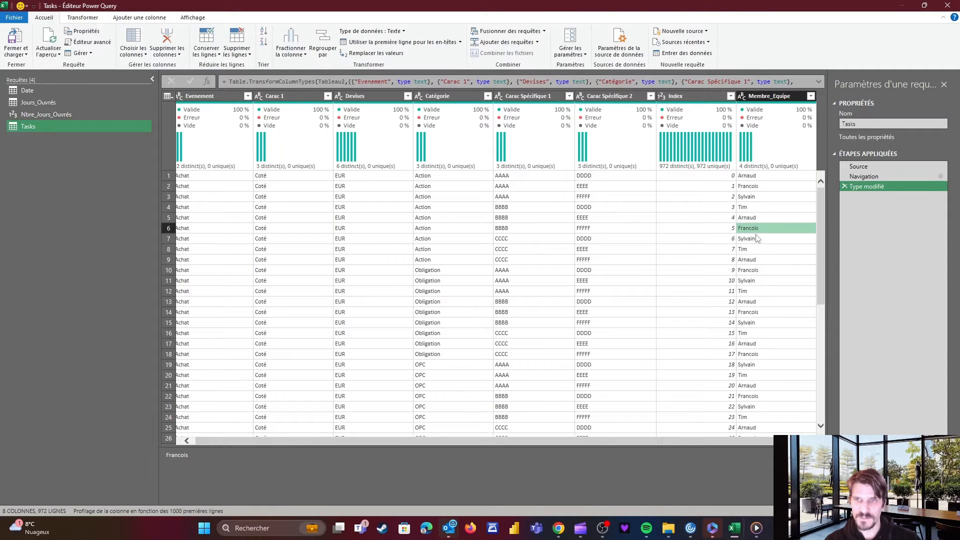
click(691, 187)
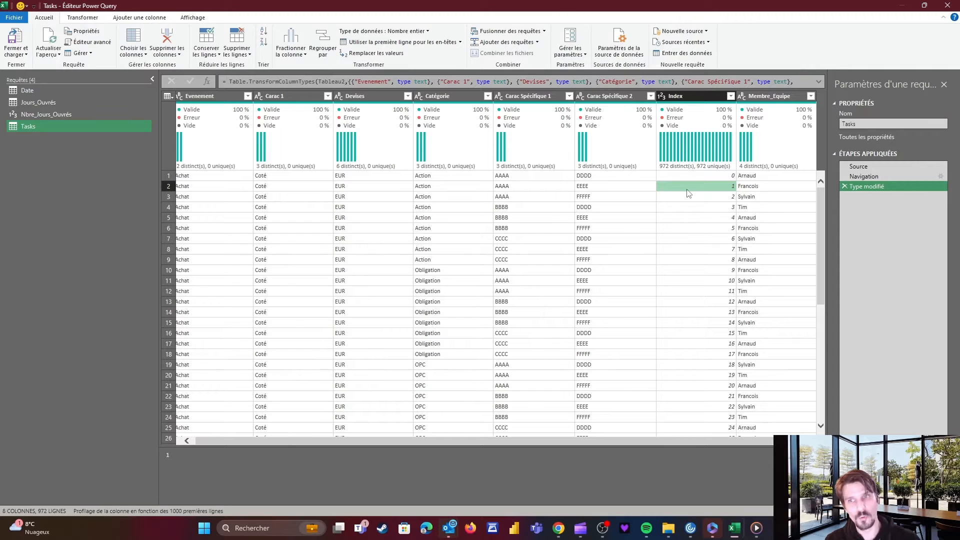
Group the Tasks query by Membre_Equipe with the Toutes les lignes operation and preview each member's nested table
click(763, 96)
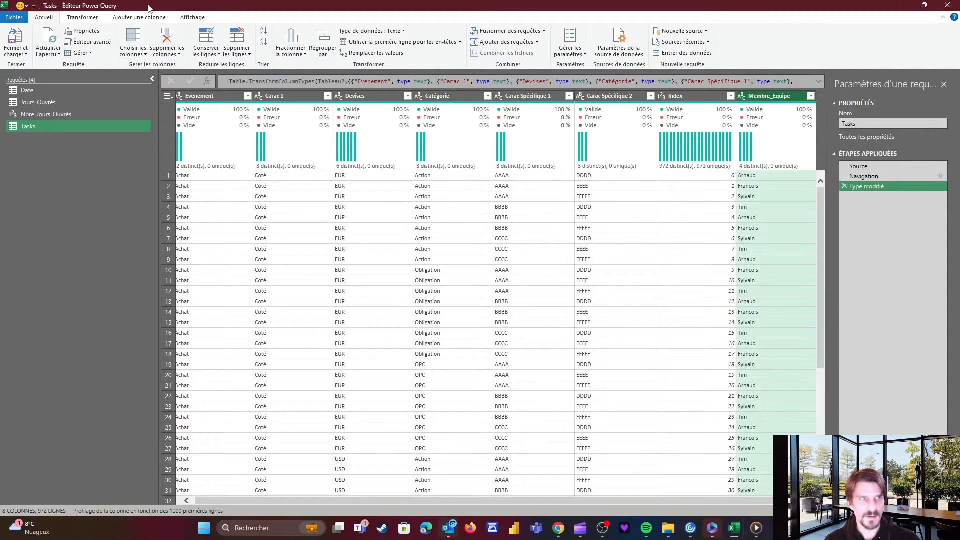
click(83, 18)
click(19, 42)
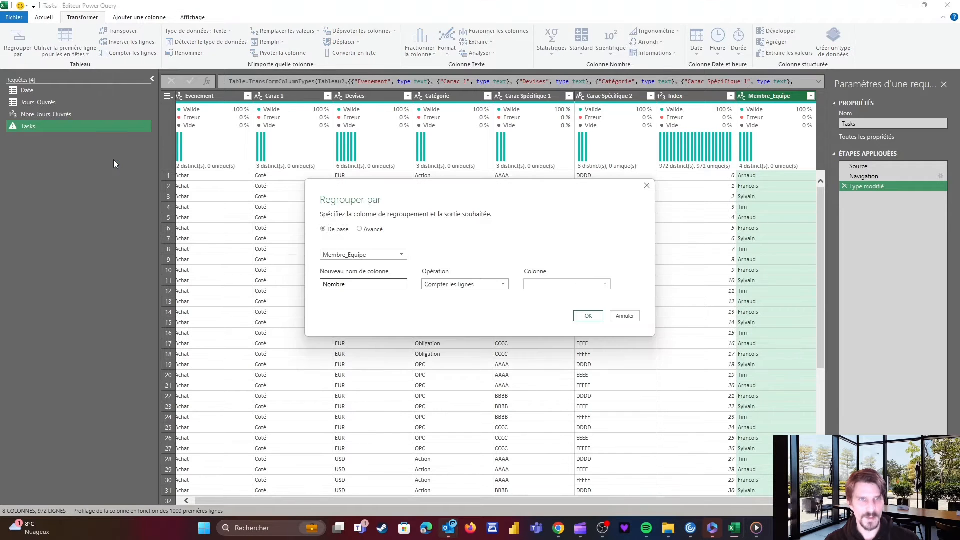
click(475, 286)
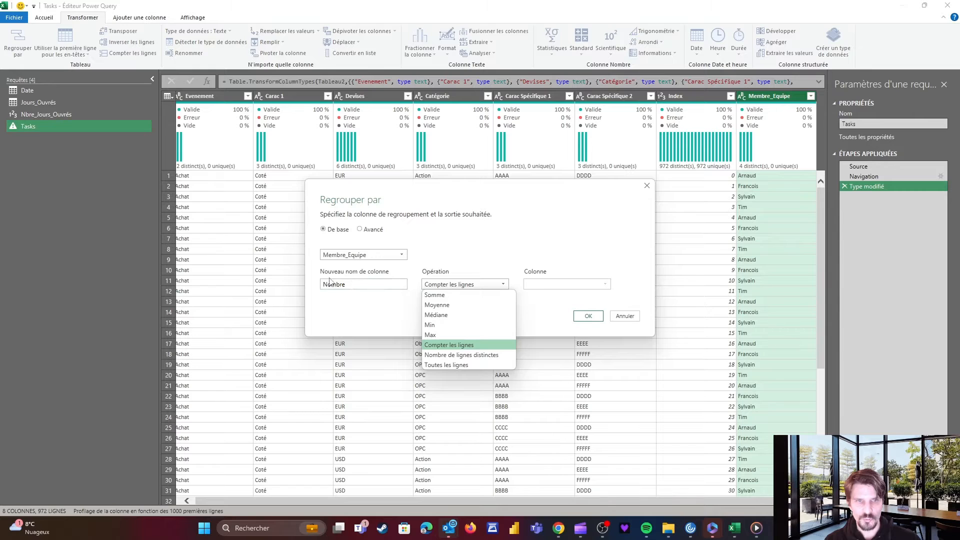
click(447, 365)
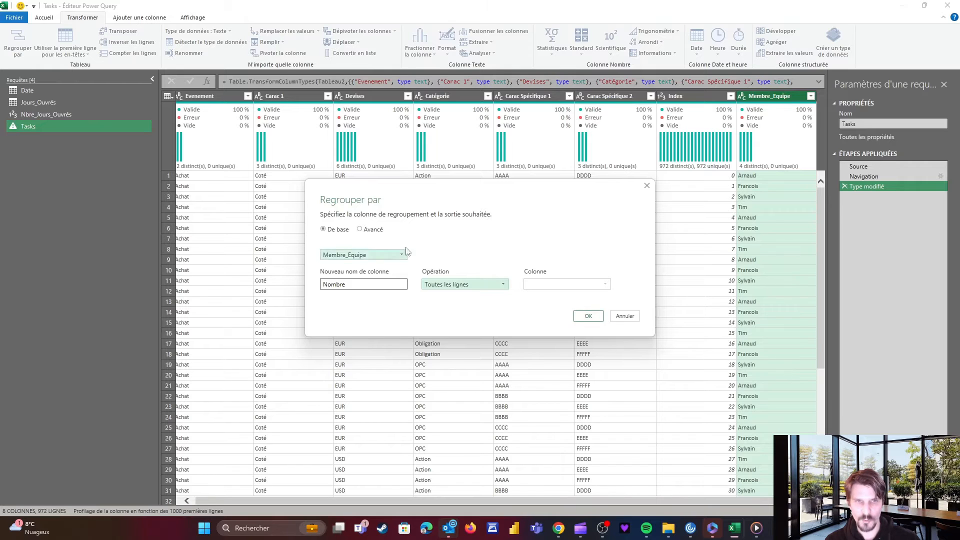
click(586, 316)
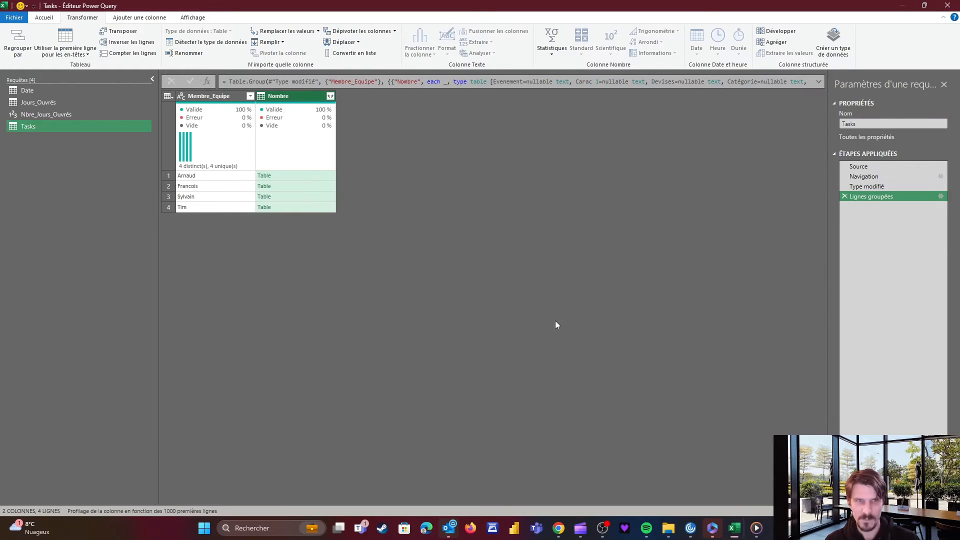
click(297, 175)
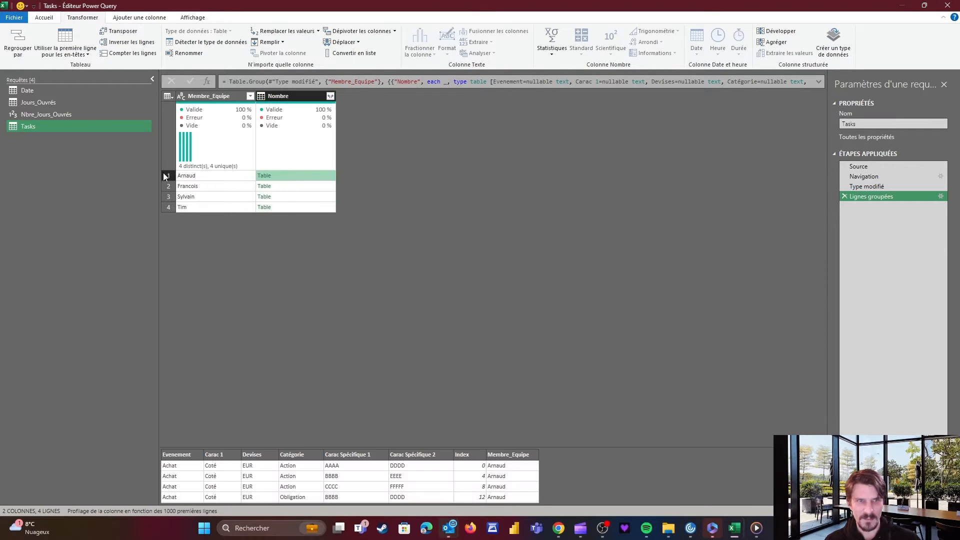
click(293, 188)
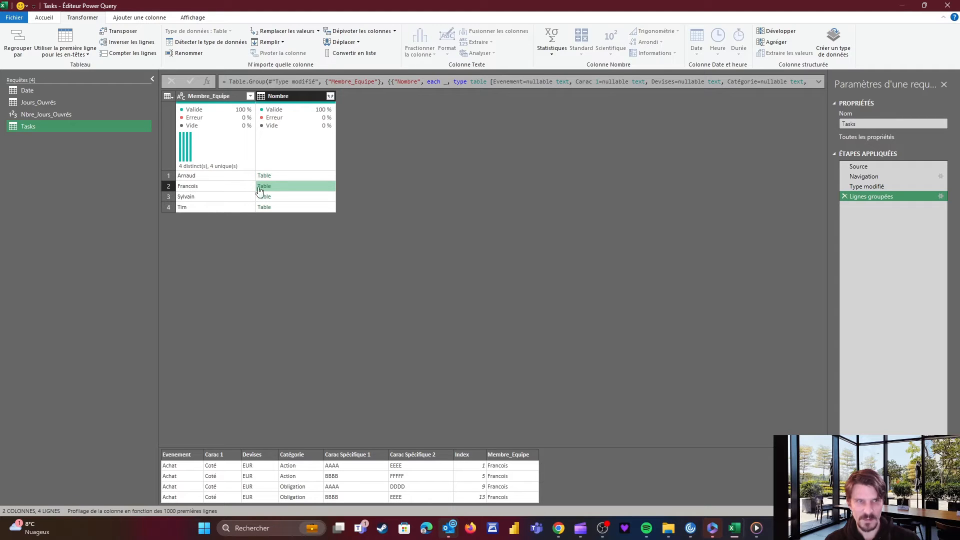
click(290, 196)
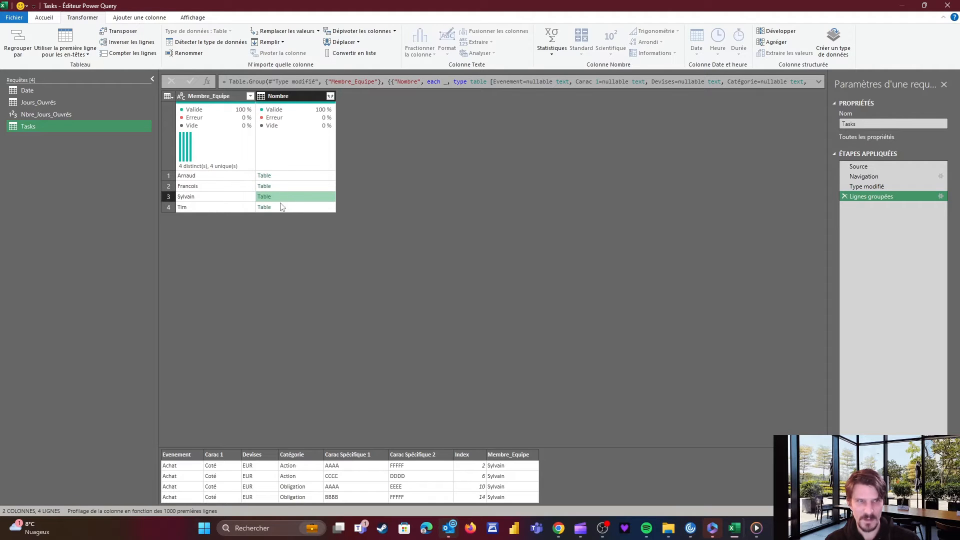
click(279, 208)
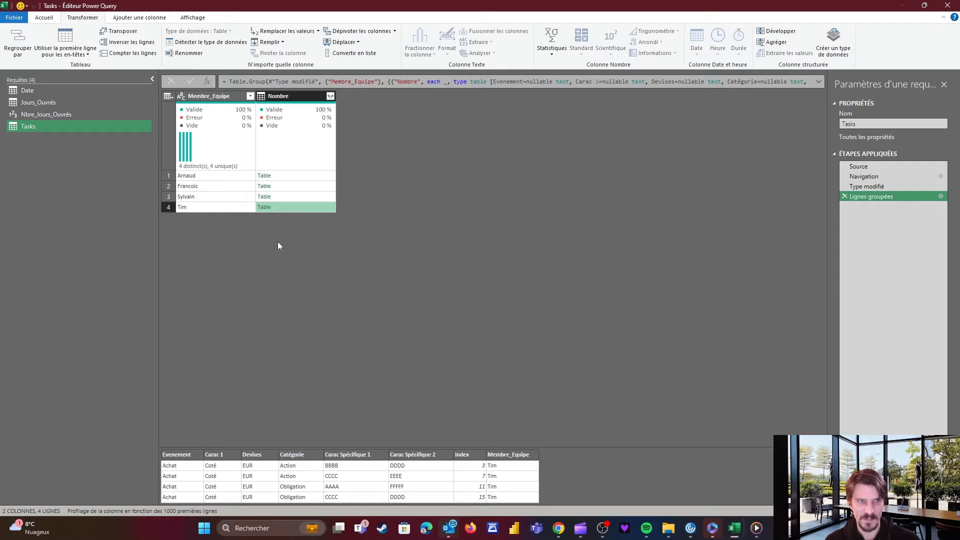
Start a custom column in the Tasks query and begin its formula with the Table.AddIndexColumn( function
click(139, 17)
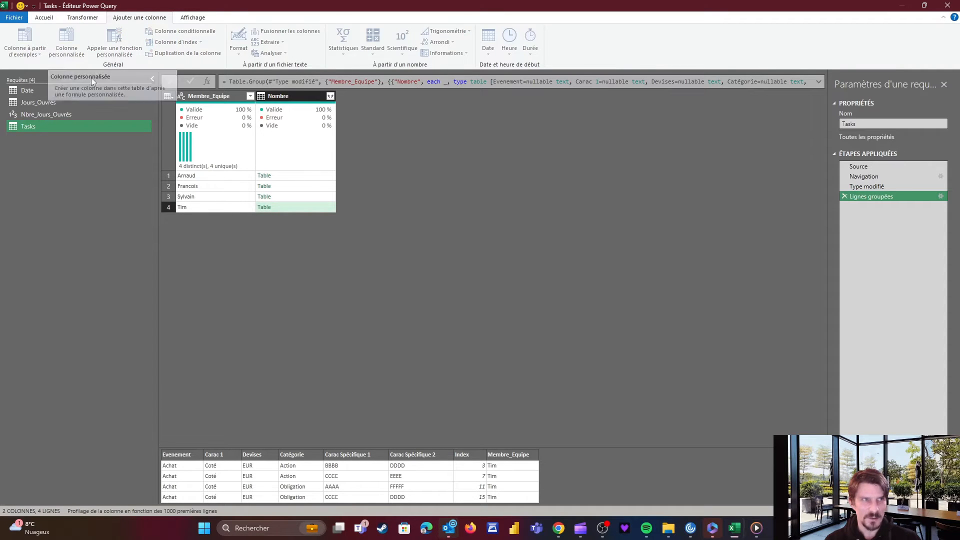
click(67, 51)
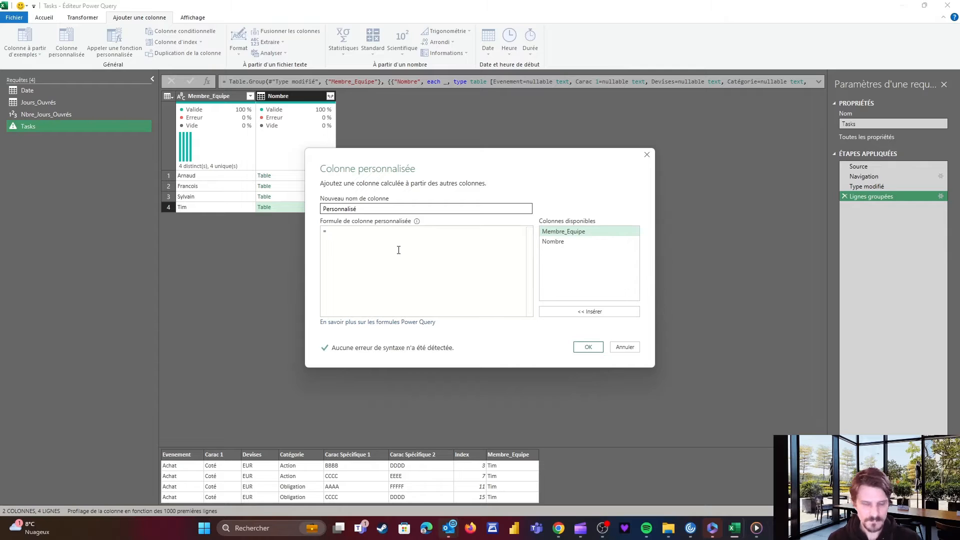
text(Table.Ind)
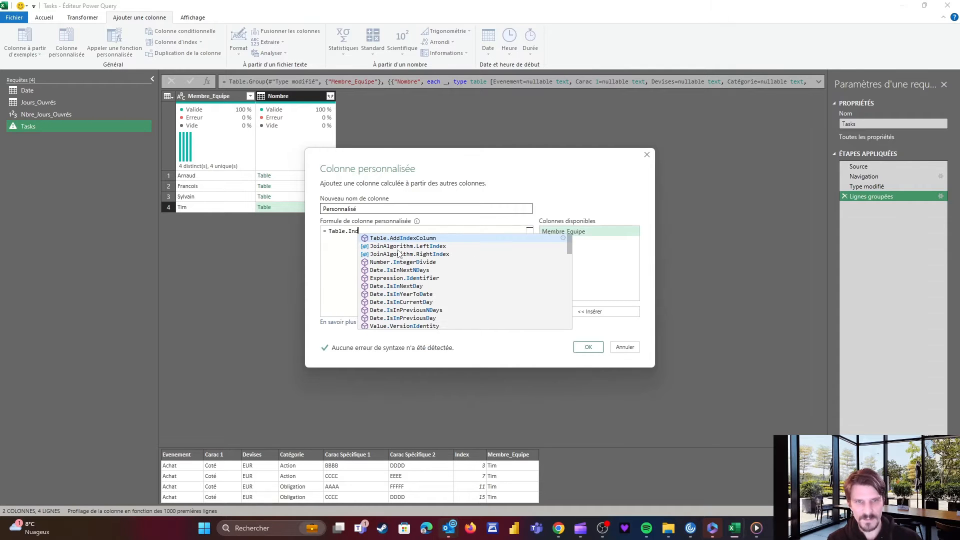
key(BackSpace)
key(BackSpace)
key(BackSpace)
text(AddIn)
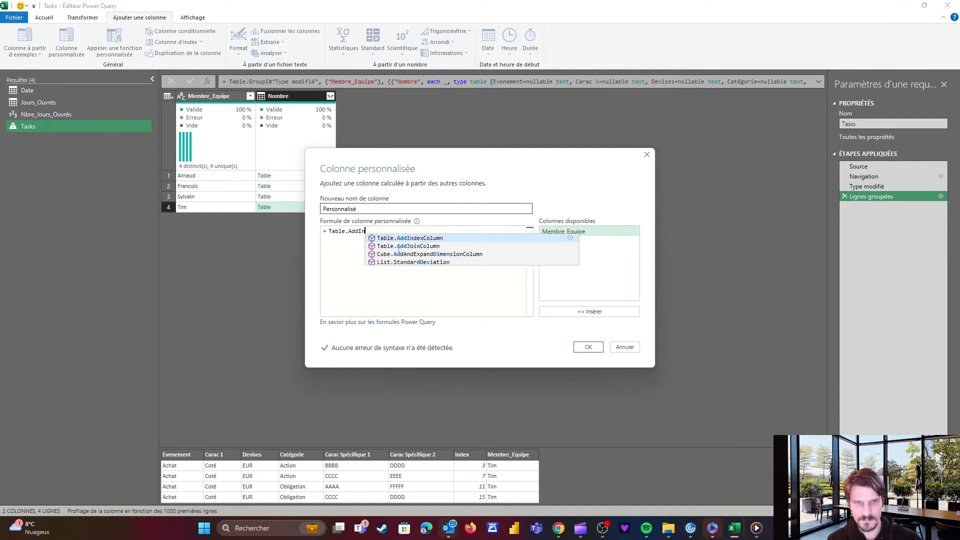
text(d)
key(Return)
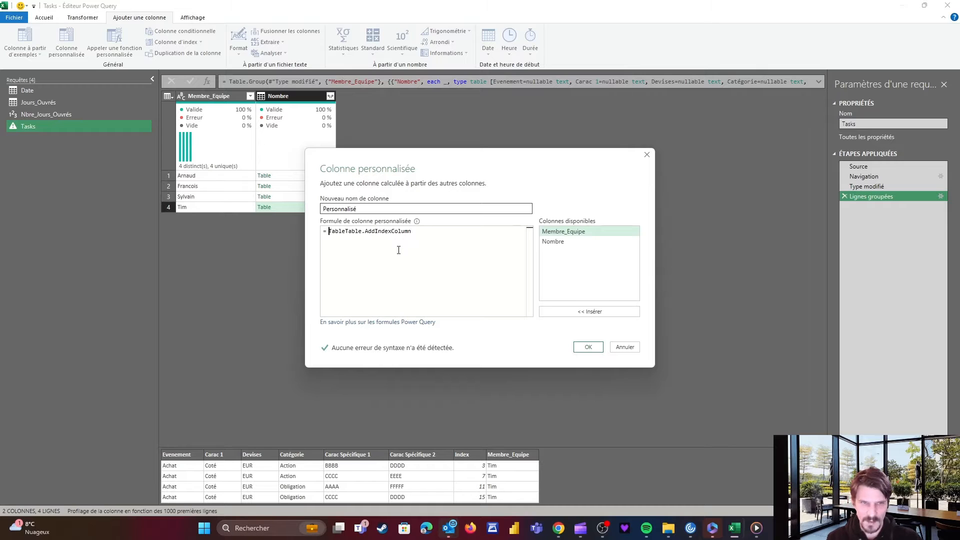
key(shift+Right)
key(shift+Right)
key(shift+Right)
key(Delete)
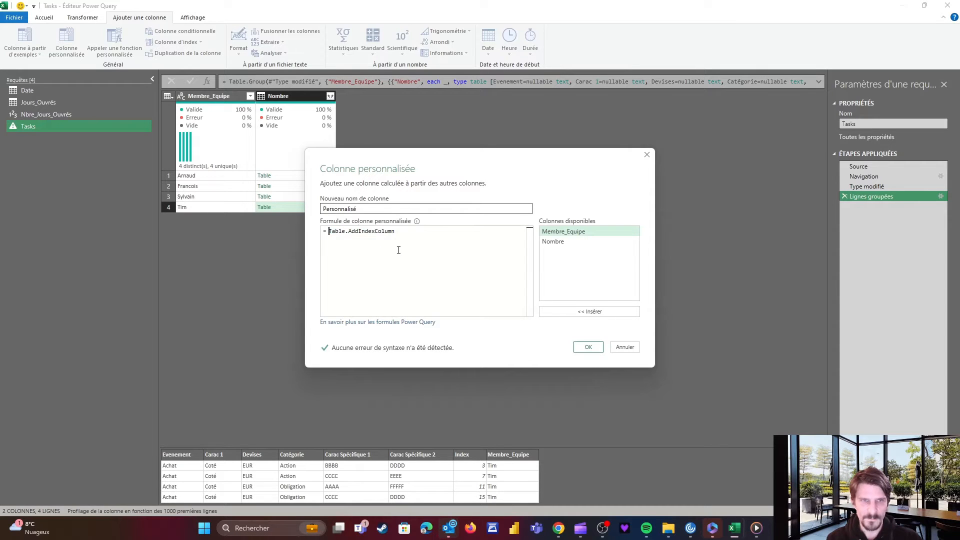
text(()
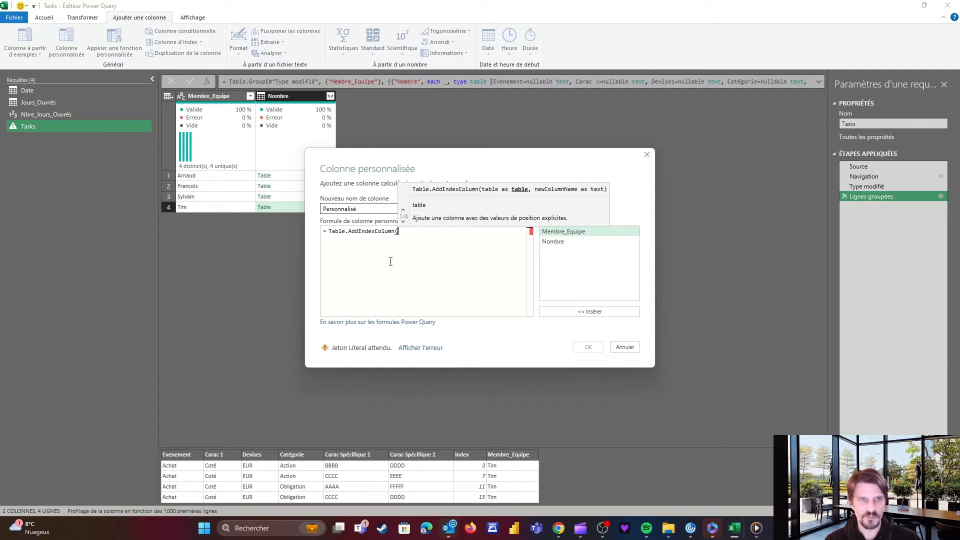
Complete the custom column formula with the arguments [Nombre],"Index_CAT",1,1) and create the column
double_click(573, 243)
text(,)
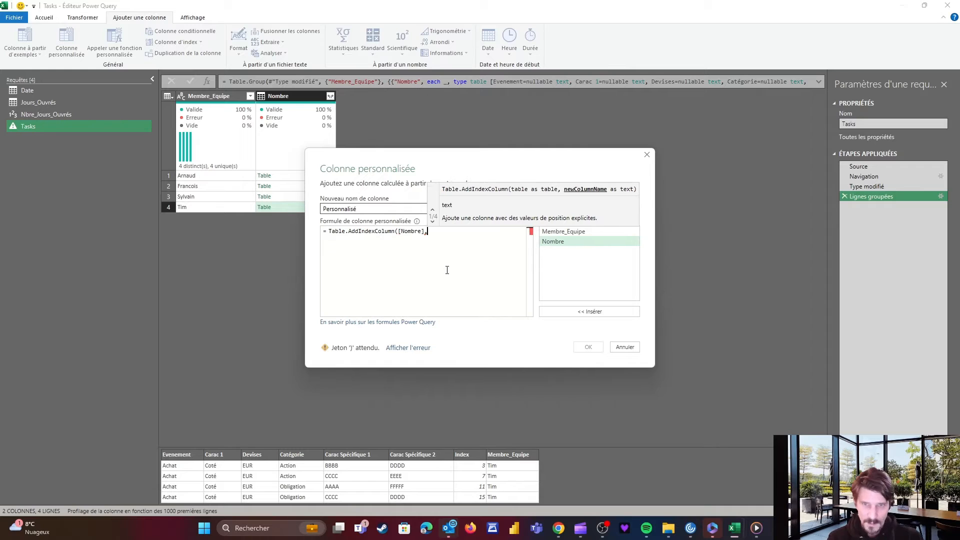
text("N)
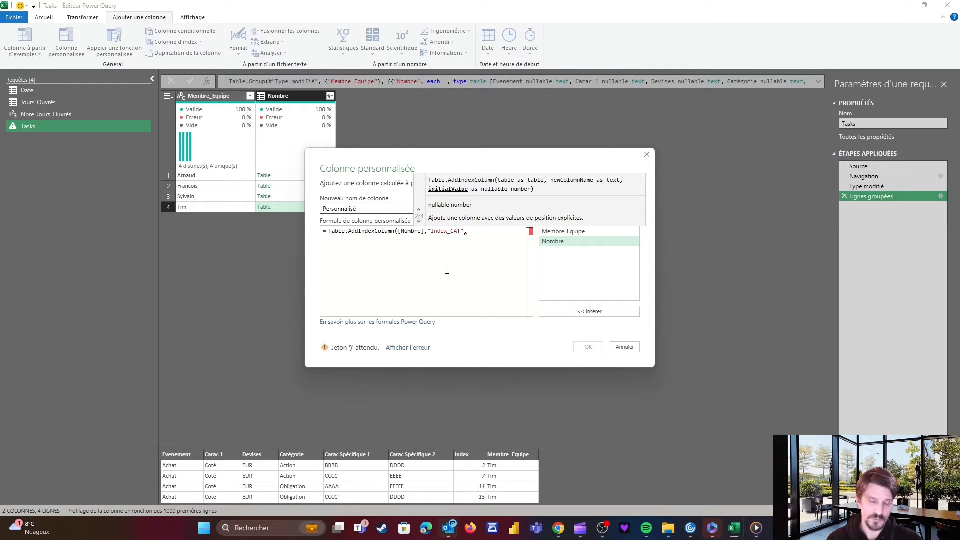
text(,)
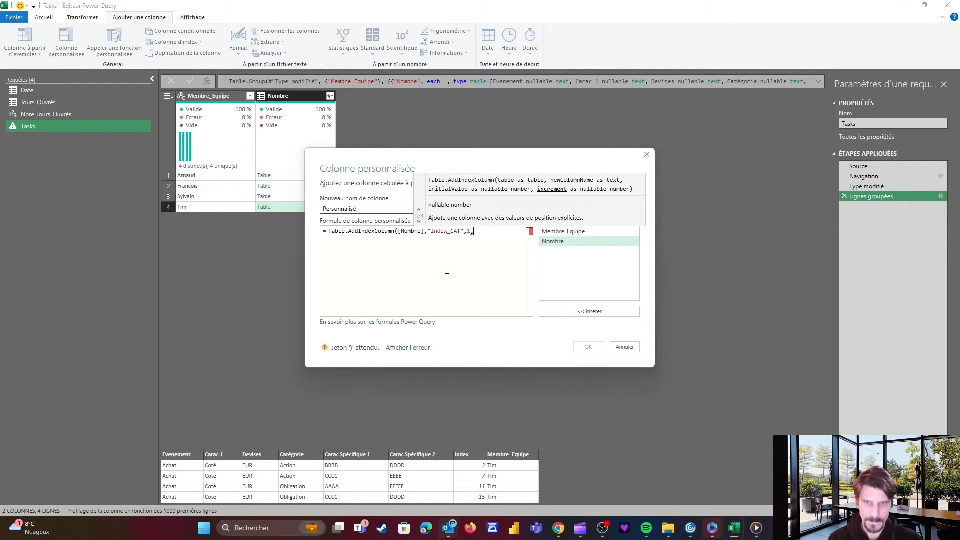
text(1)
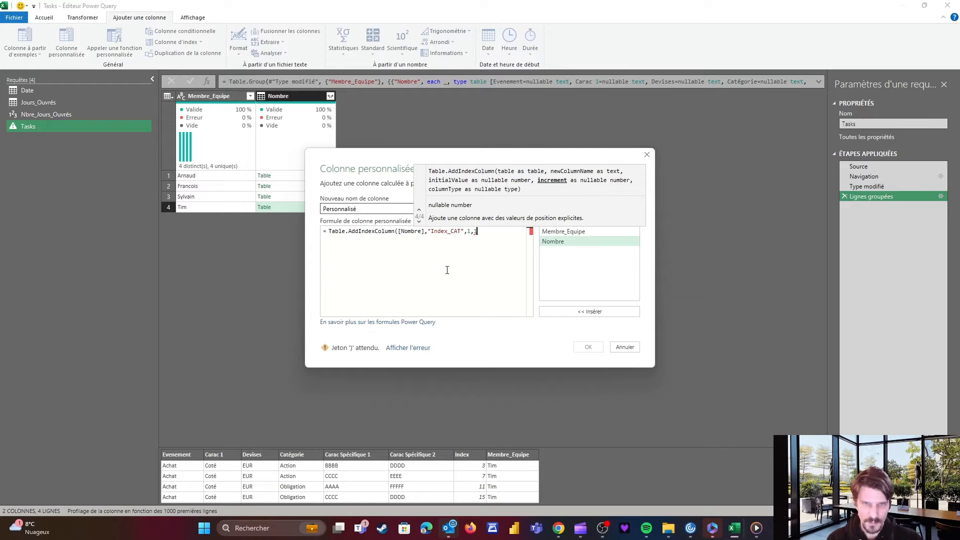
text())
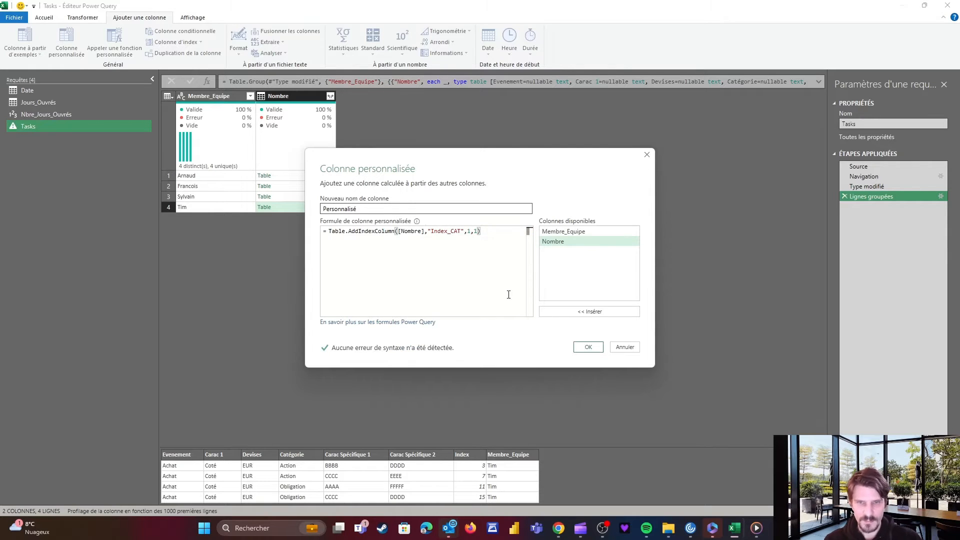
click(588, 347)
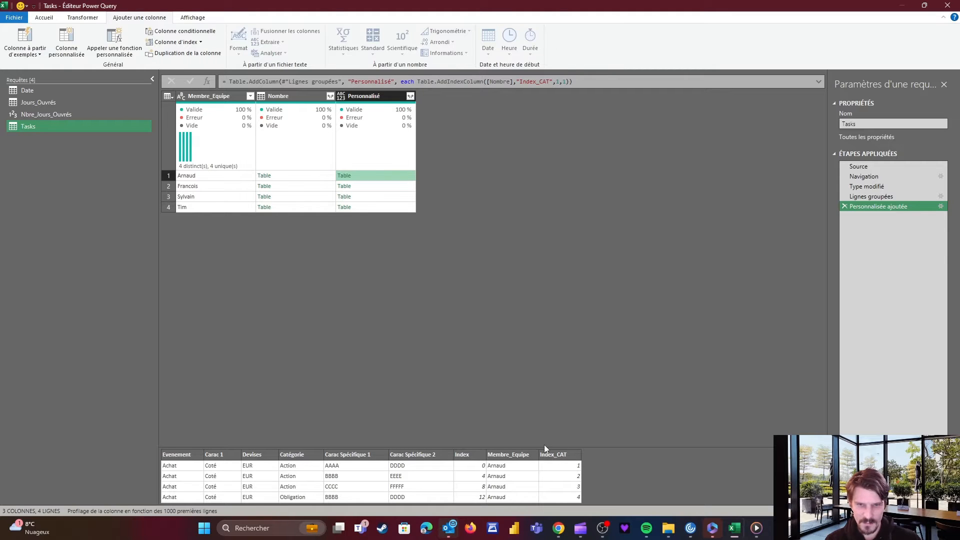
Remove the Nombre column and expand all fields of the Personnalisé column without the original column name as prefix
click(300, 109)
key(Delete)
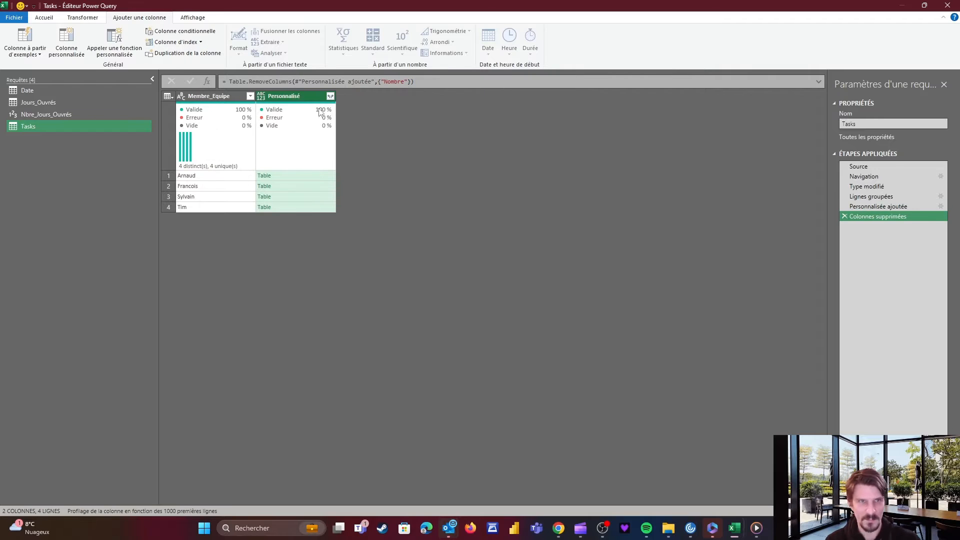
click(330, 96)
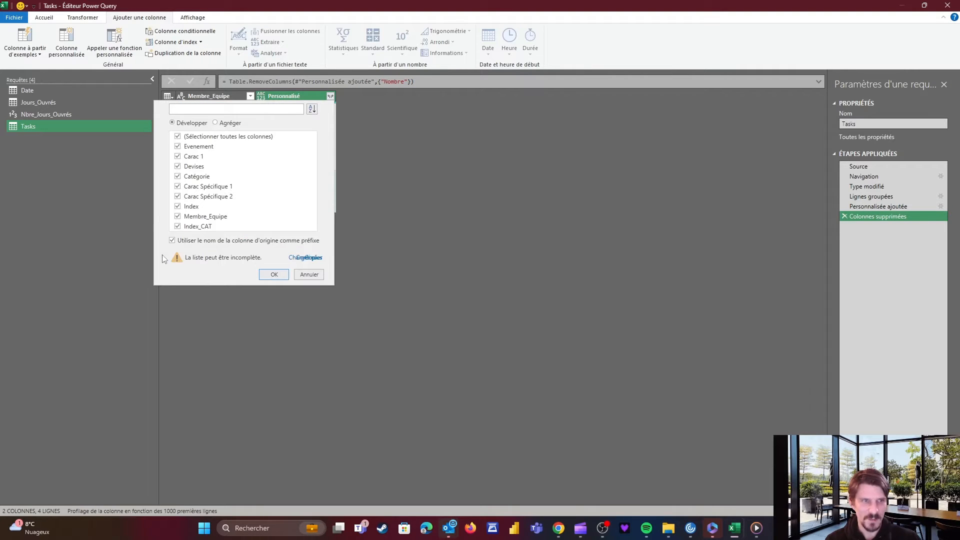
click(173, 241)
click(275, 277)
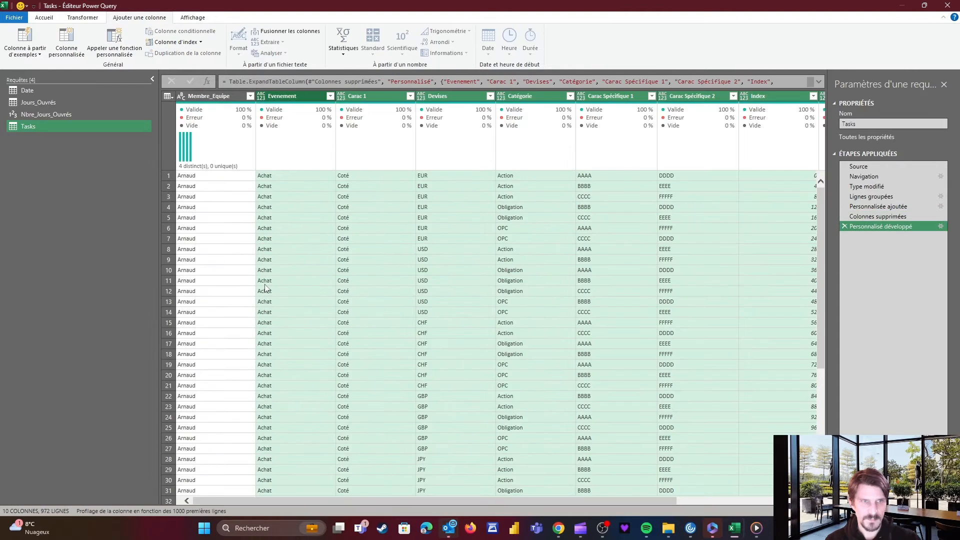
drag(249, 501, 523, 487)
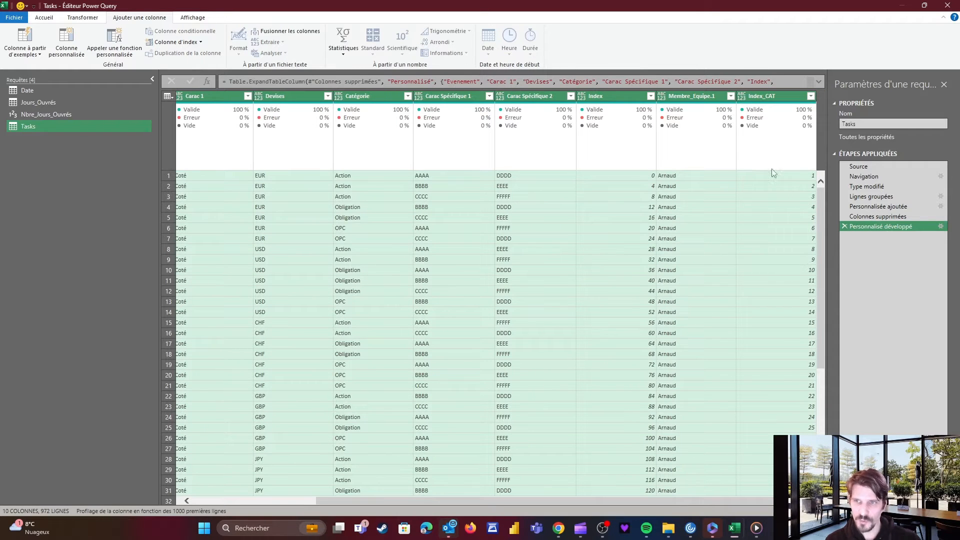
scroll(772, 200, down, 20)
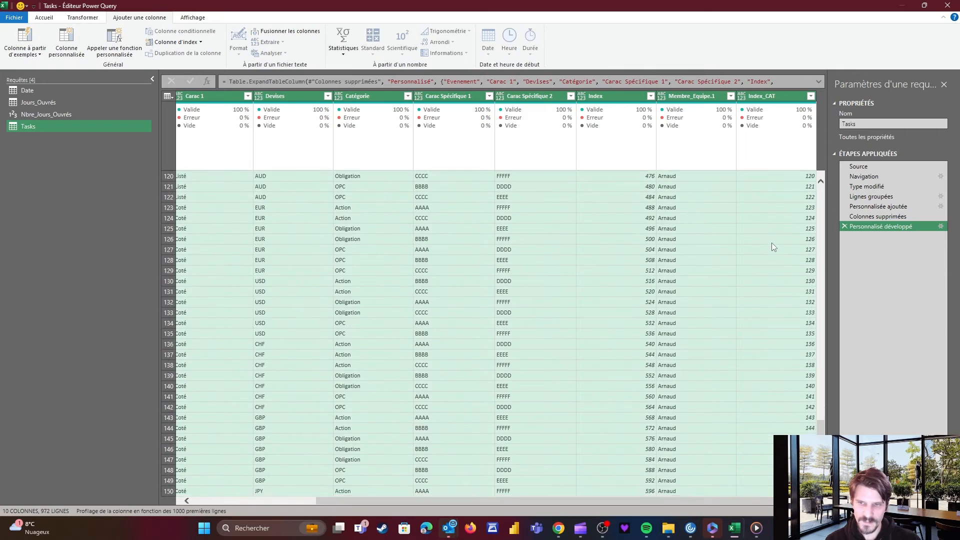
Examine how Index_CAT numbers each team member's rows in Tasks and compare with the Nbre_Jours_Ouvrés query
scroll(772, 244, down, 20)
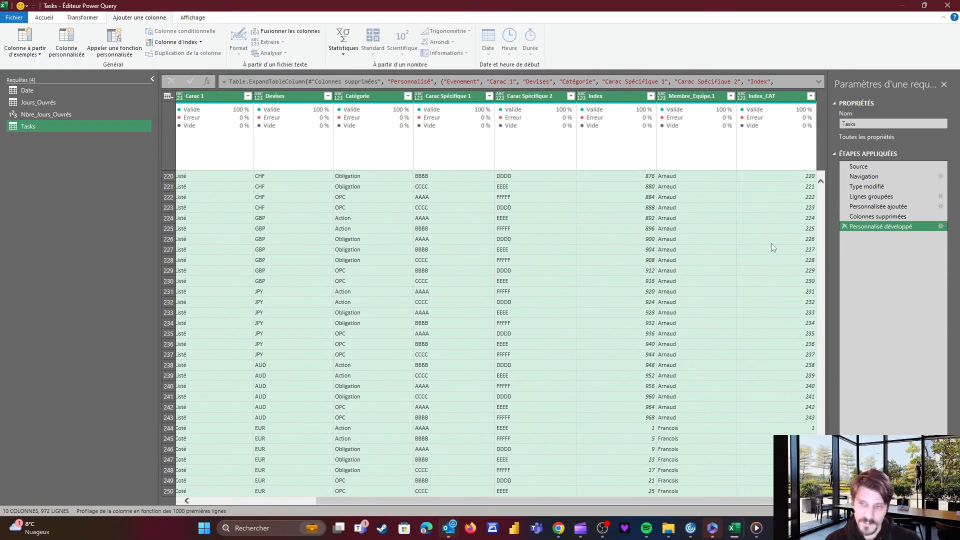
scroll(771, 243, down, 4)
click(793, 270)
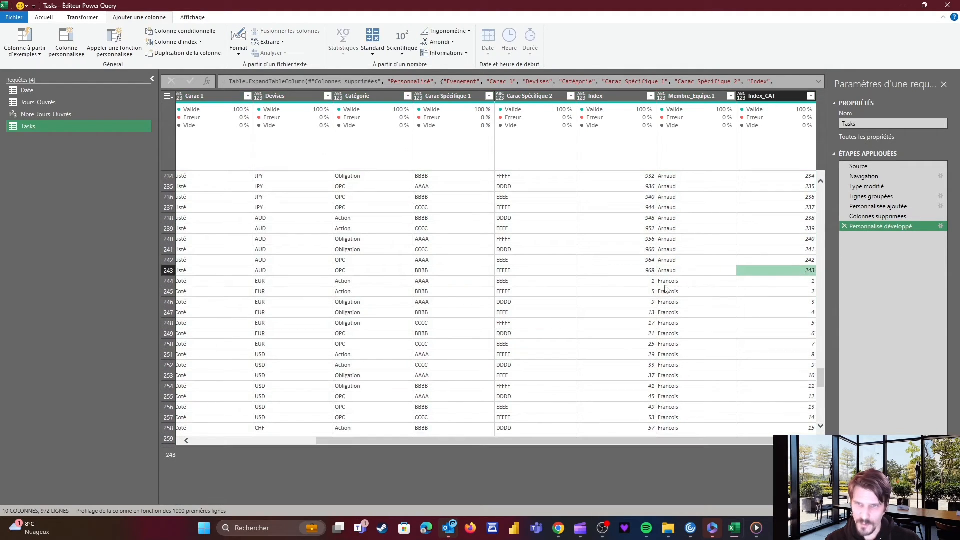
click(789, 283)
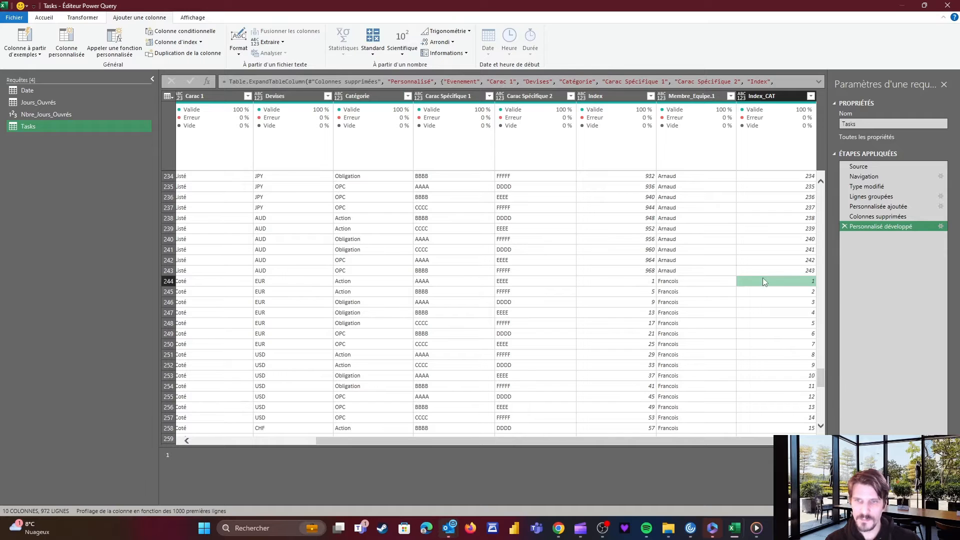
scroll(772, 284, up, 17)
drag(821, 335, 812, 179)
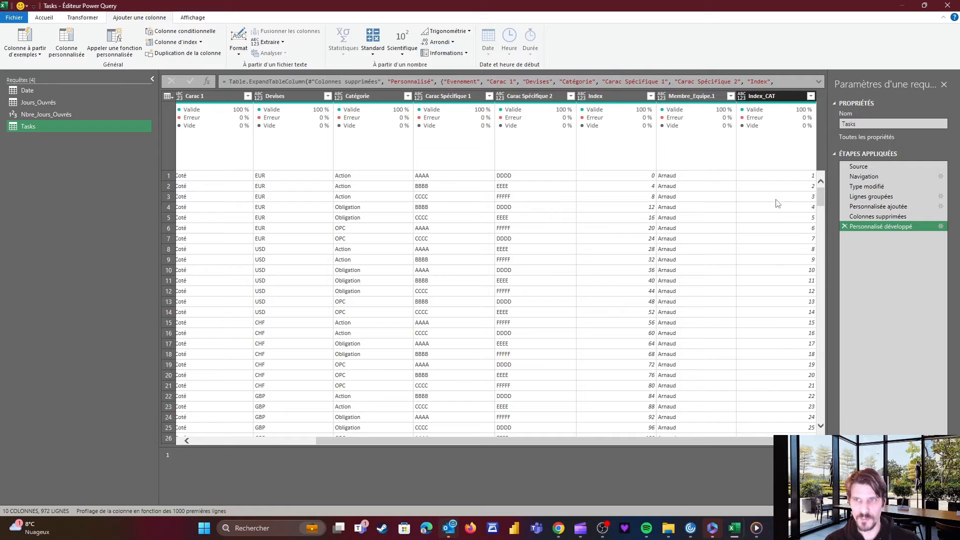
click(775, 177)
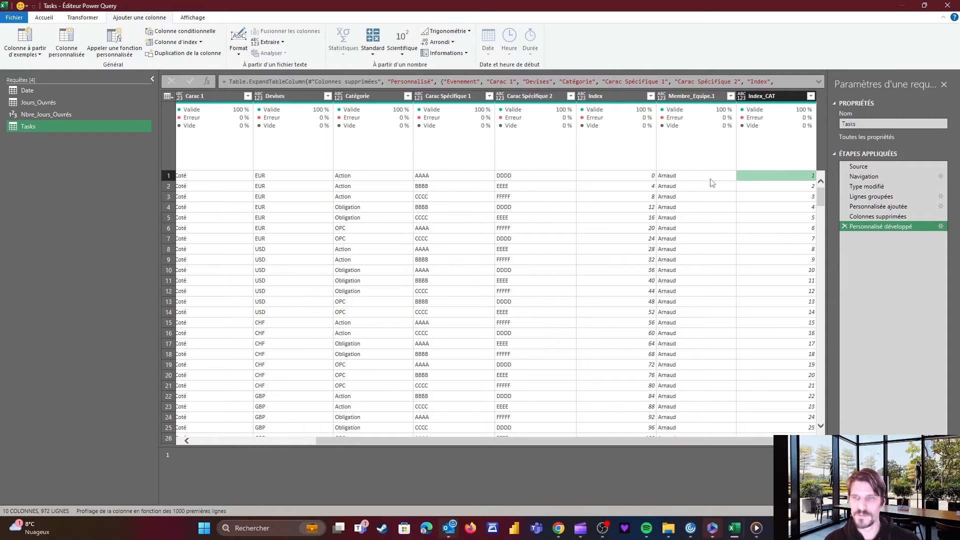
scroll(775, 280, down, 15)
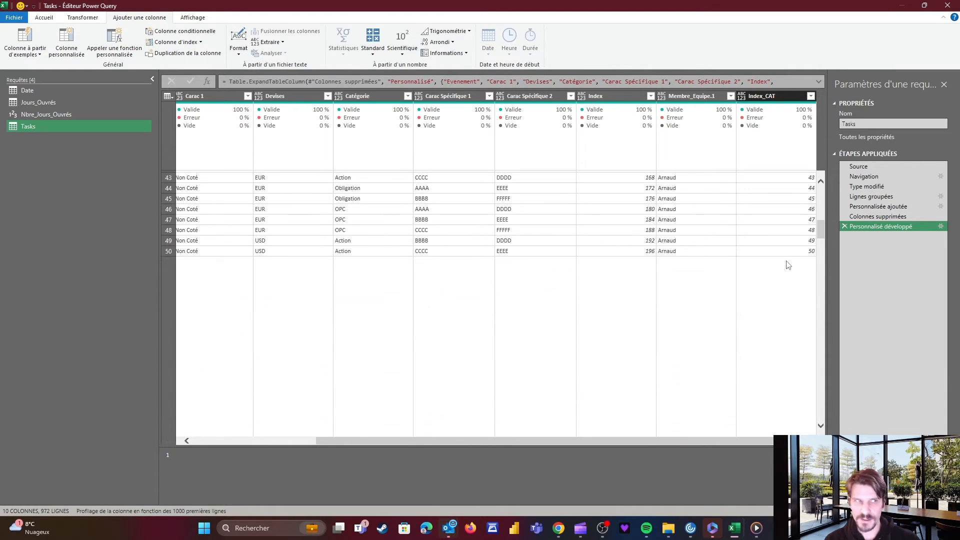
click(43, 113)
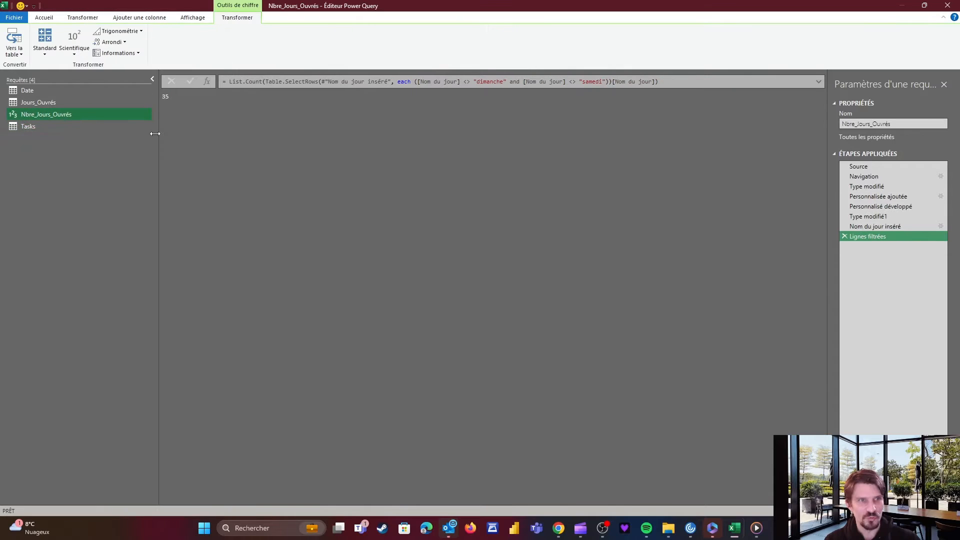
click(31, 126)
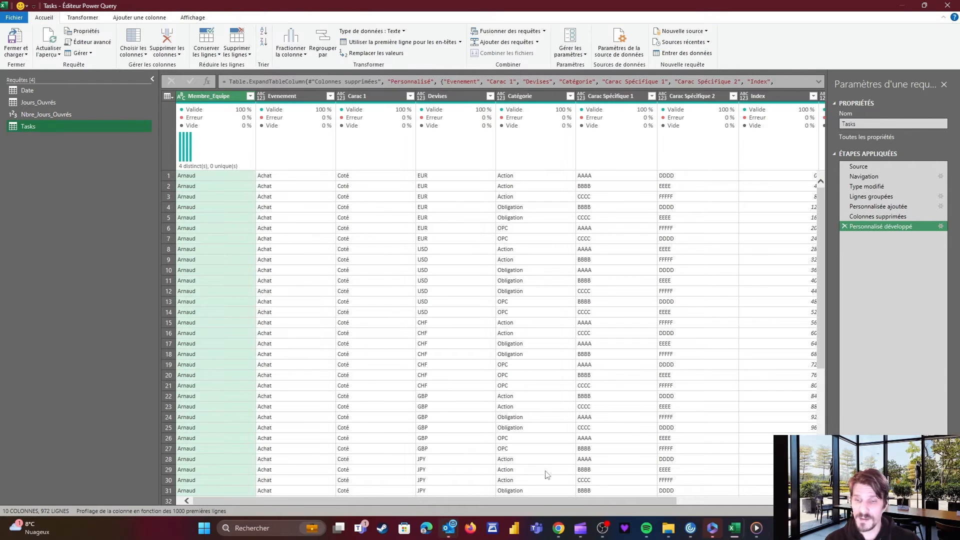
scroll(554, 502, right, 5)
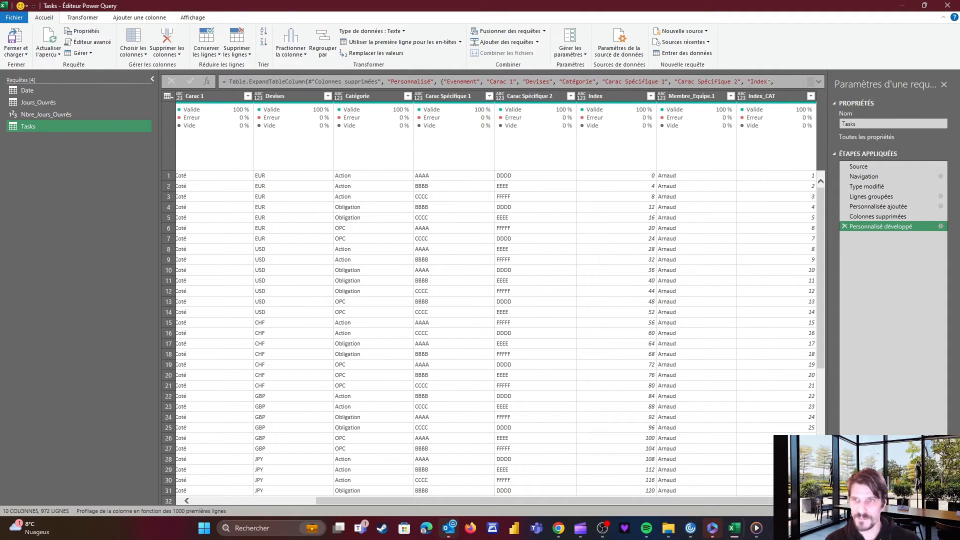
click(140, 18)
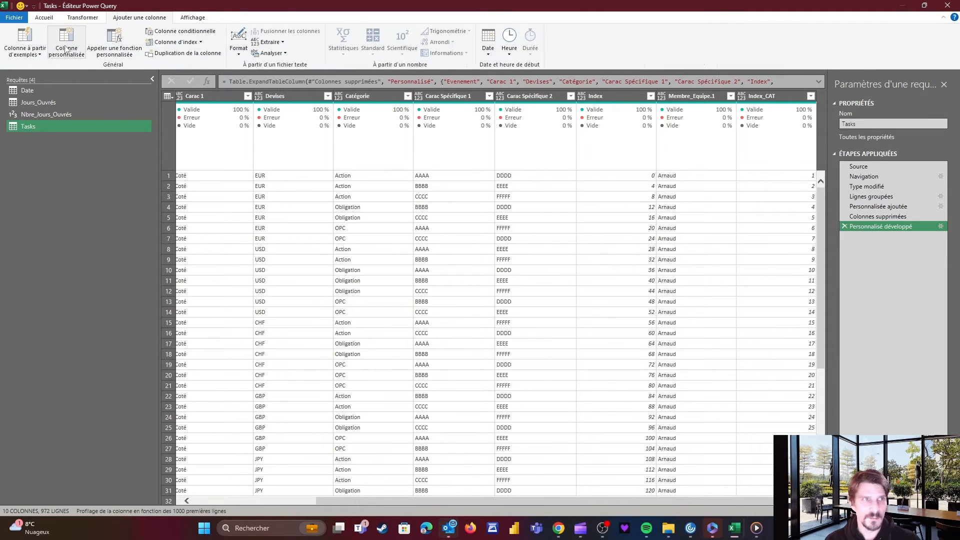
click(66, 49)
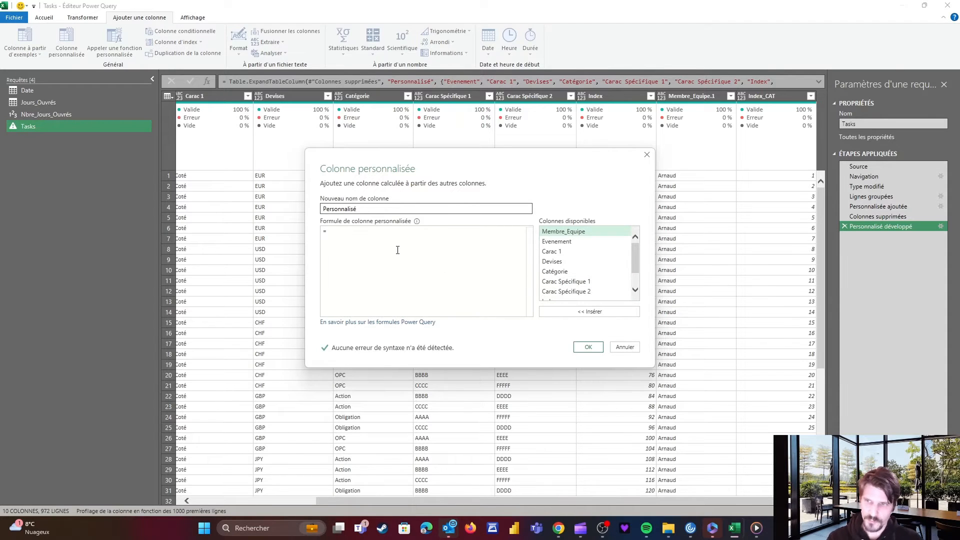
click(624, 347)
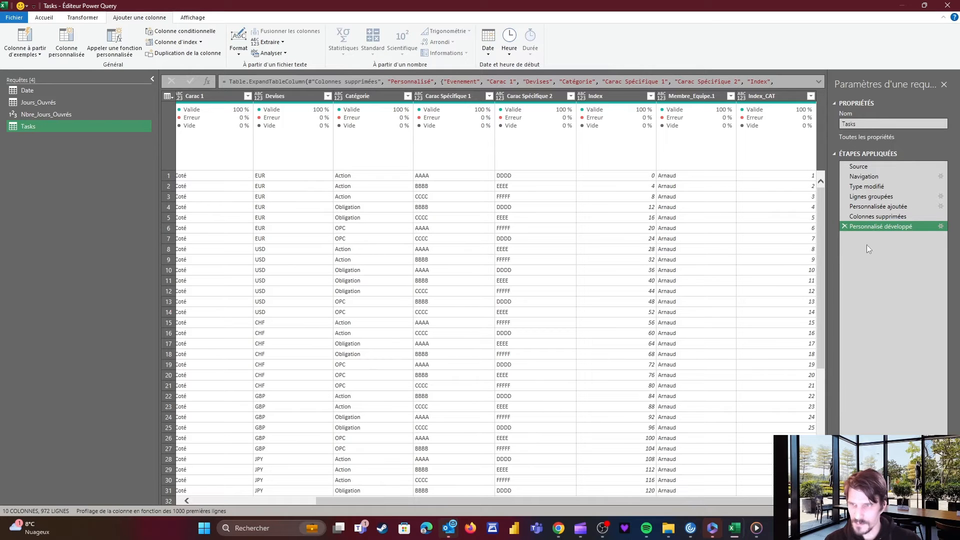
Rename the last applied step of the Tasks query, Personnalisé développé, as Base
click(868, 216)
click(867, 226)
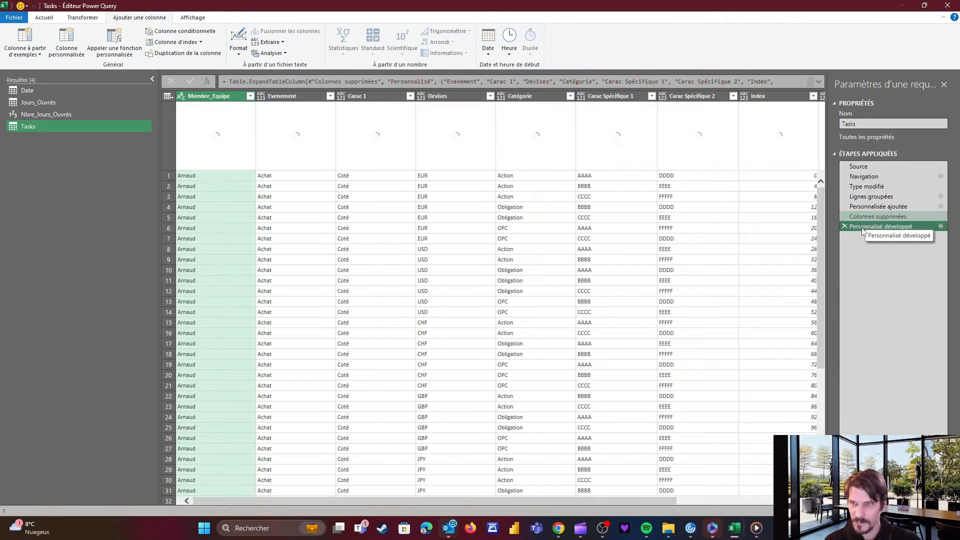
right_click(867, 229)
click(886, 248)
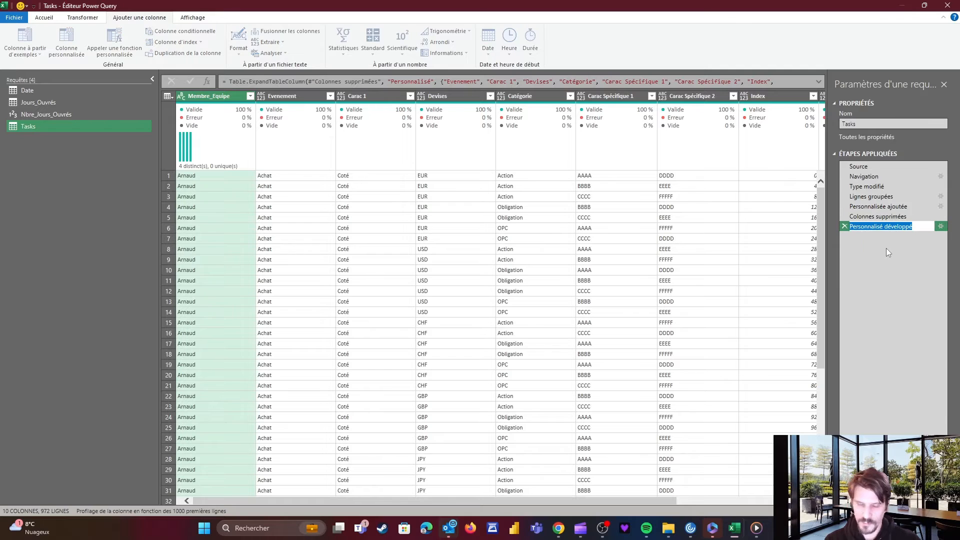
text(Base)
key(Return)
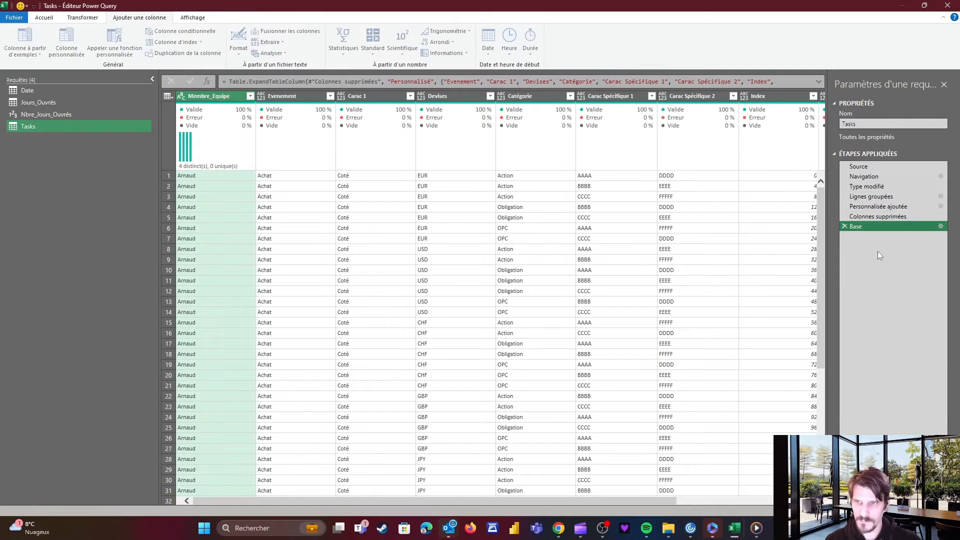
Start a custom column in the Tasks query with the formula List.Max(Base[Index_CAT])
click(69, 43)
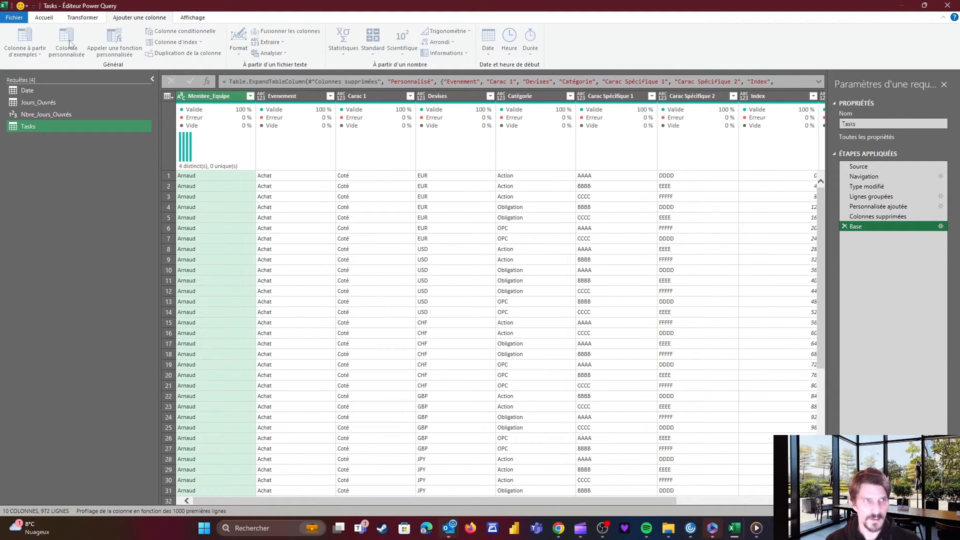
click(357, 230)
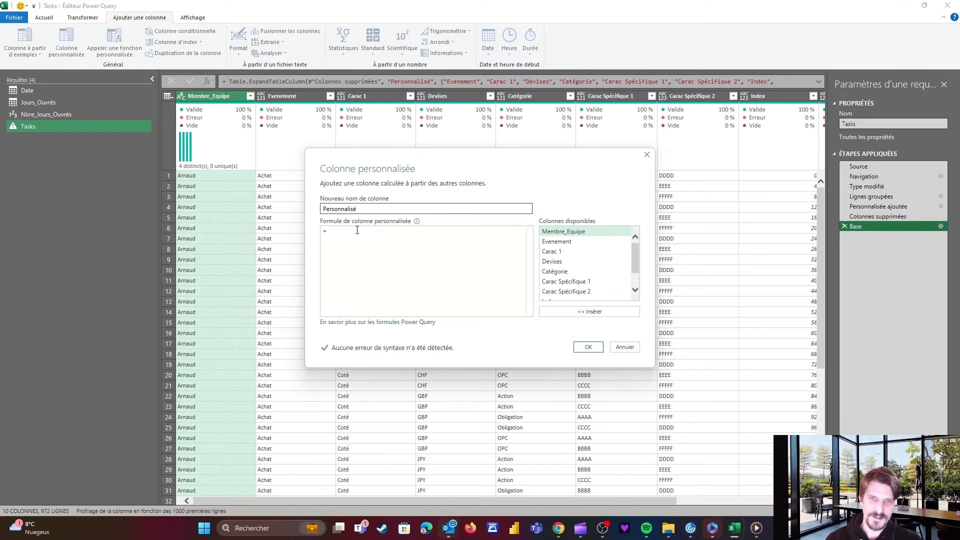
text(B)
key(BackSpace)
text(List)
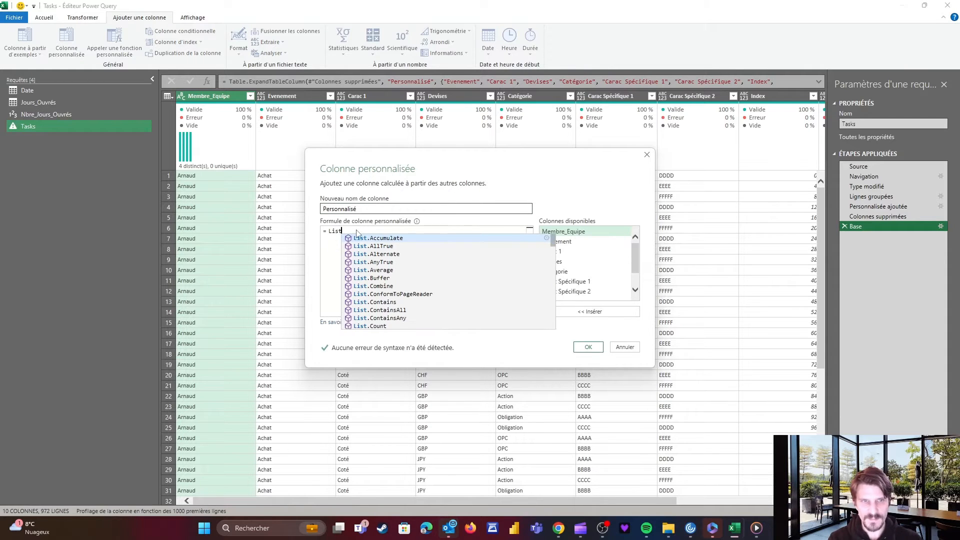
text(.Max()
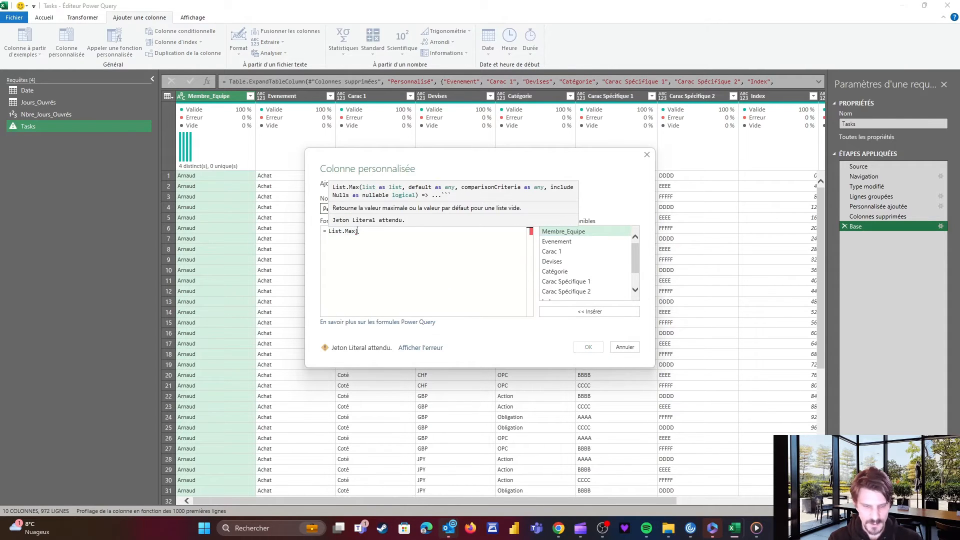
text(Base[)
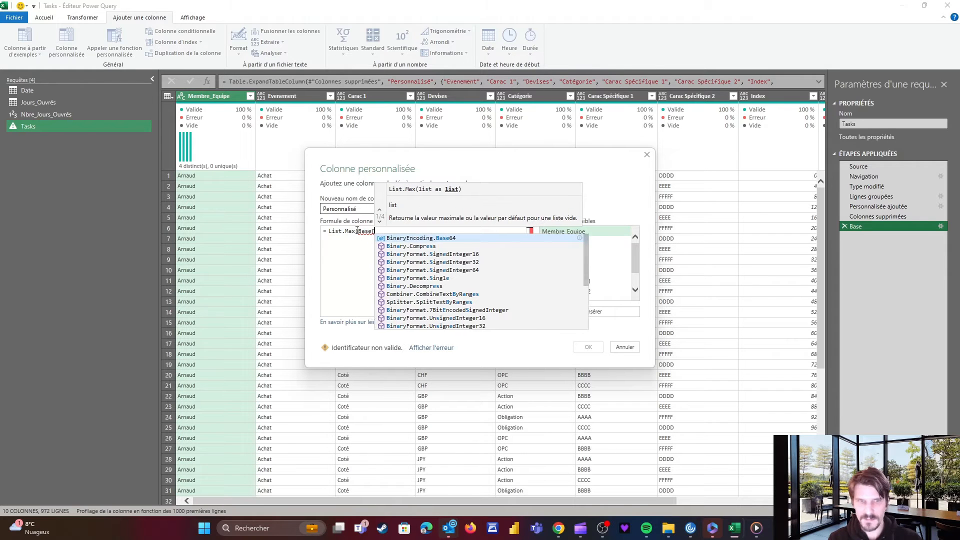
text(Inde)
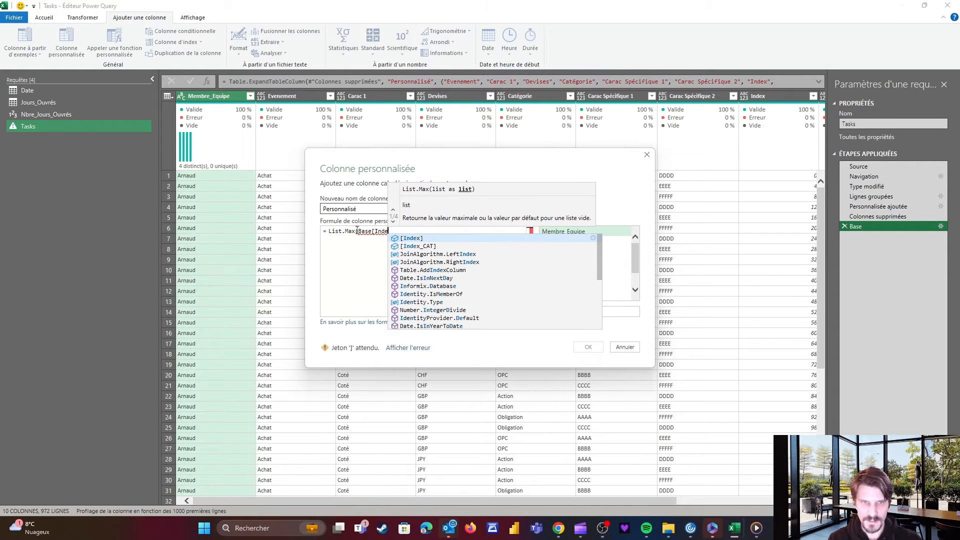
text(x_CAT)
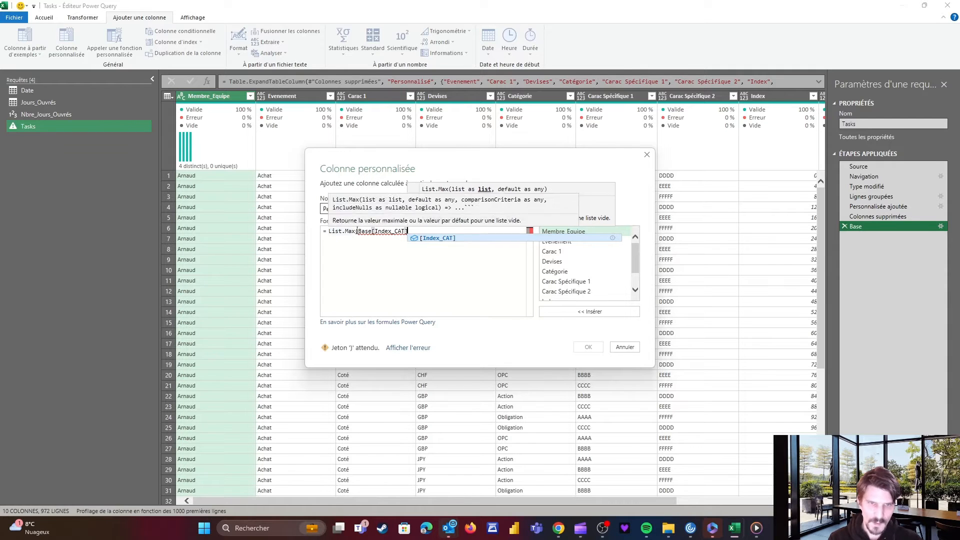
text(]))
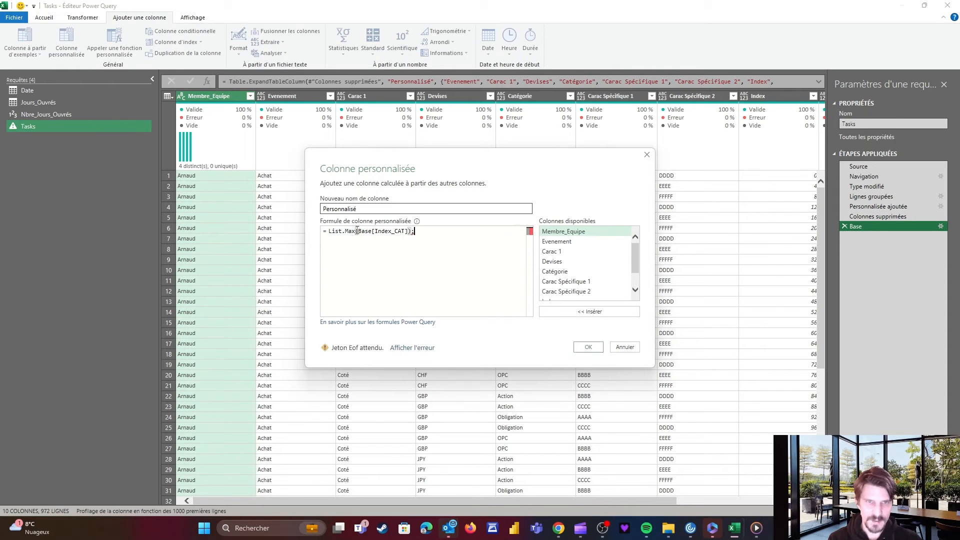
Divide the custom column's formula by Nbre_Jours_Ouvrés and create the column
text(/)
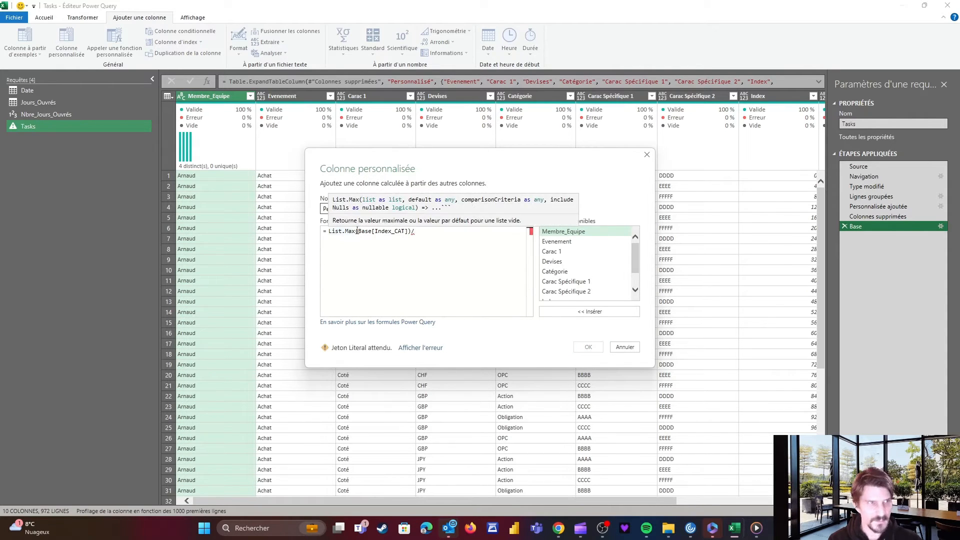
text(Nbre_Jours_Ouvrés)
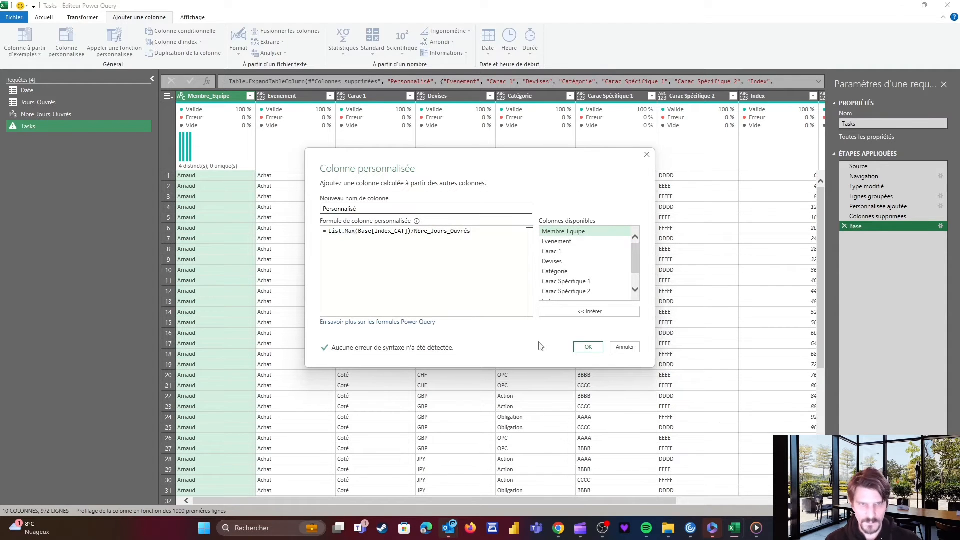
click(588, 346)
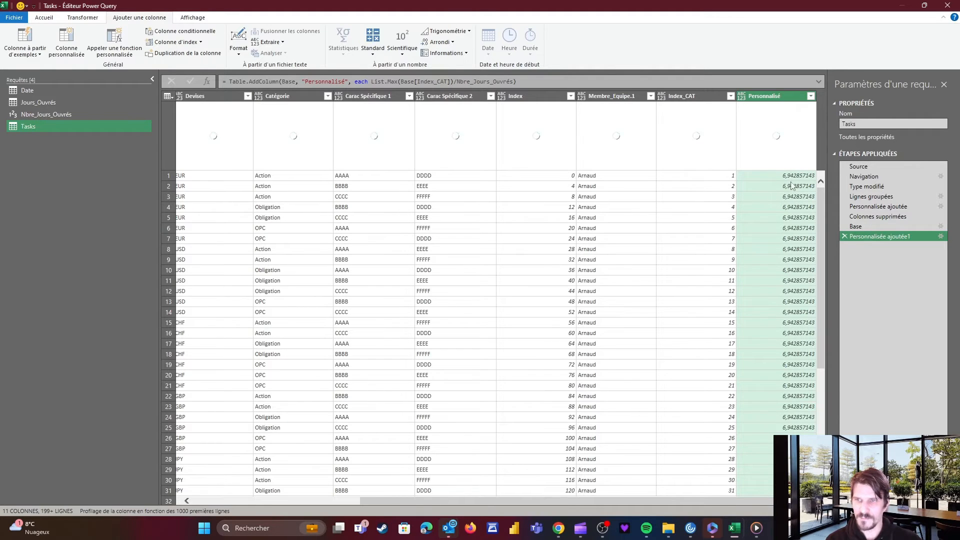
Edit the Personnalisée ajoutée1 step to wrap its whole formula in Number.RoundUp( )
click(940, 236)
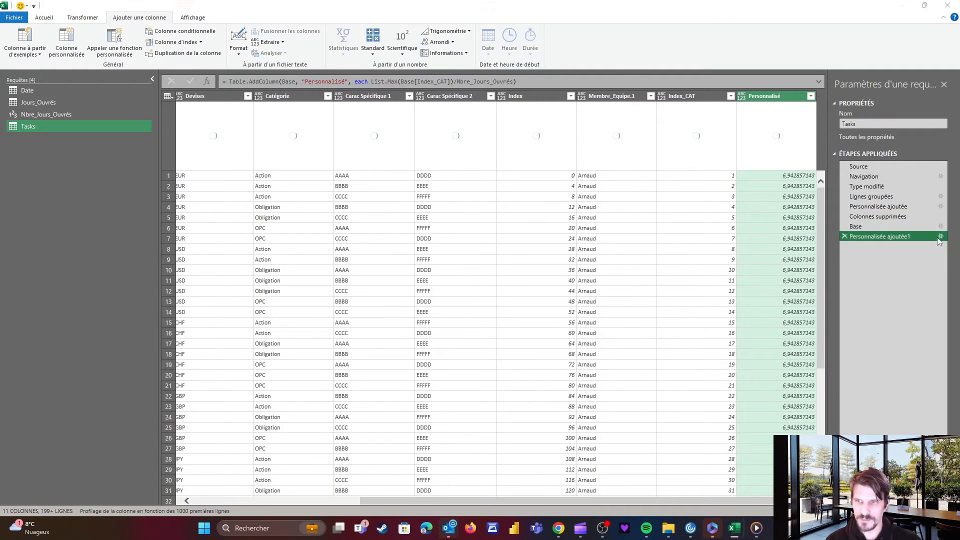
click(329, 233)
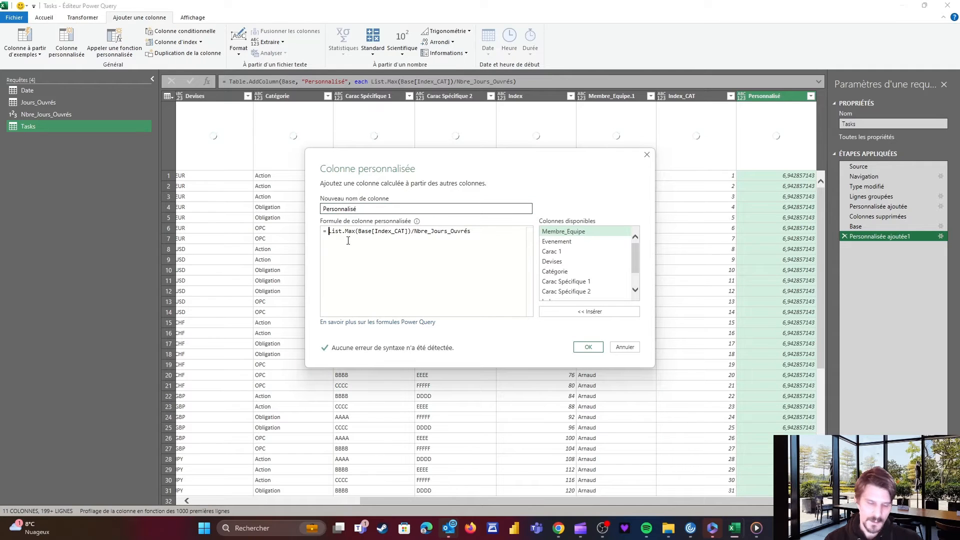
text(N)
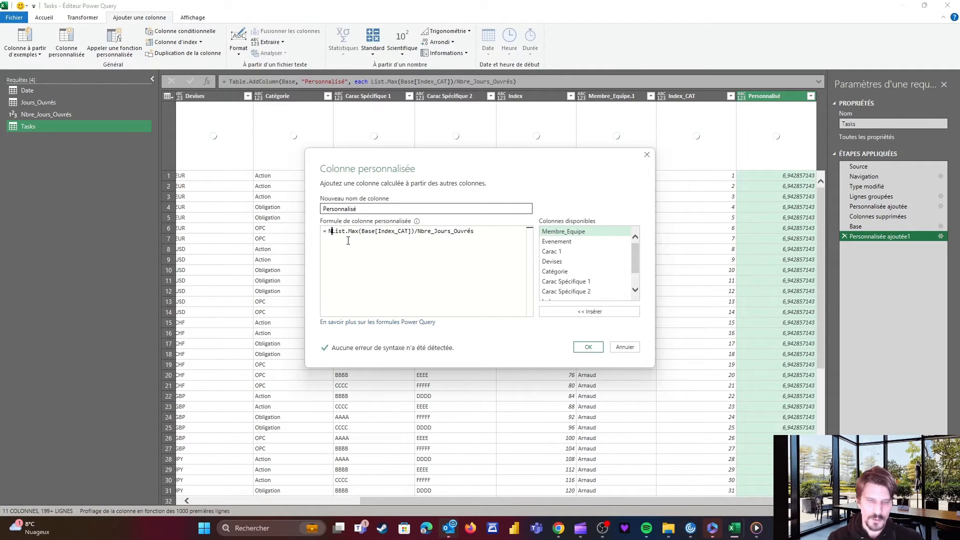
text(umber)
text(.Round)
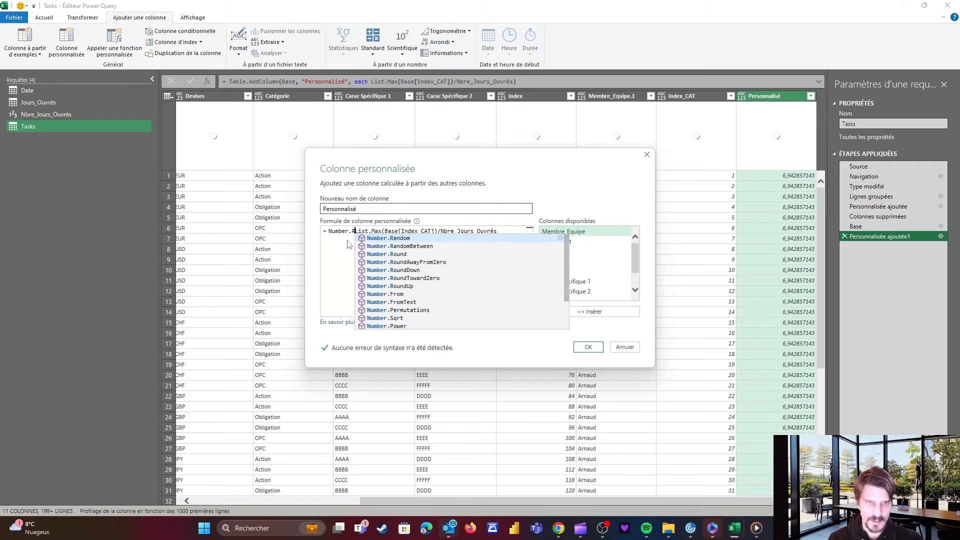
text(Up()
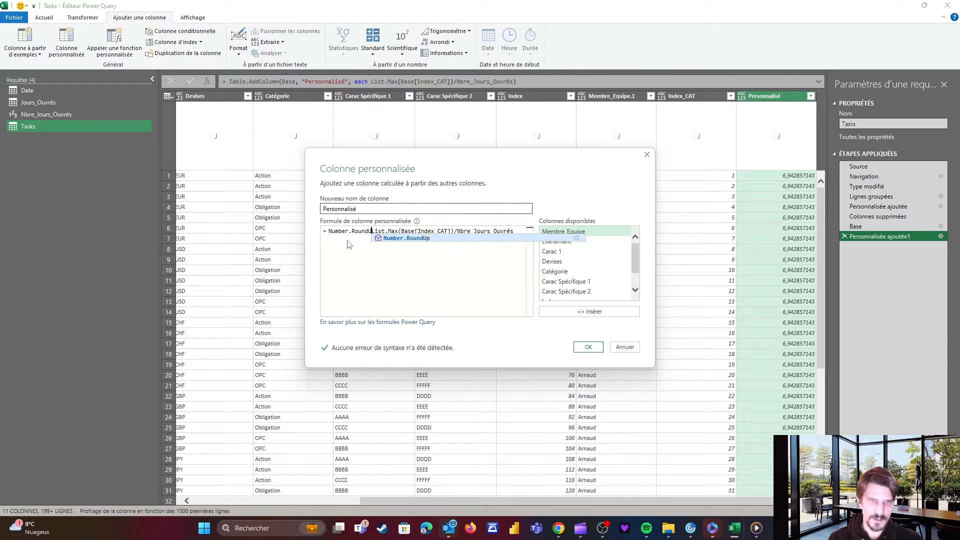
key(End)
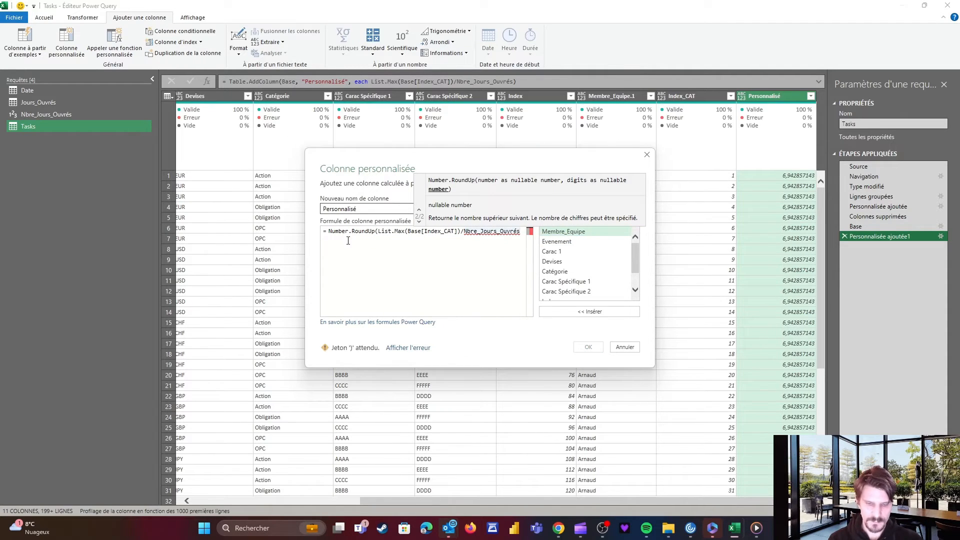
text())
click(588, 347)
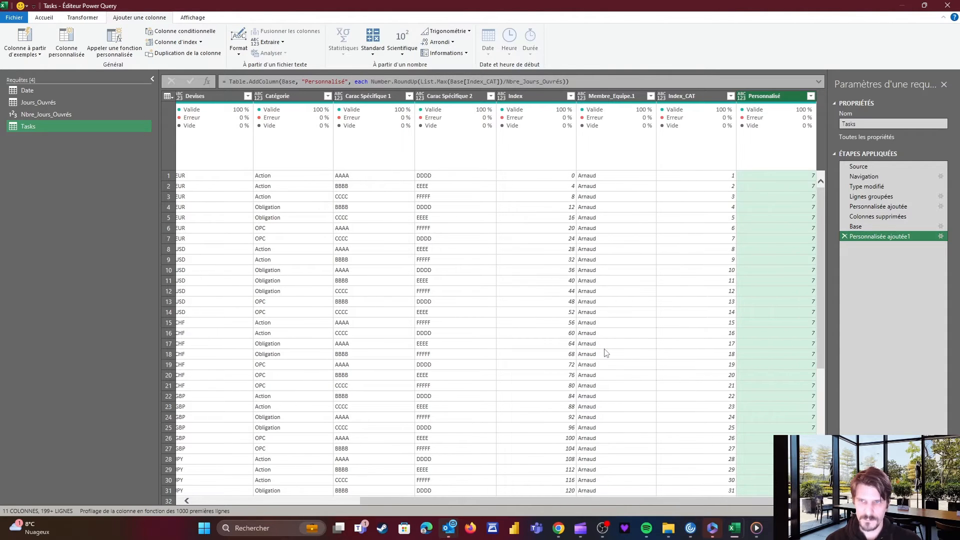
Check the rounded values in the first rows of the Personnalisé column
click(766, 176)
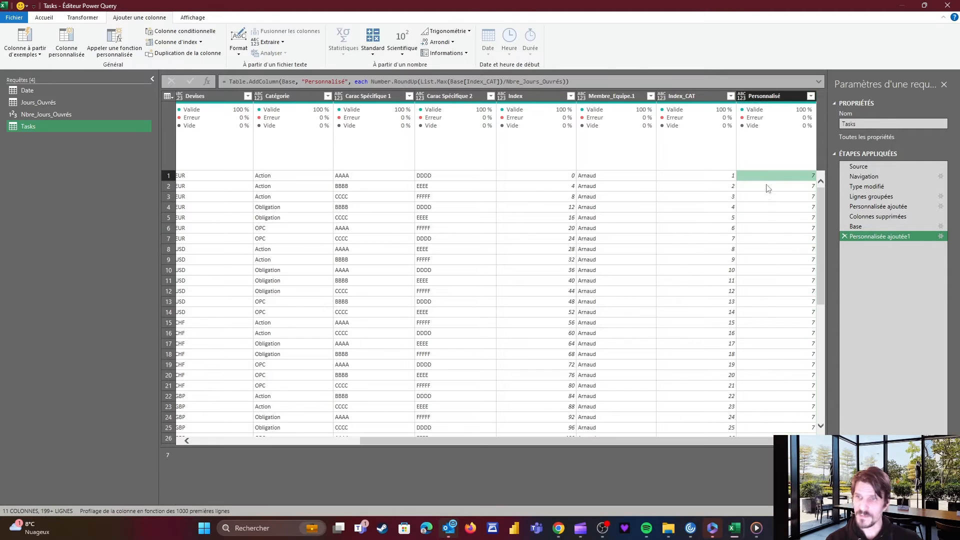
click(767, 187)
click(766, 199)
click(764, 210)
click(762, 240)
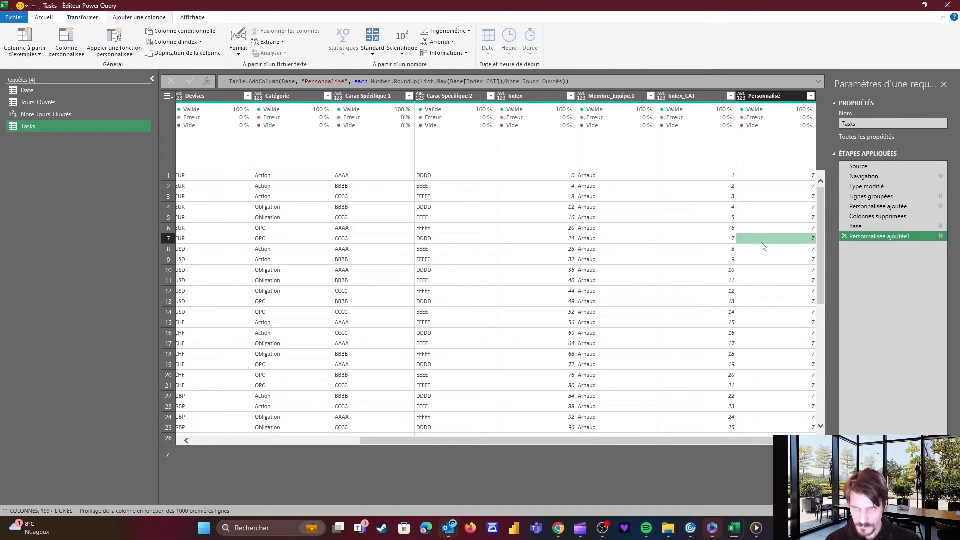
Examine the Index_CAT values in rows 1 to 7 against the tasks-per-day value in the Personnalisé column
click(705, 176)
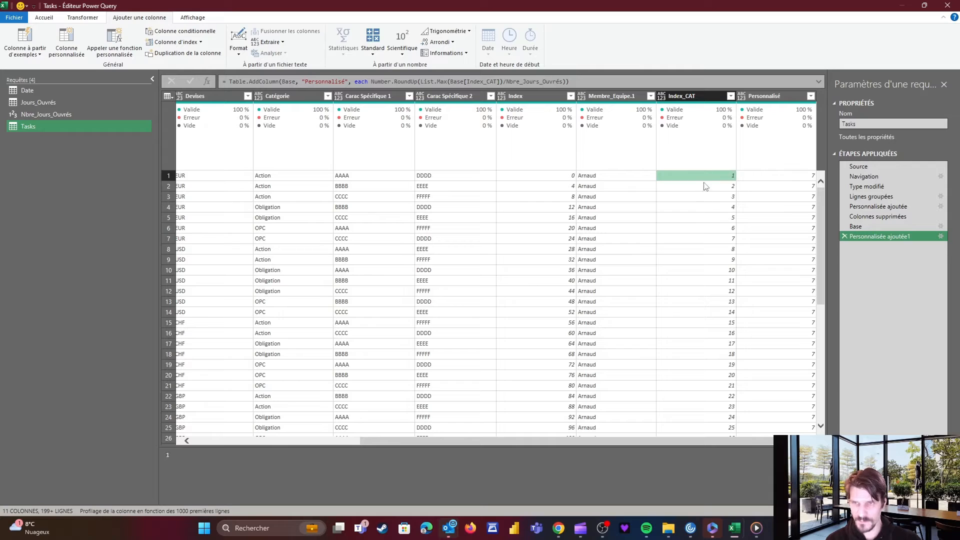
click(705, 186)
click(720, 208)
click(712, 175)
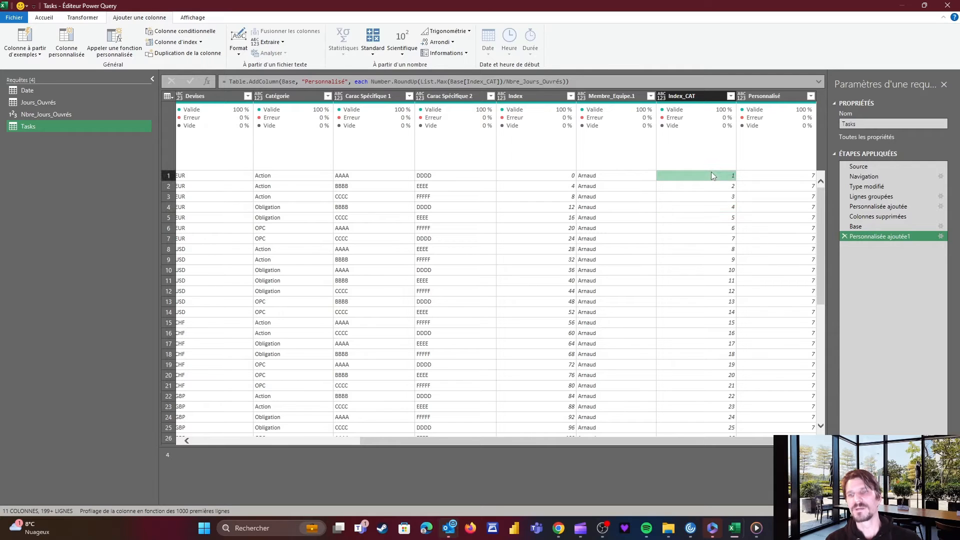
click(720, 239)
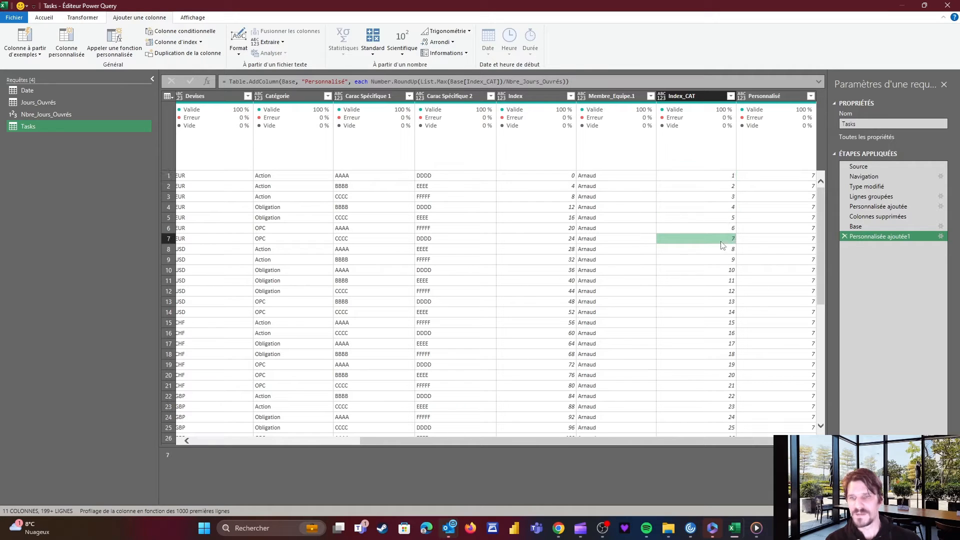
click(715, 177)
click(711, 187)
click(710, 207)
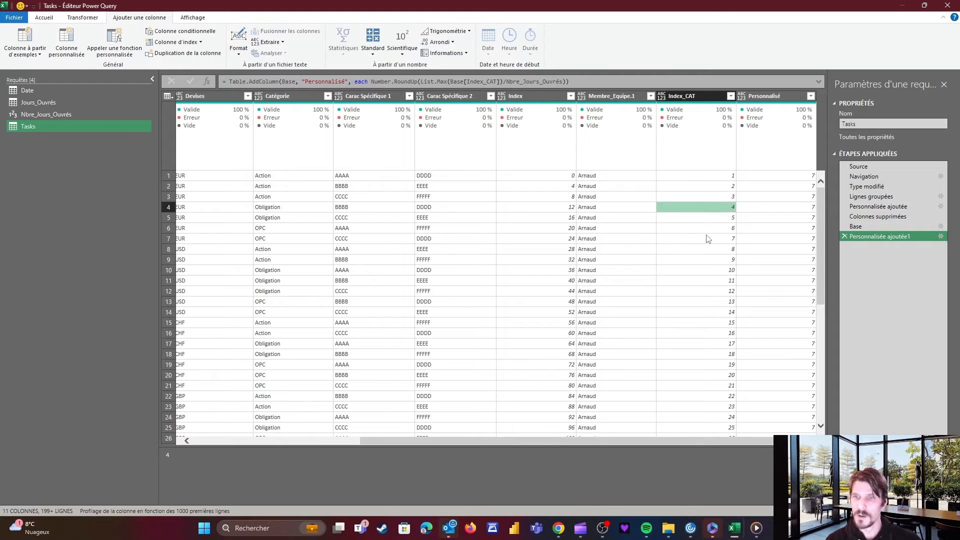
click(709, 239)
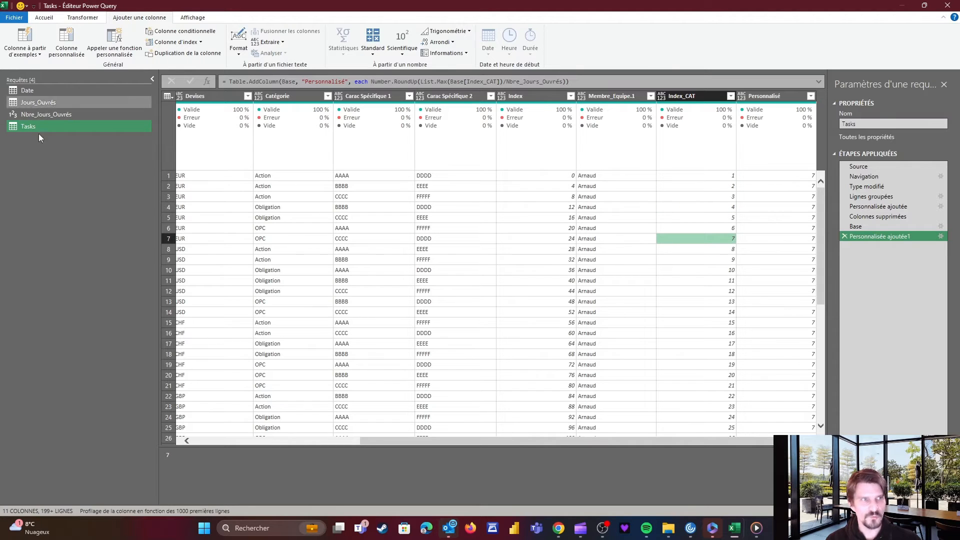
Look at the first date in the Jours_Ouvrés query, and return to the last columns of the Tasks query
click(38, 101)
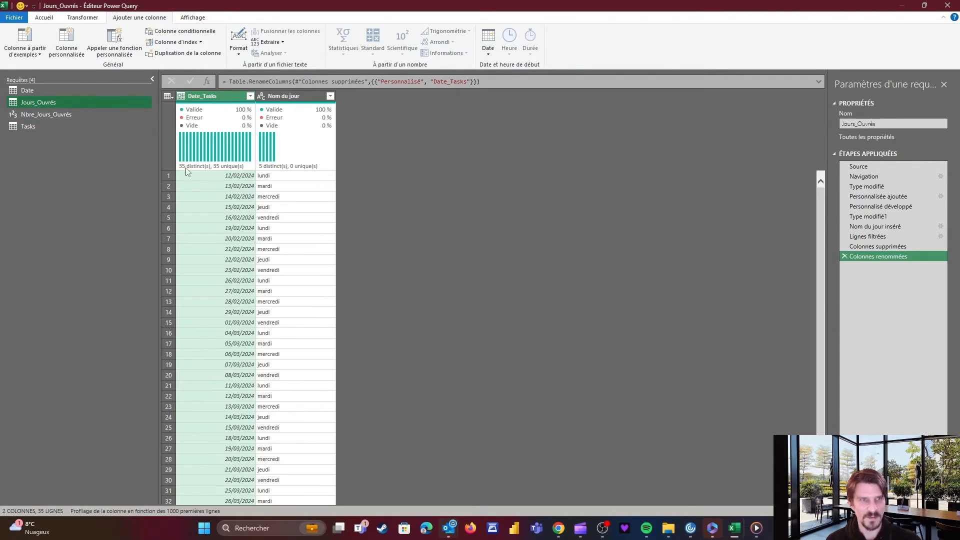
click(170, 178)
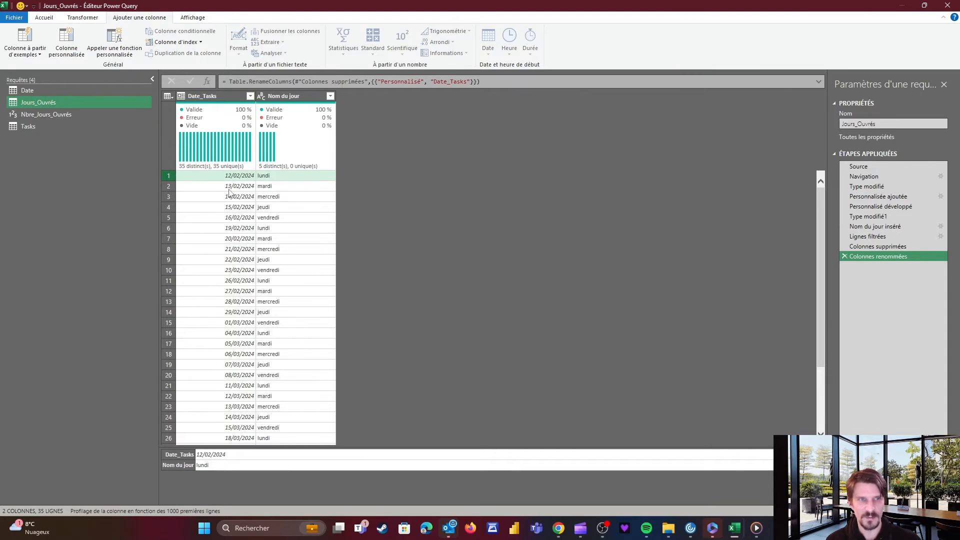
click(30, 125)
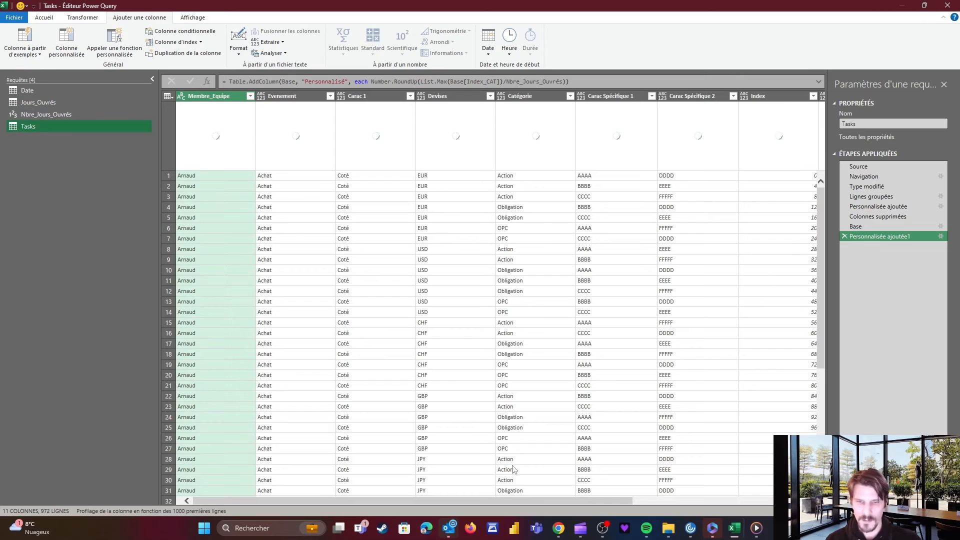
drag(497, 505, 663, 501)
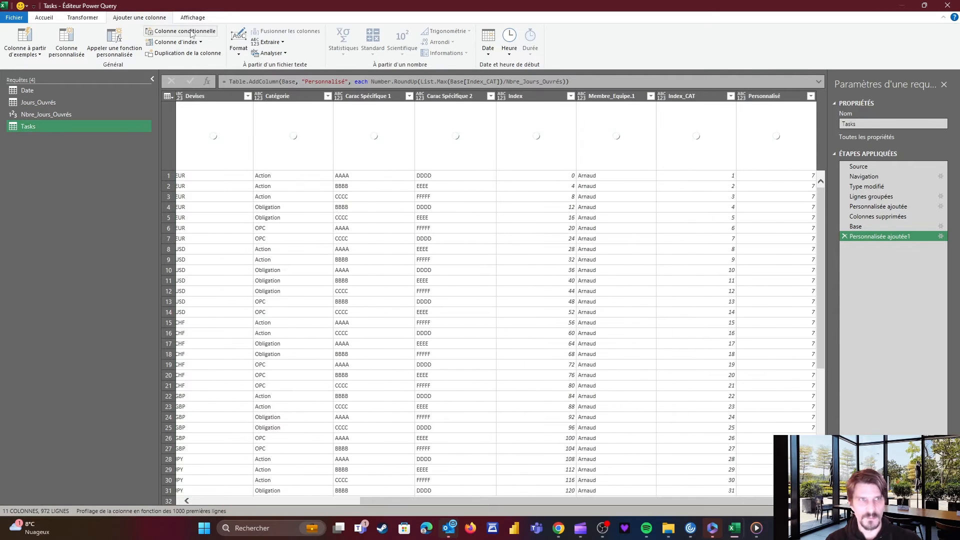
click(67, 42)
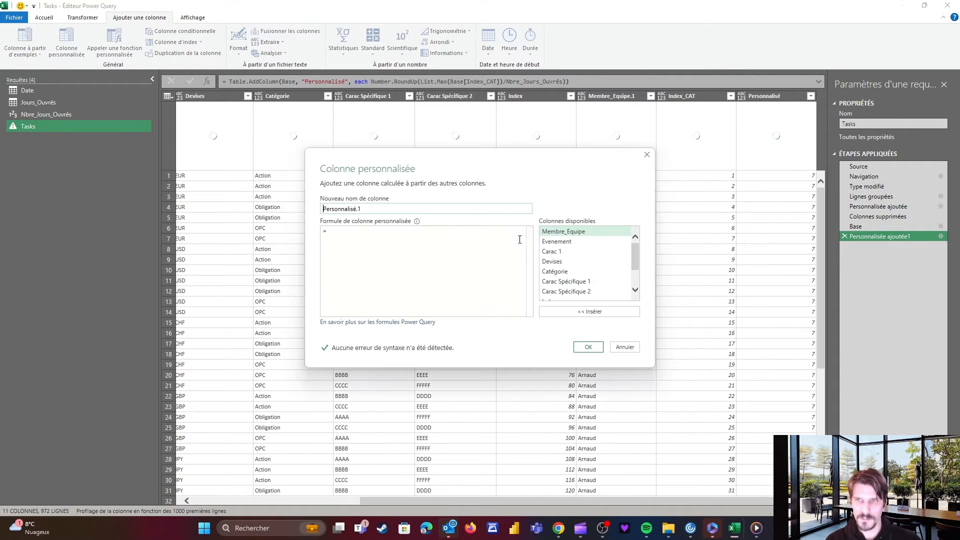
click(430, 232)
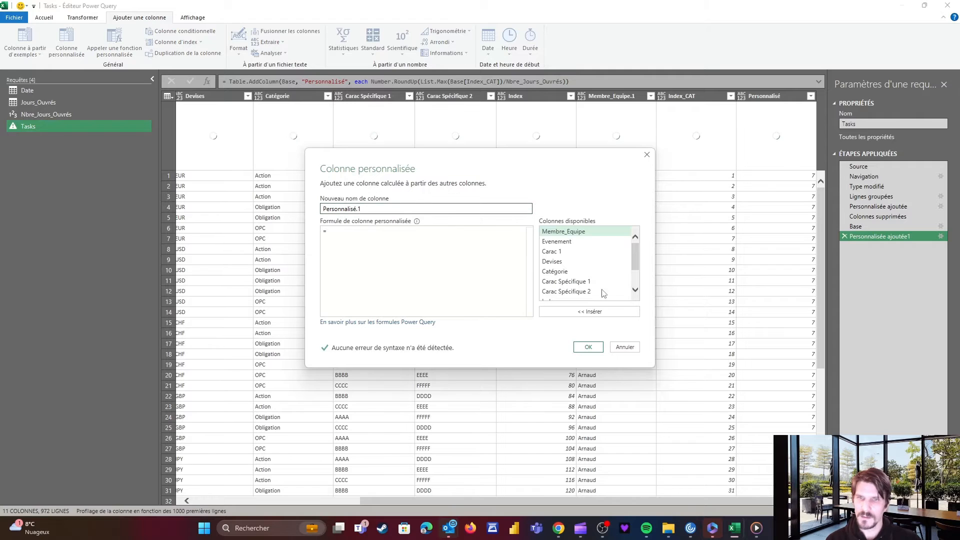
scroll(600, 260, down, 2)
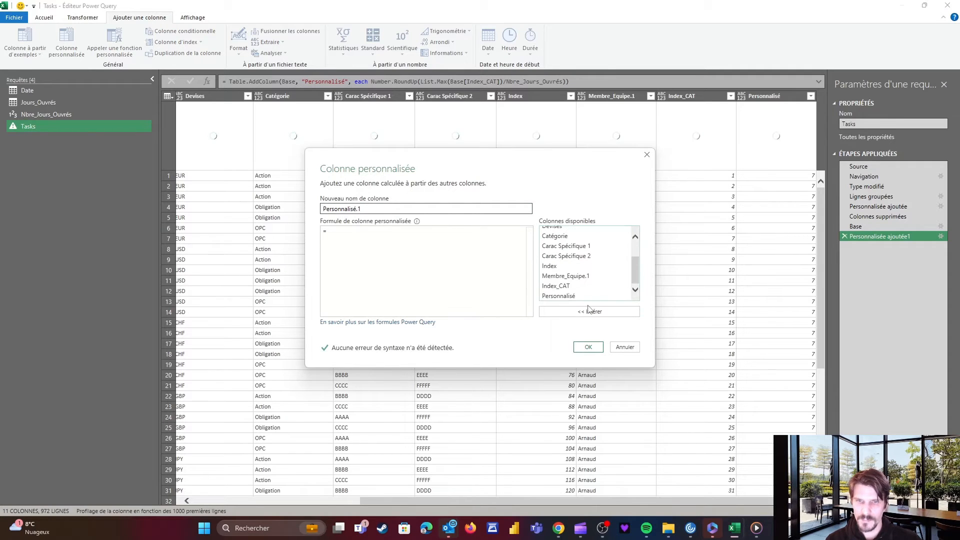
click(625, 347)
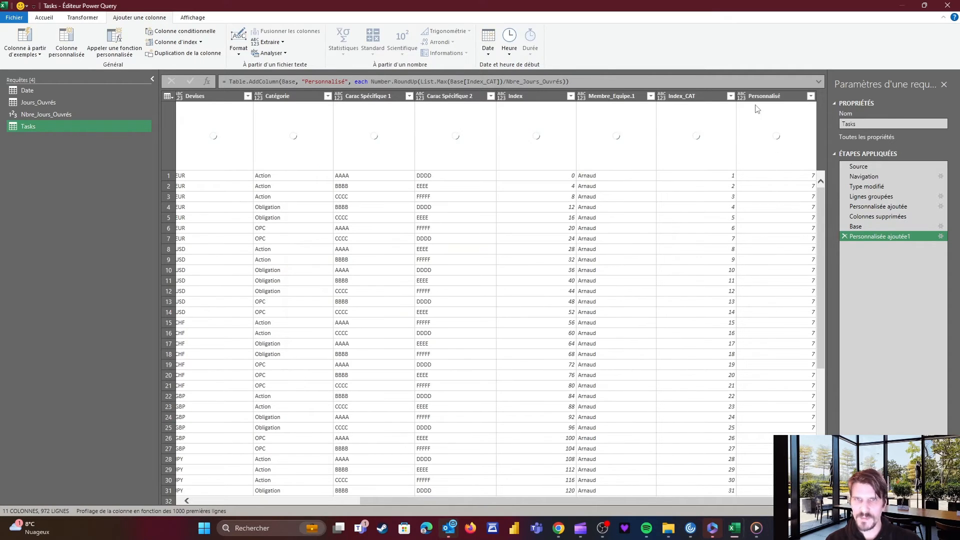
Rename the Personnalisé column as Tache_A_Faire within the Table.AddColumn formula of the Personnalisée ajoutée1 step
click(819, 81)
key(ctrl+shift+equal)
key(ctrl+shift+equal)
key(ctrl+shift+equal)
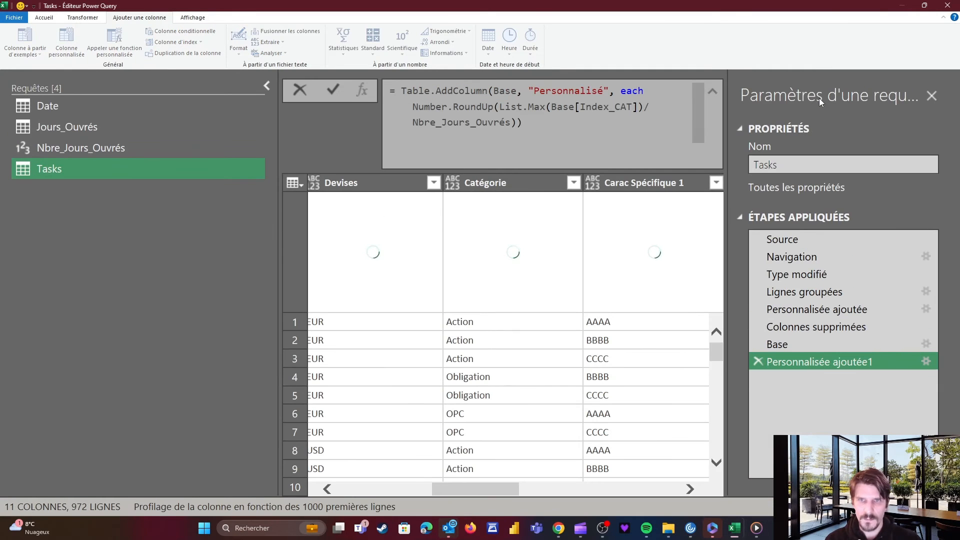
drag(603, 91, 534, 90)
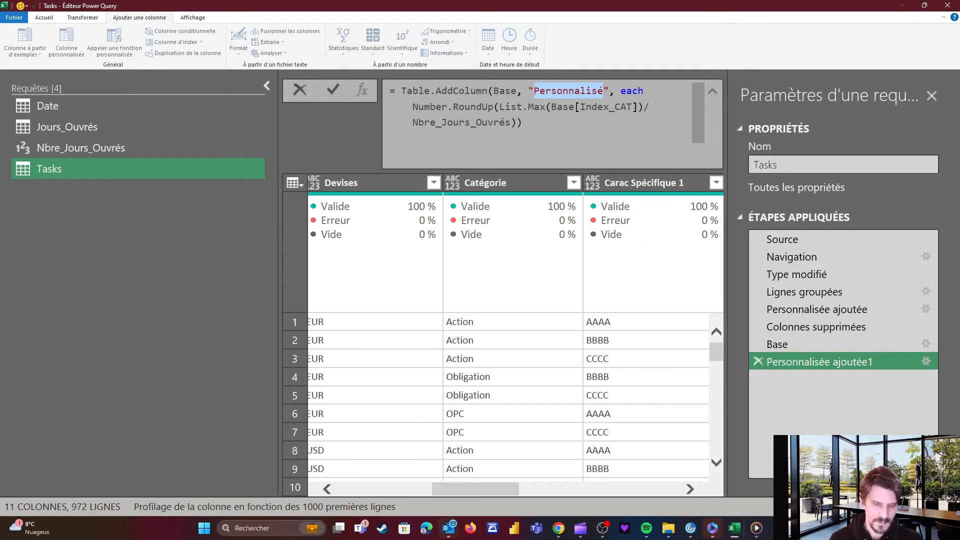
text(Tache_)
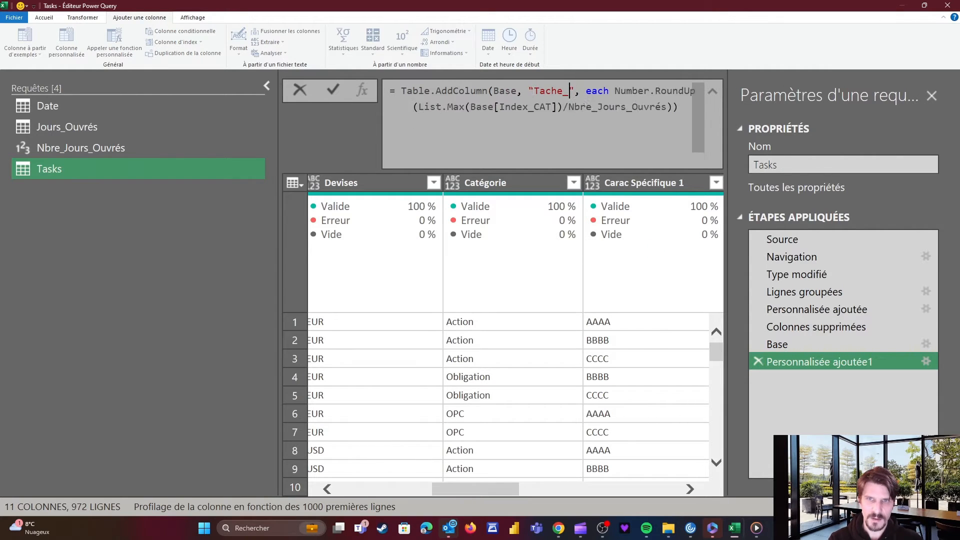
text(A_)
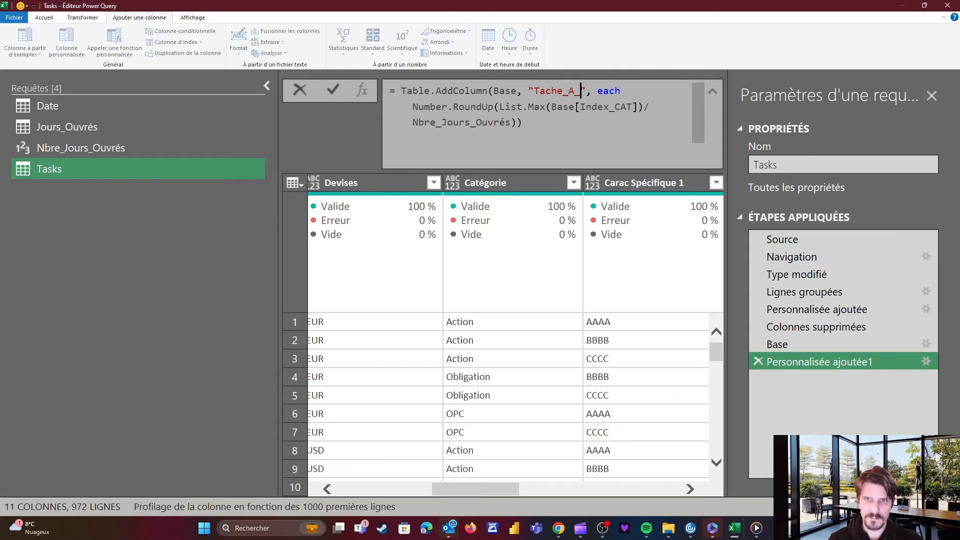
text(Faire)
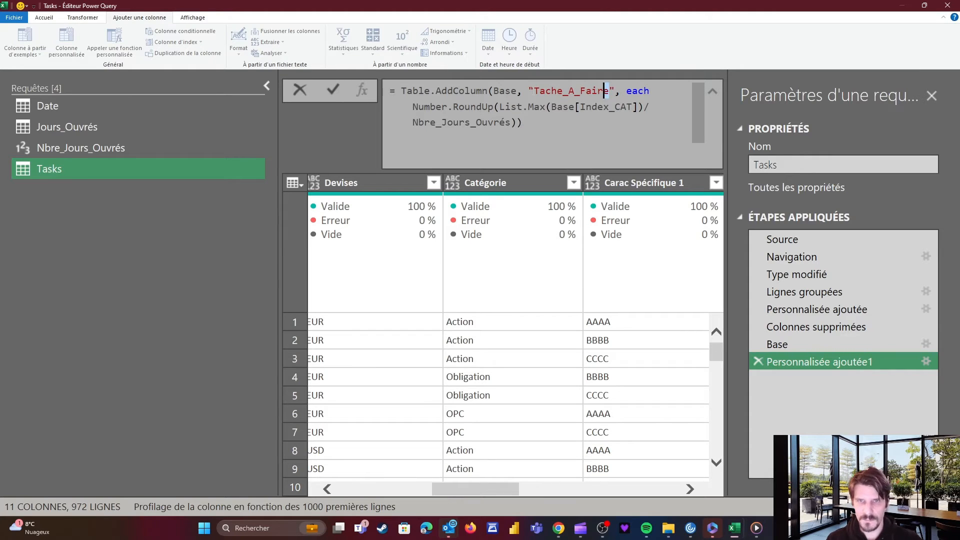
drag(605, 91, 535, 90)
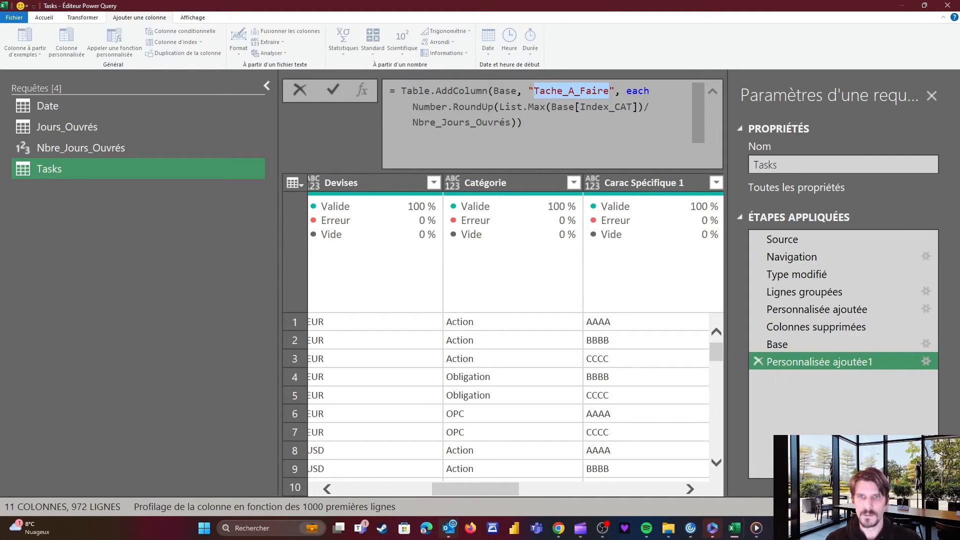
key(Return)
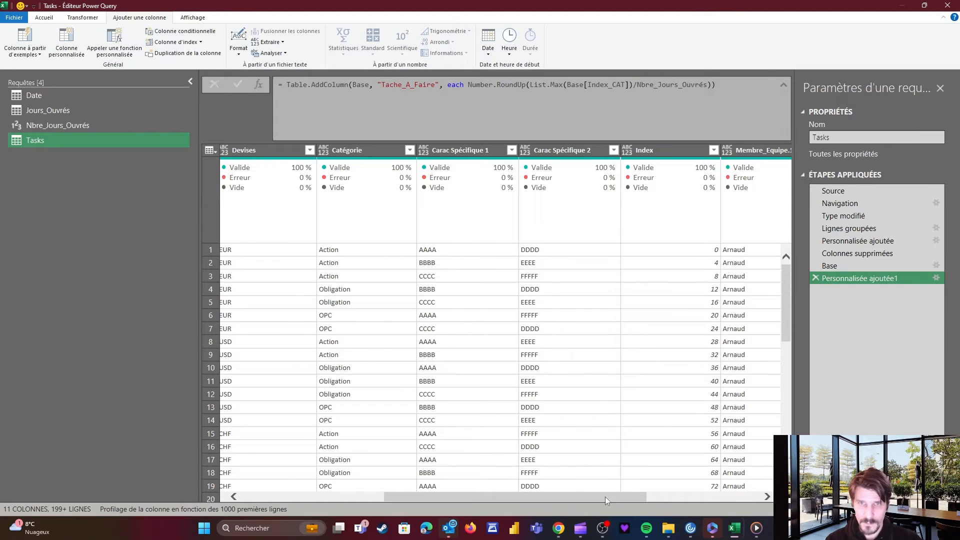
drag(605, 497, 720, 497)
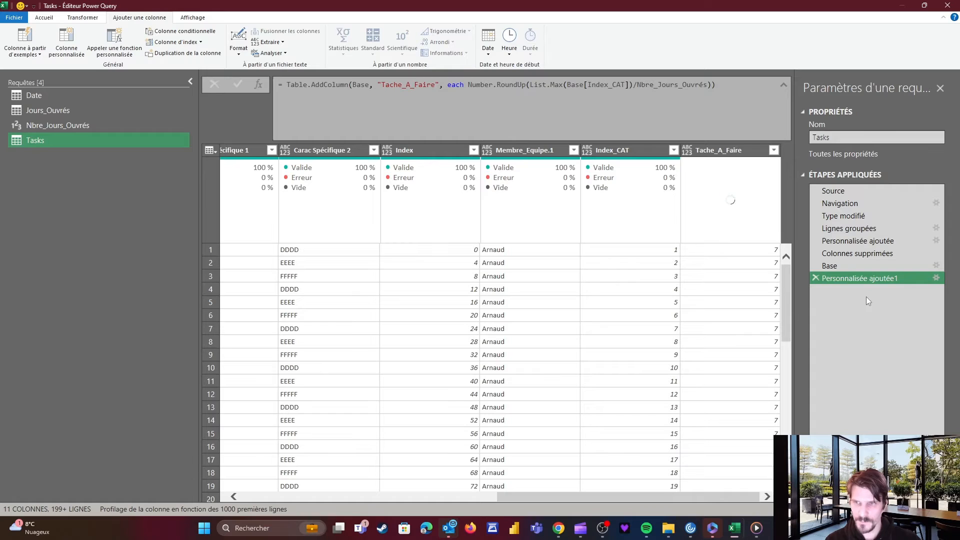
Rename the applied step Personnalisée ajoutée1 as Capacité
right_click(850, 276)
click(734, 254)
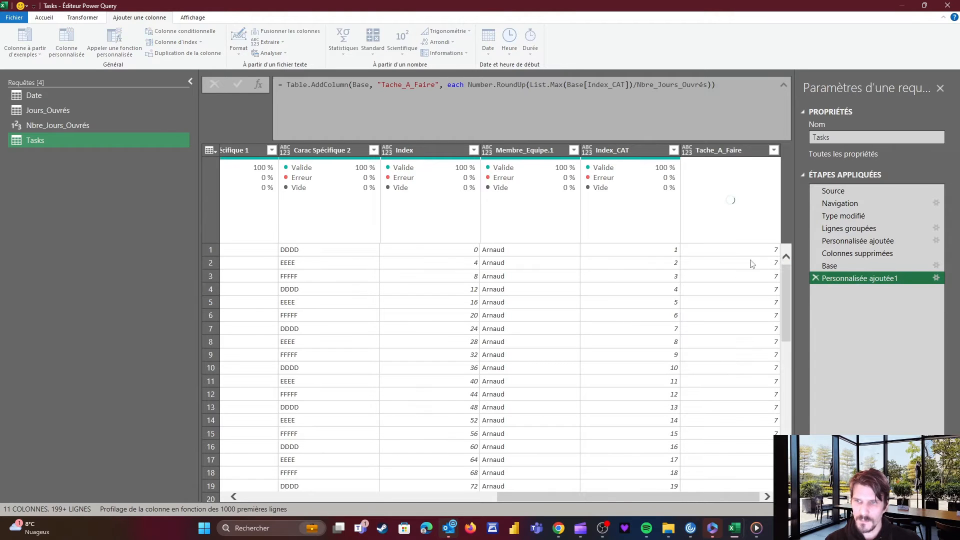
text(Tach)
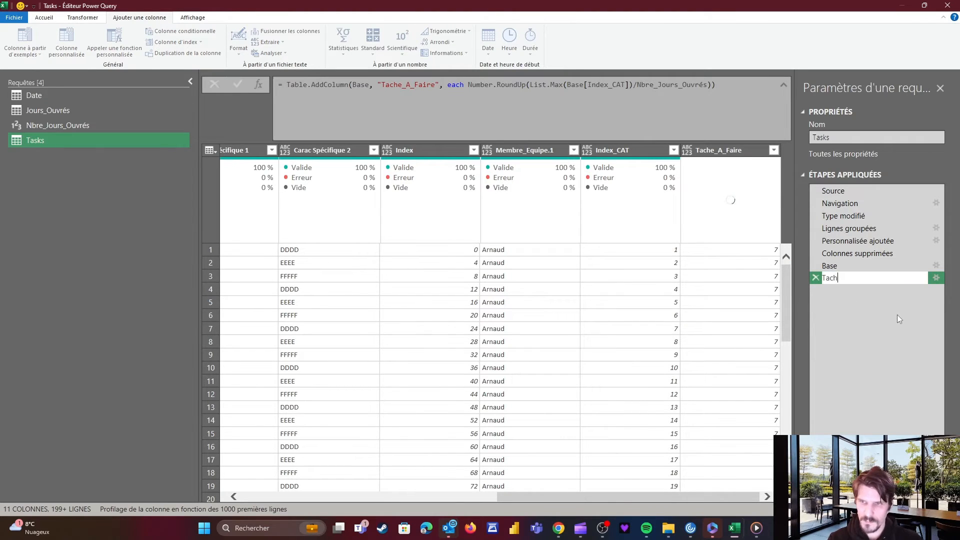
key(BackSpace)
key(BackSpace)
key(BackSpace)
key(BackSpace)
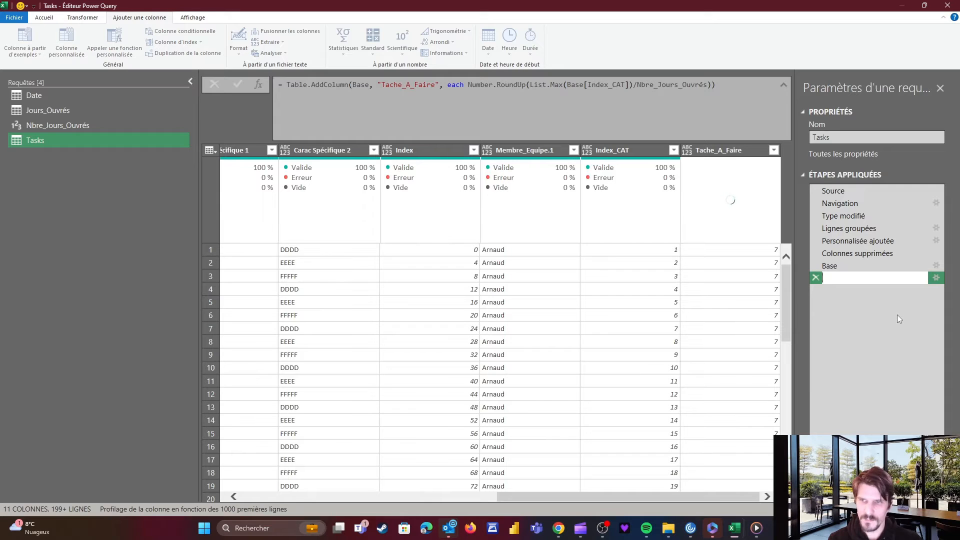
text(Be)
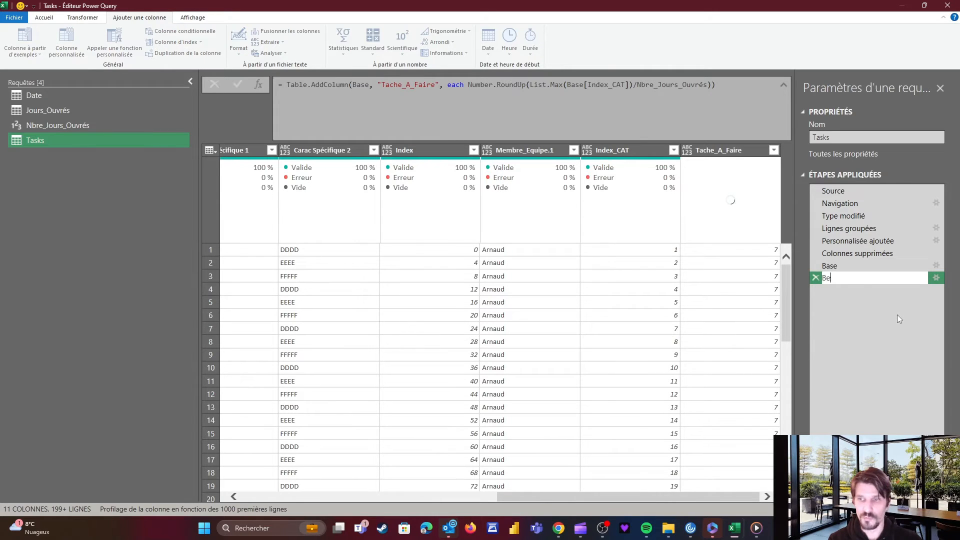
key(BackSpace)
key(BackSpace)
text(Cap)
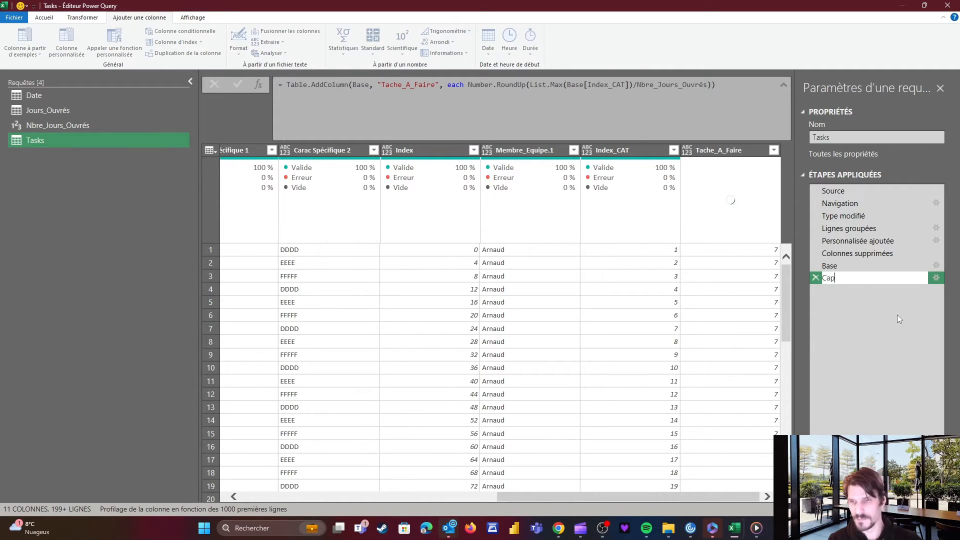
text(acité)
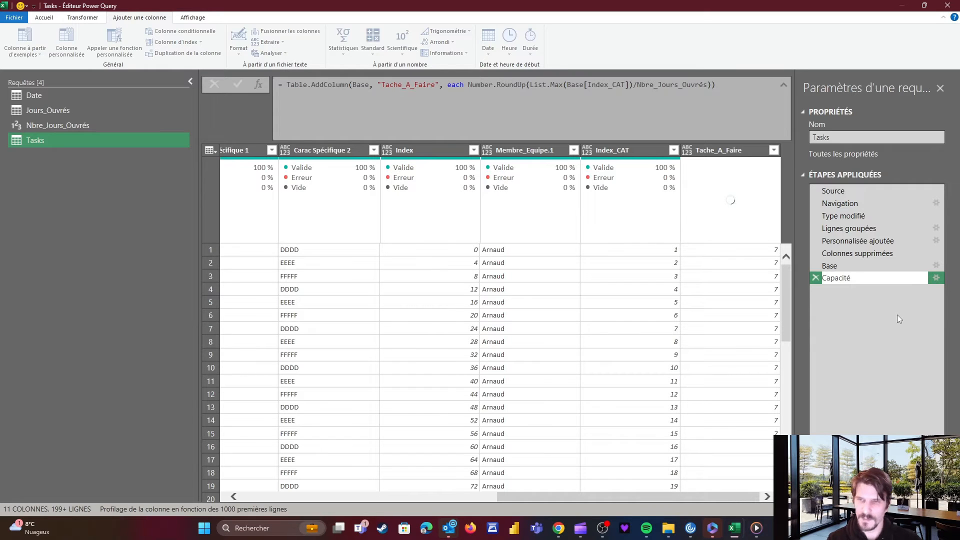
key(Return)
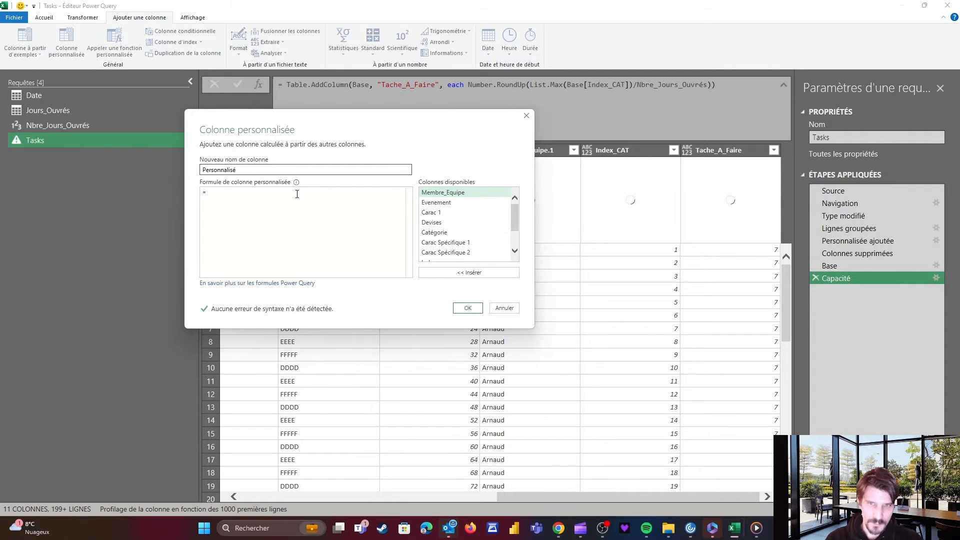
Enter [Index_CAT]/[Tache_A_Faire] as the formula of a new custom column in the Tasks query
scroll(440, 235, down, 3)
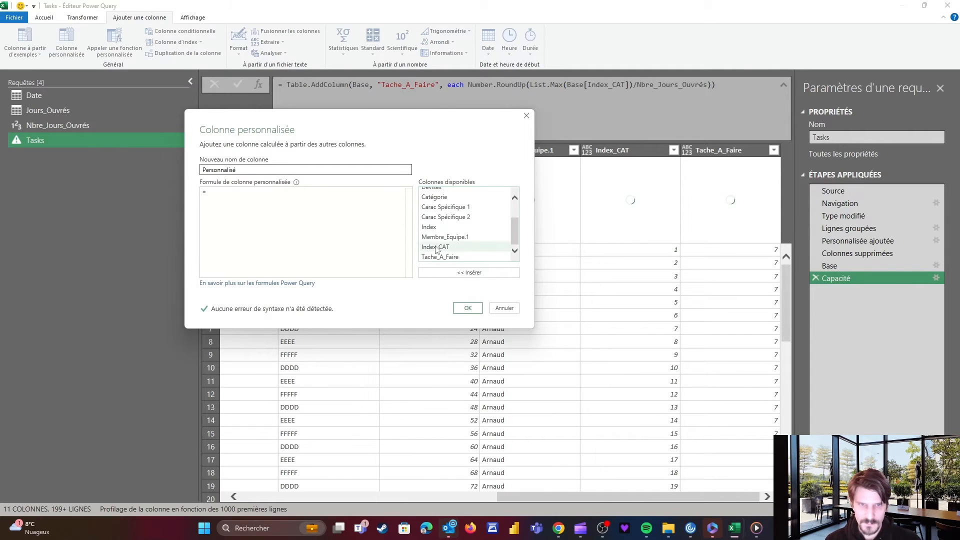
double_click(436, 247)
text(/)
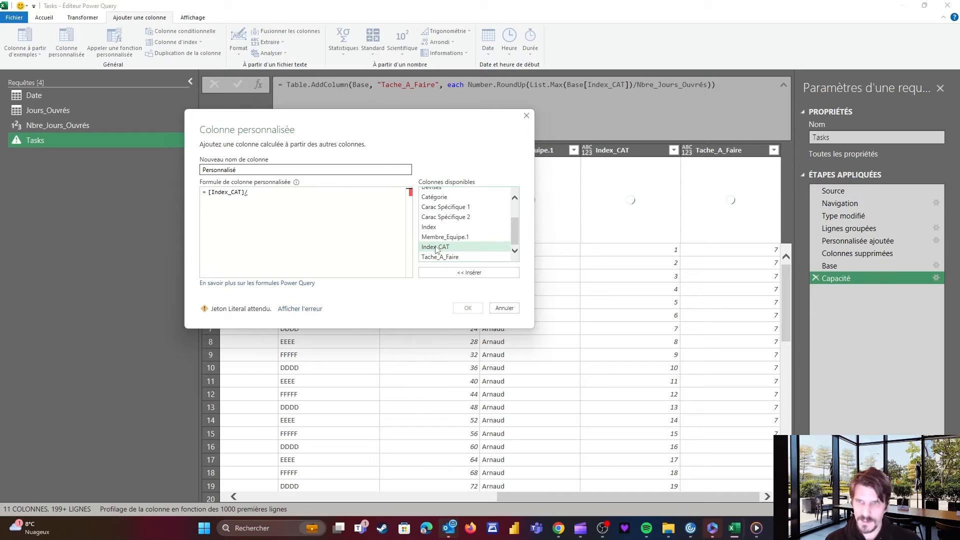
double_click(436, 257)
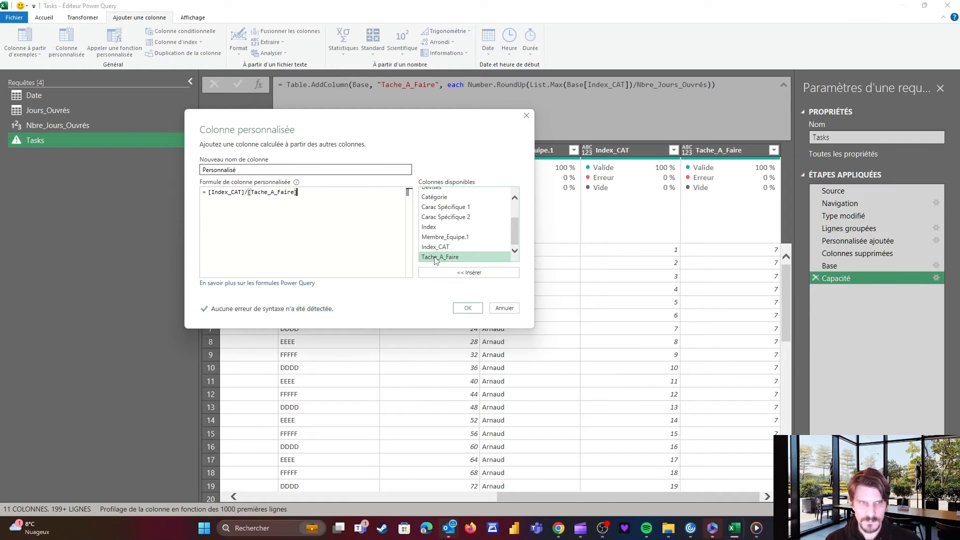
Wrap the custom column formula in Number.RoundUp so it reads Number.RoundUp([Index_CAT]/[Tache_A_Faire]), and create the column
click(209, 193)
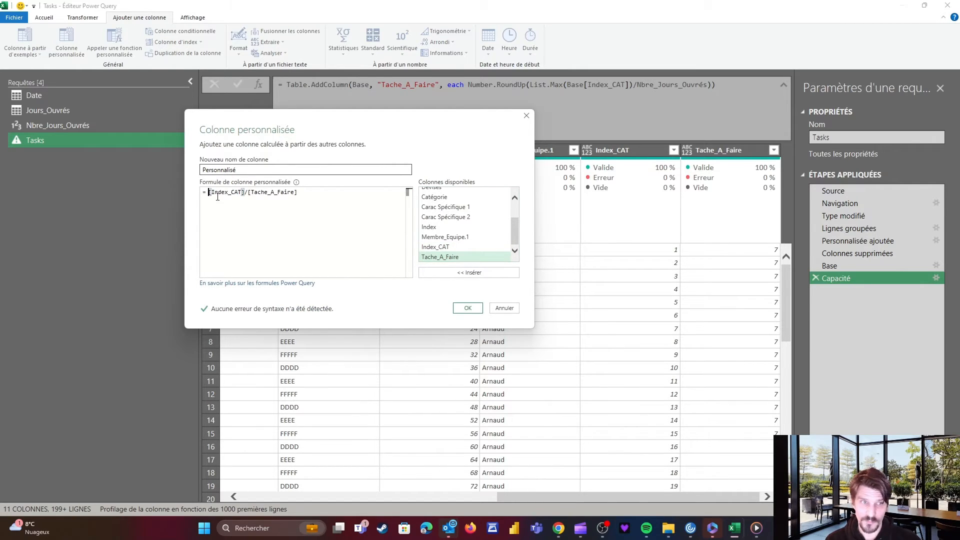
text(Nulbe)
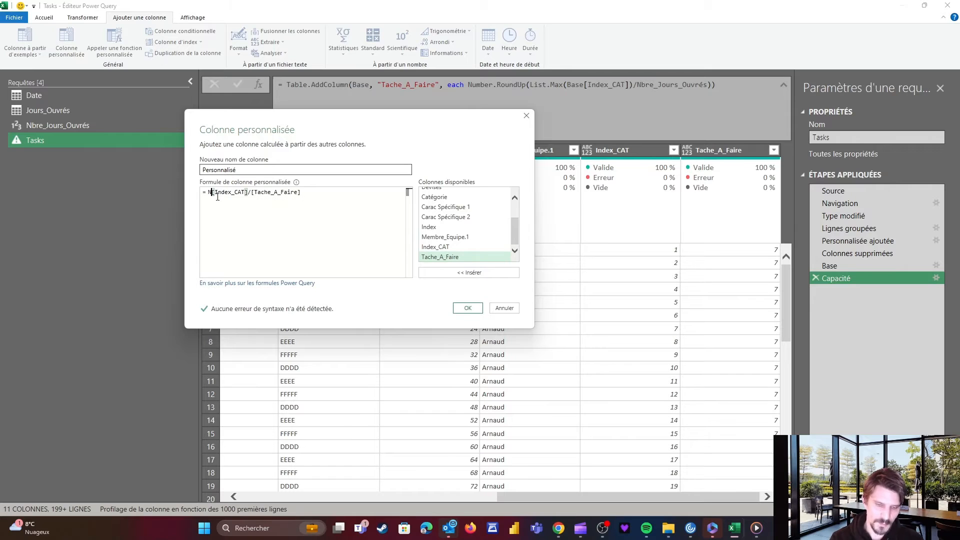
key(BackSpace)
key(BackSpace)
key(BackSpace)
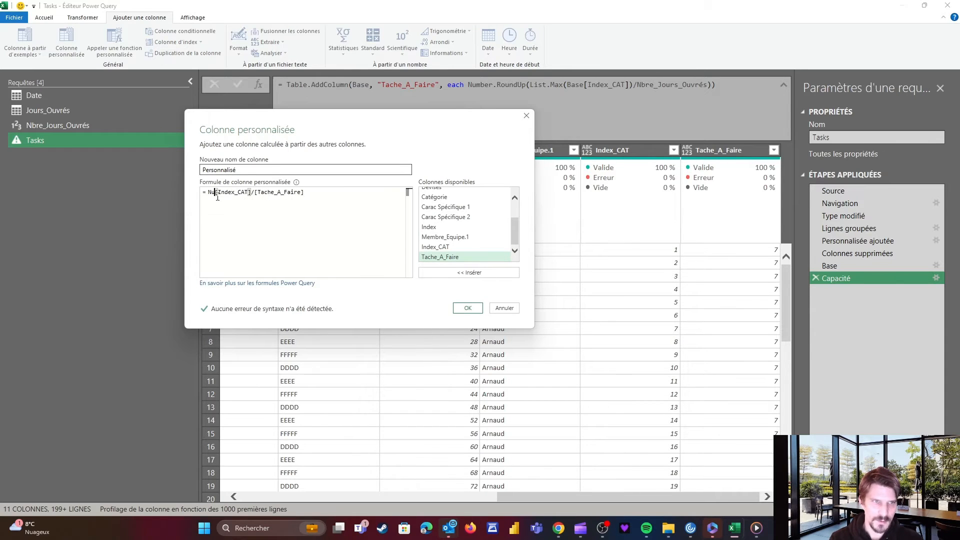
text(mber)
text(.Round)
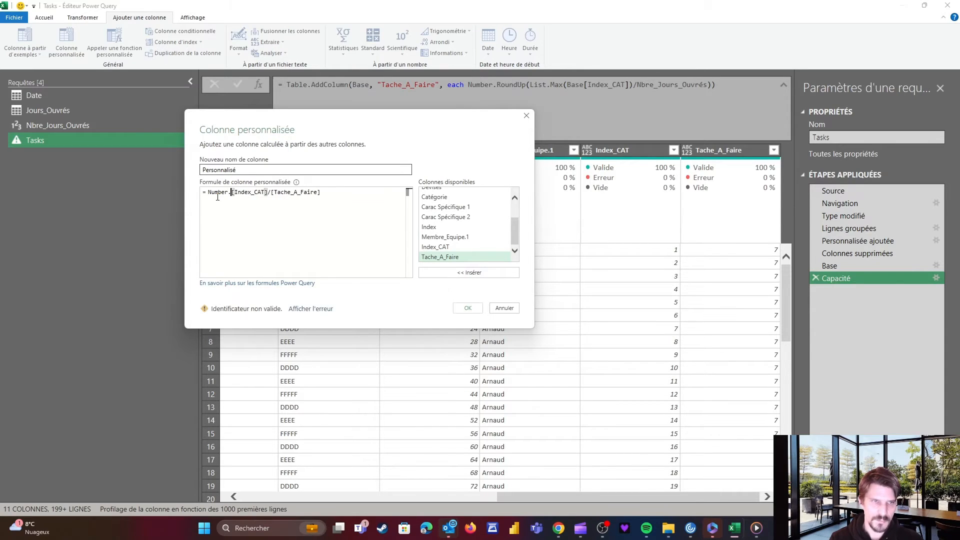
text(Up()
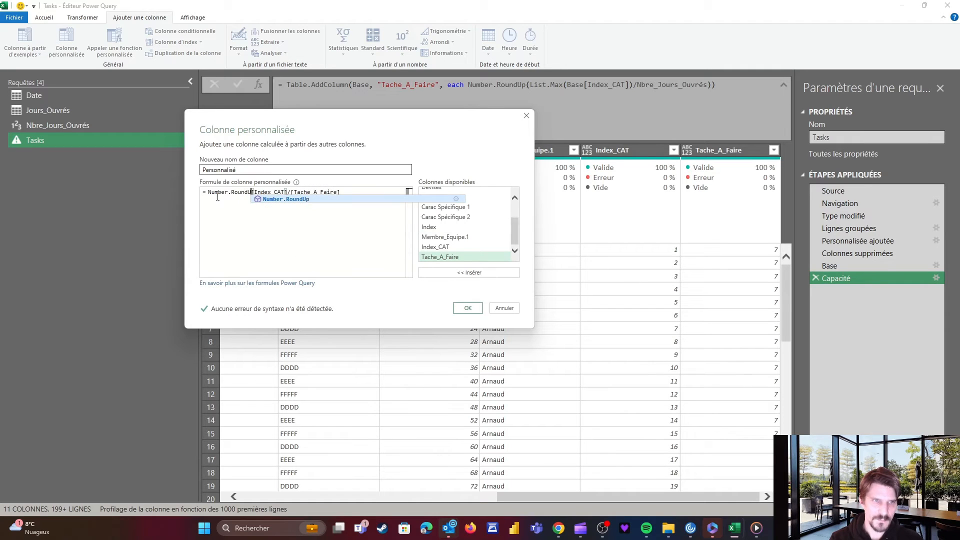
key(End)
text())
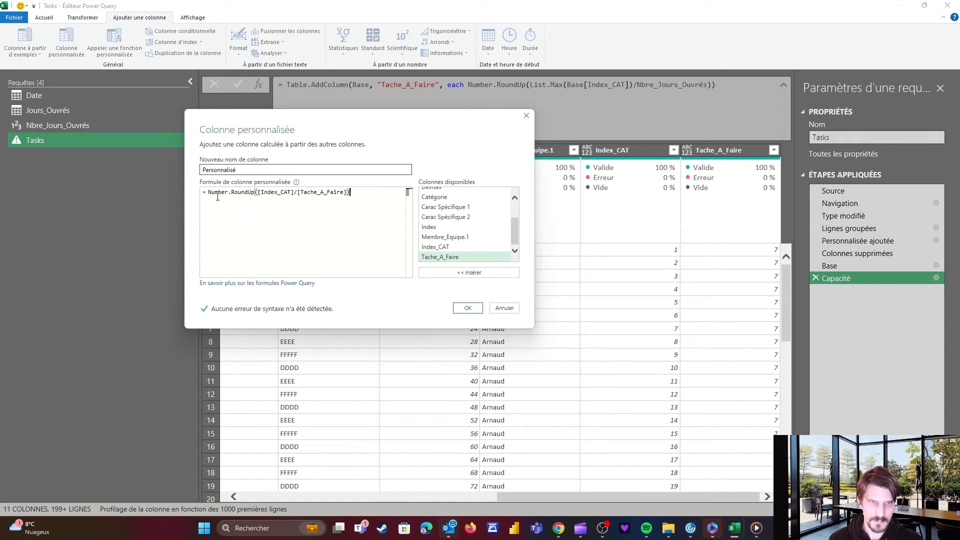
click(470, 307)
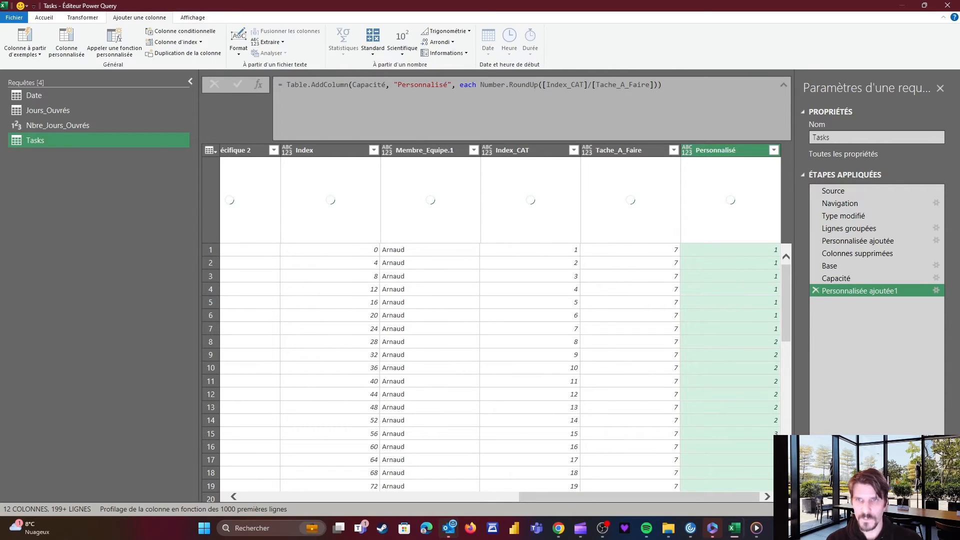
Subtract 1 from the Number.RoundUp result in the Table.AddColumn formula of the Personnalisée ajoutée1 step
click(658, 85)
text(-1)
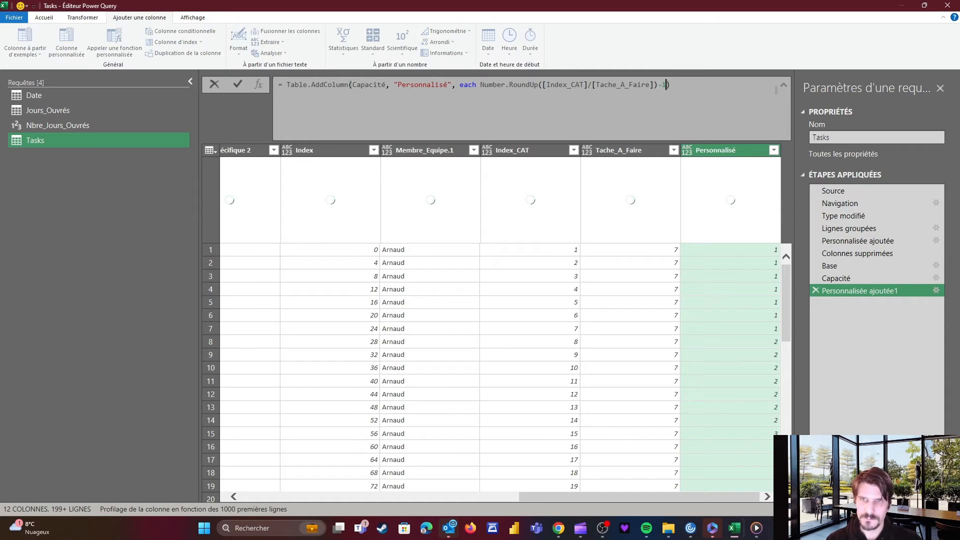
key(Return)
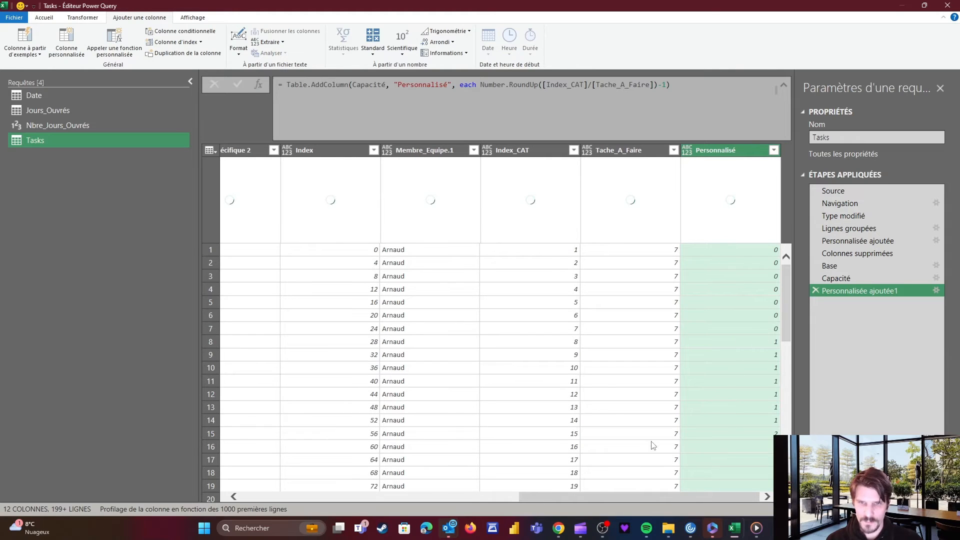
Examine the Index and Index_CAT columns in the Base step, and return to the last column of the Personnalisée ajoutée1 step
drag(656, 497, 603, 492)
click(455, 161)
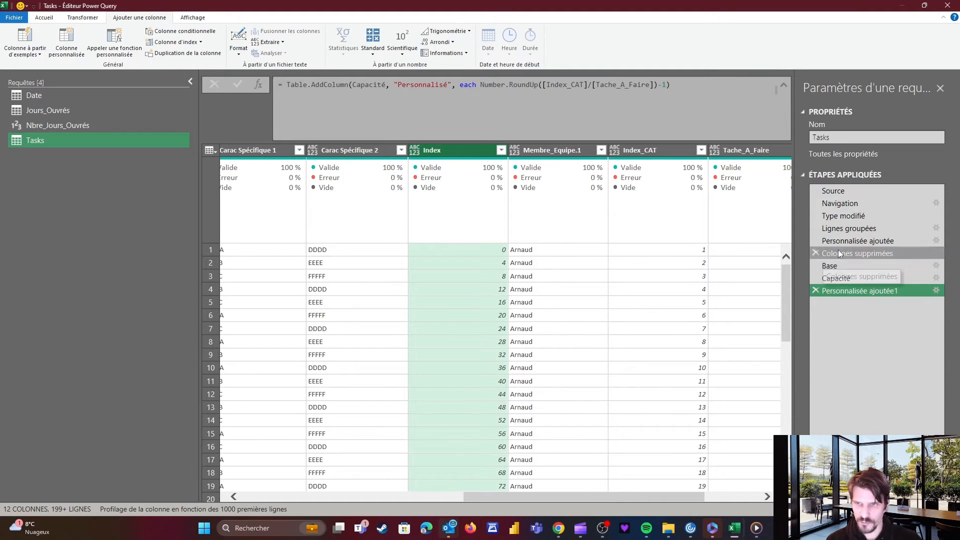
click(838, 265)
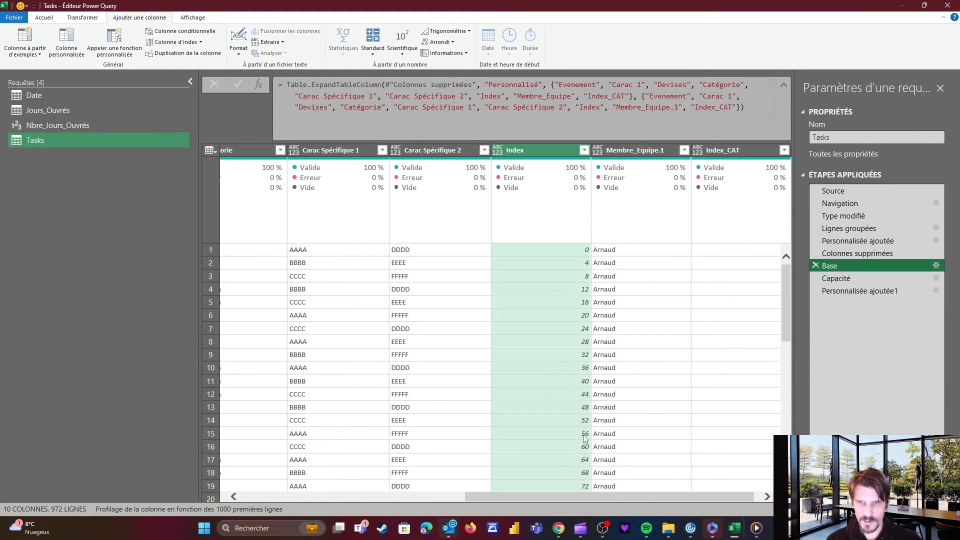
click(610, 488)
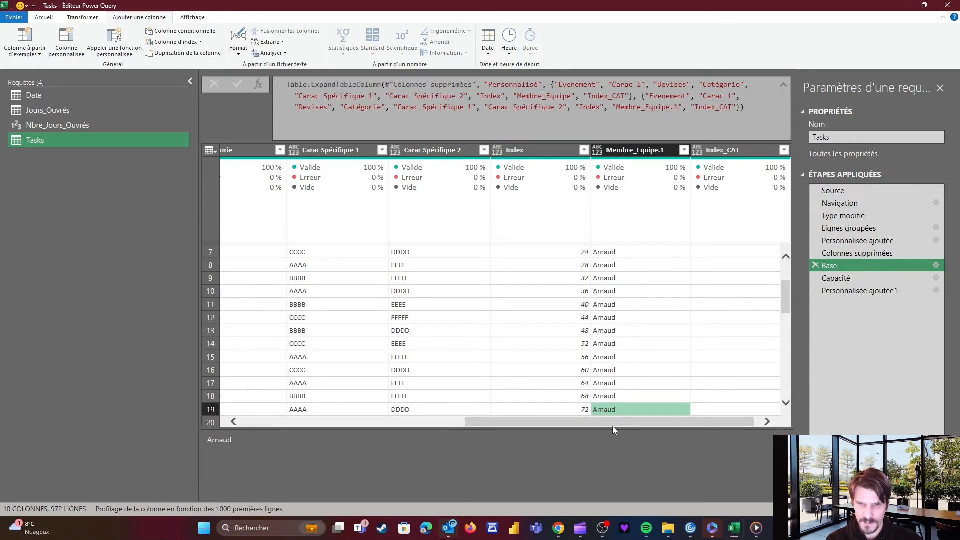
drag(613, 426, 676, 422)
scroll(570, 255, up, 2)
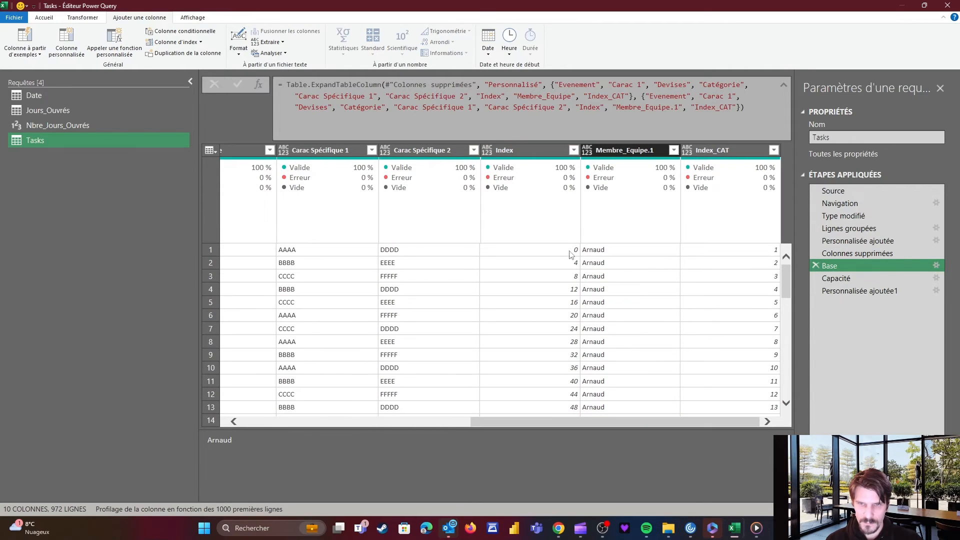
click(845, 291)
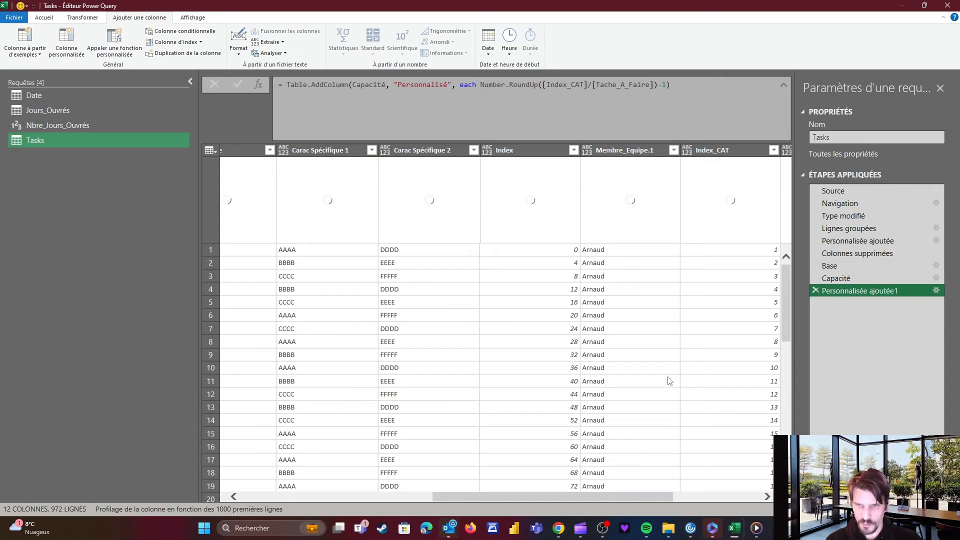
drag(611, 498, 699, 498)
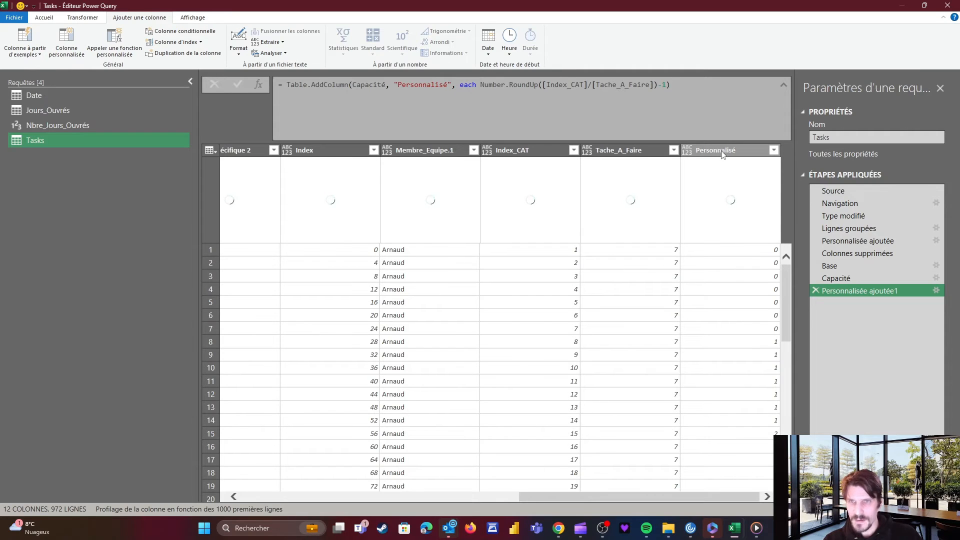
Rename the Personnalisé column as Reference_Jours within the Table.AddColumn formula of the Personnalisée ajoutée1 step
double_click(396, 84)
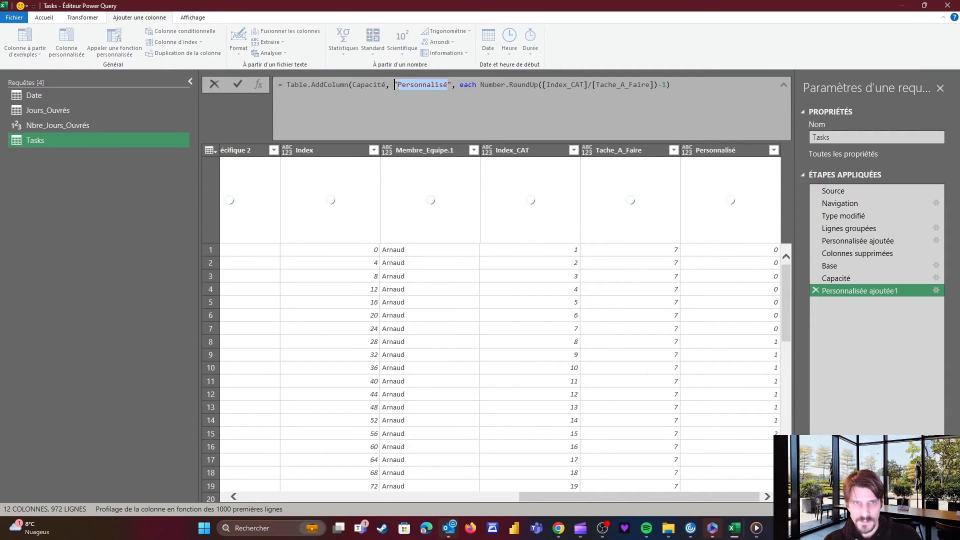
text(Reference_)
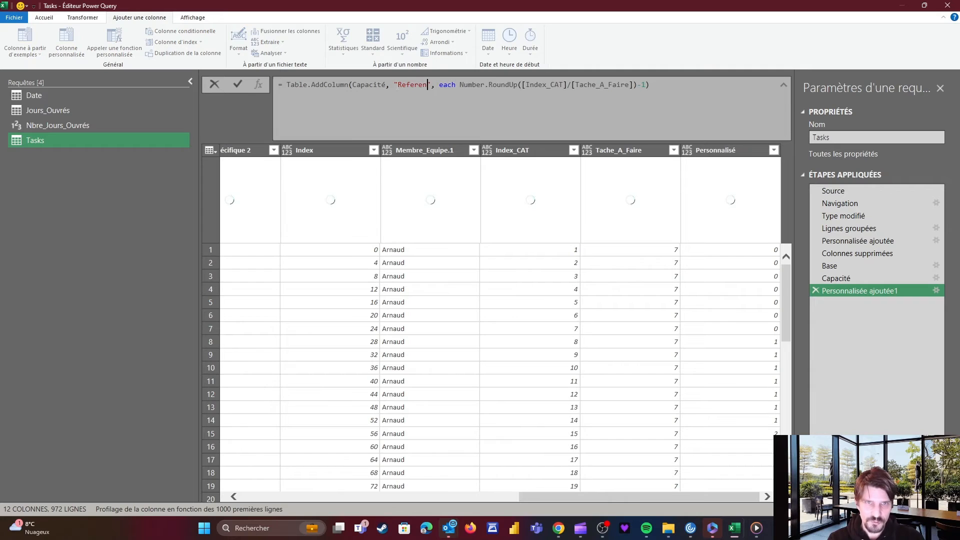
text(Jour)
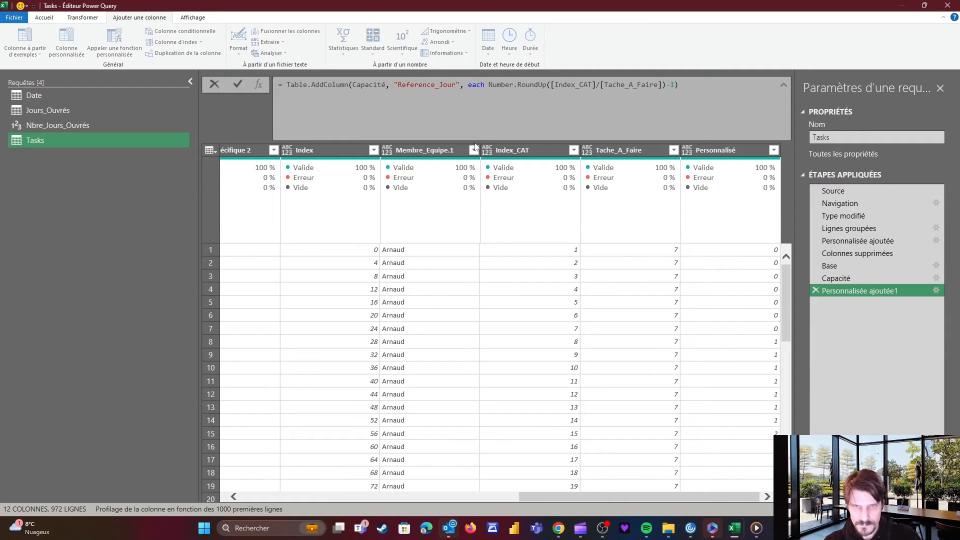
text(s)
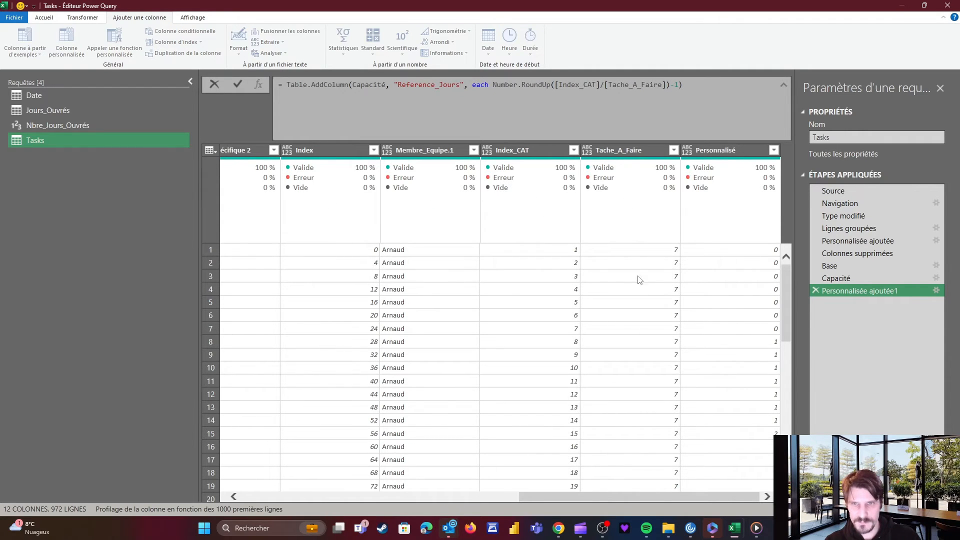
key(Return)
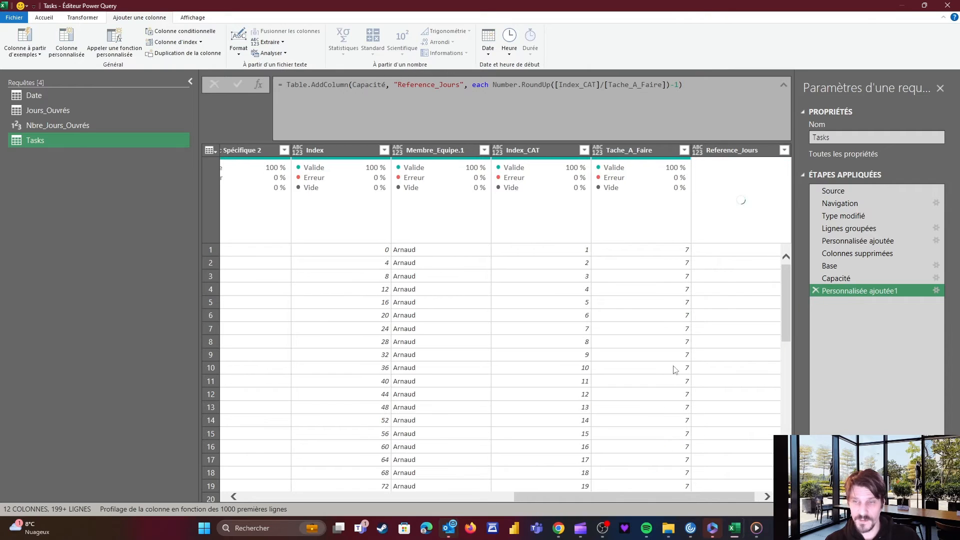
Enter Jours_Ouvrés[{[Reference_Jours]}] as the formula of a new custom column in the Tasks query
drag(645, 498, 698, 470)
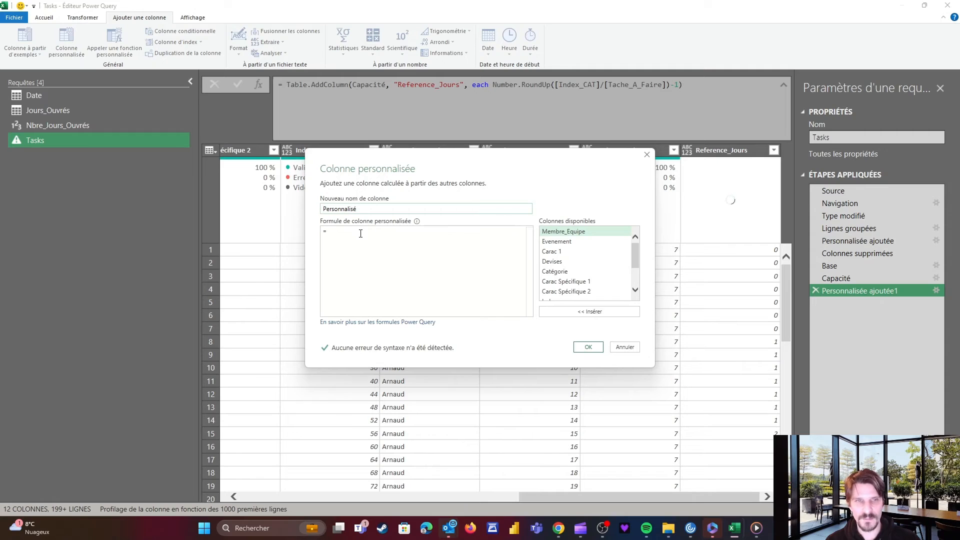
scroll(587, 254, down, 3)
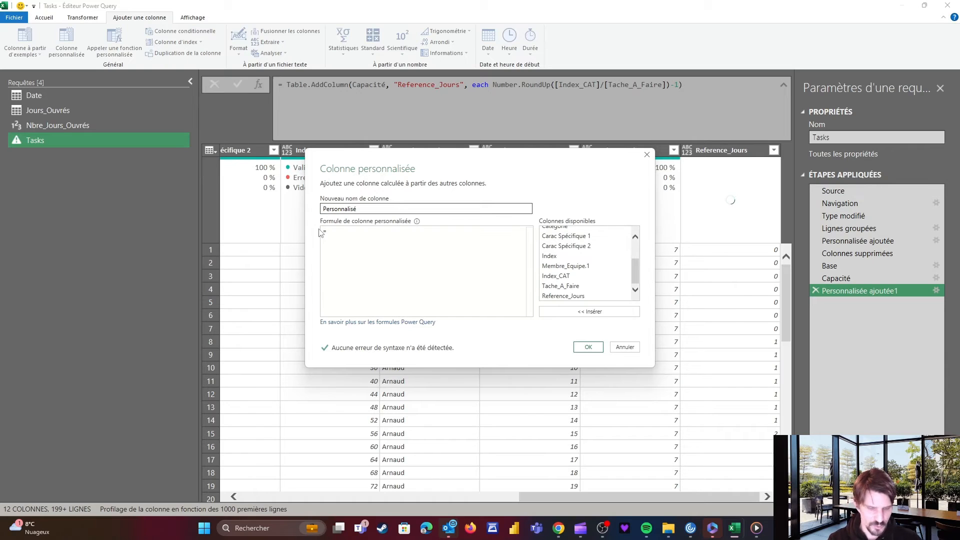
text(Jours)
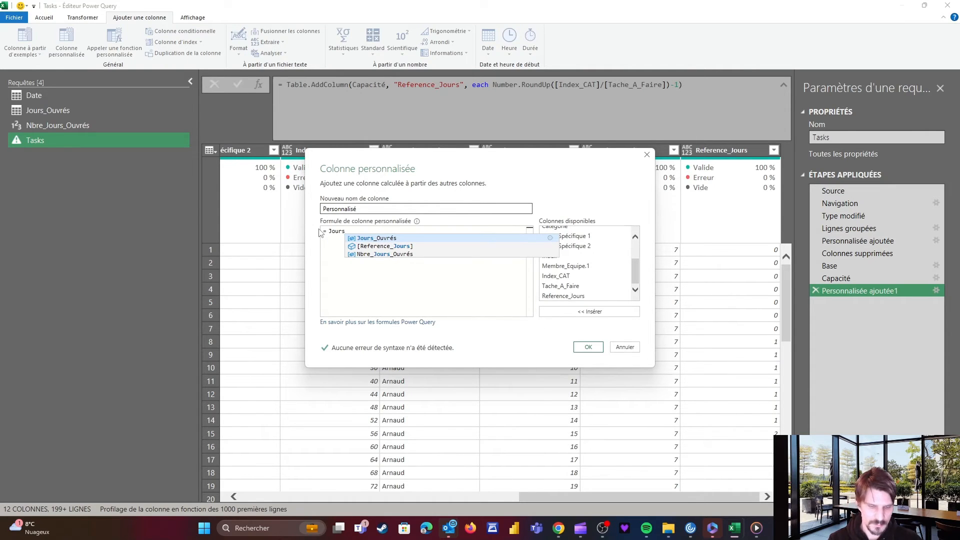
text(_Our)
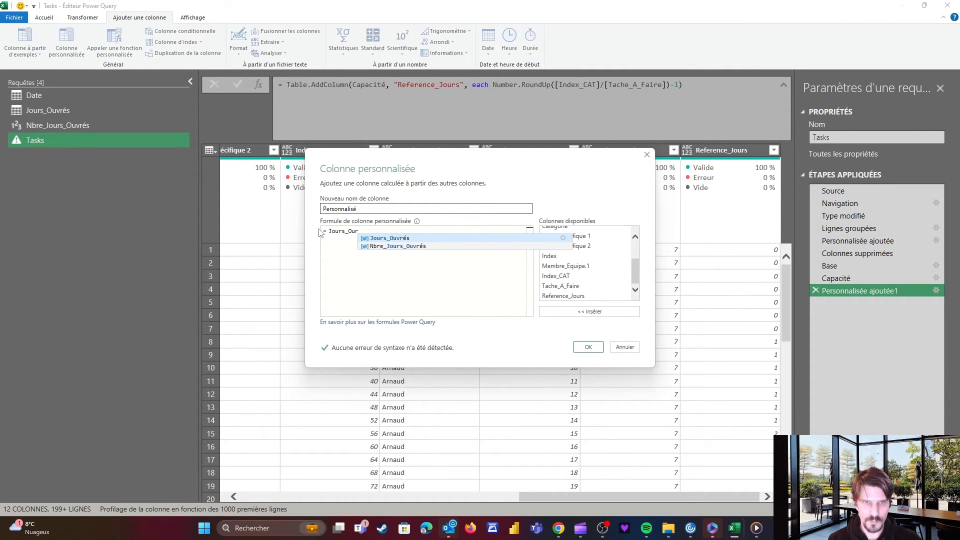
key(Tab)
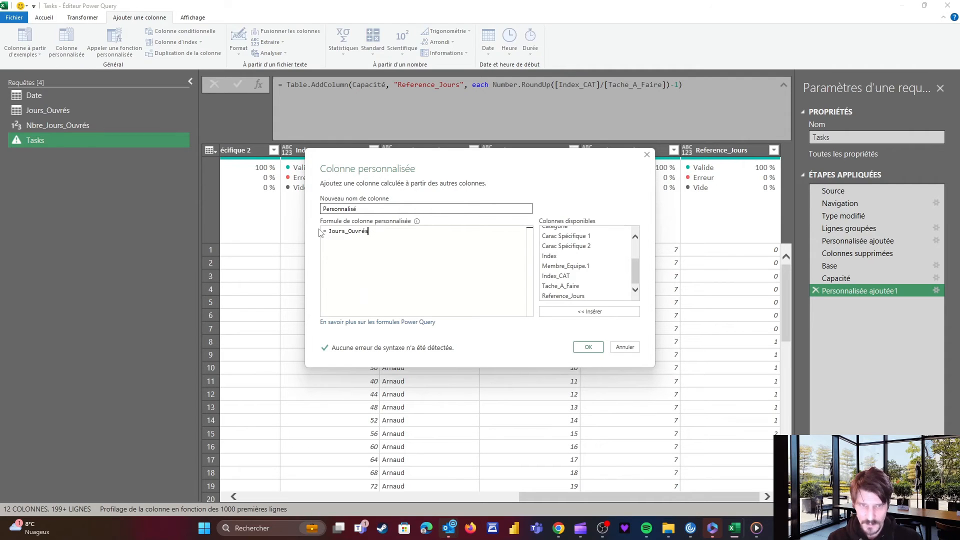
text([)
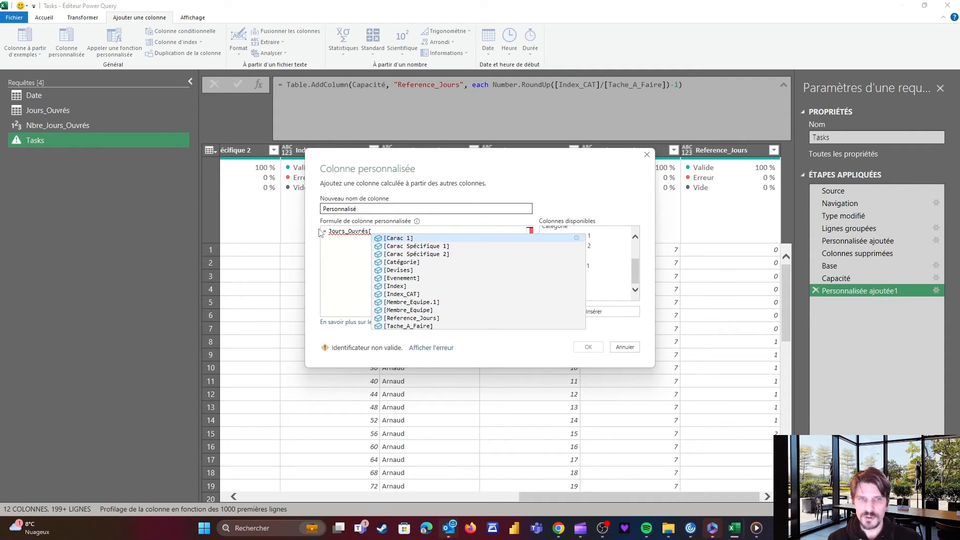
key(Escape)
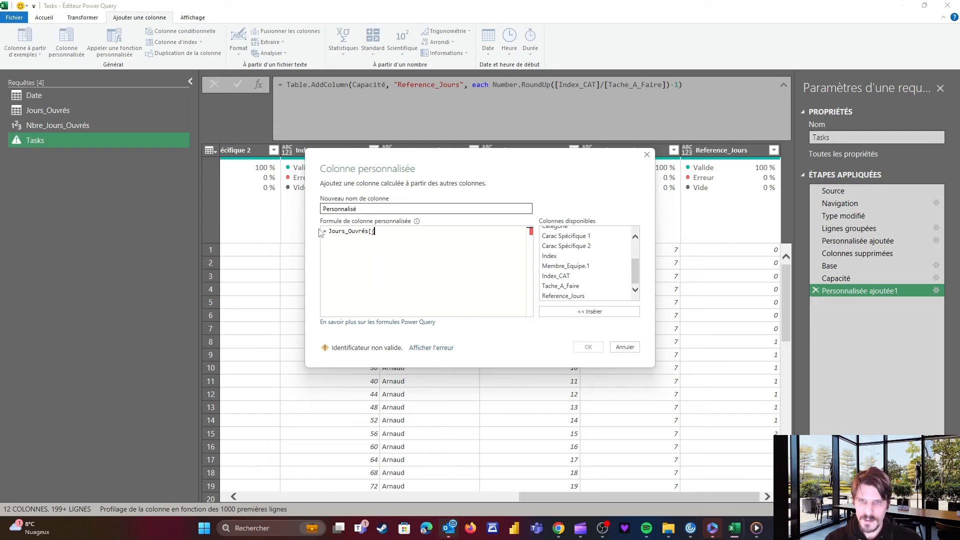
double_click(563, 295)
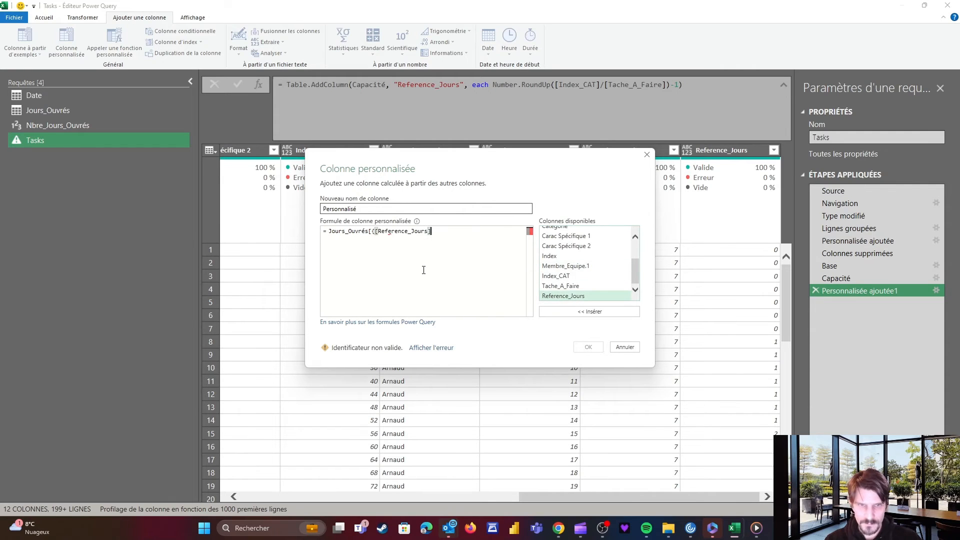
key(Right)
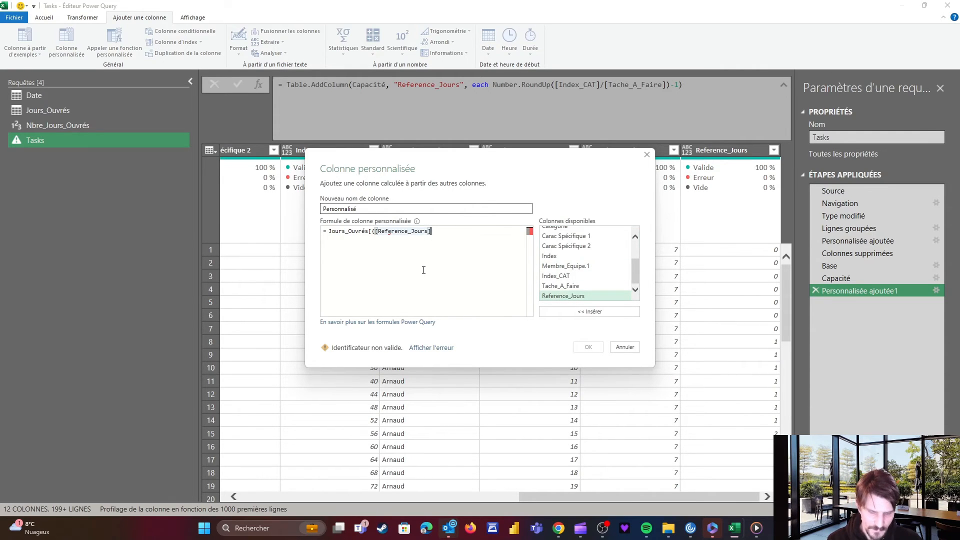
text(})
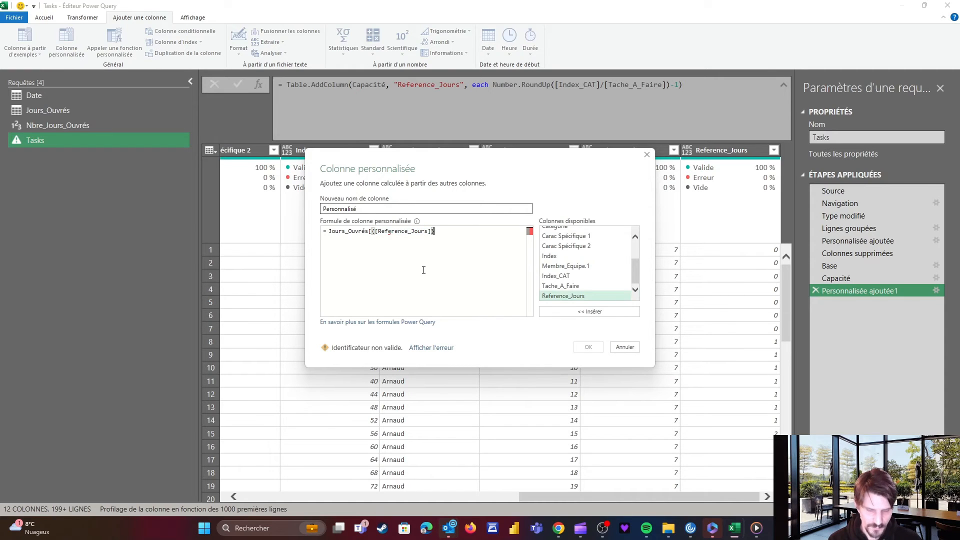
text(])
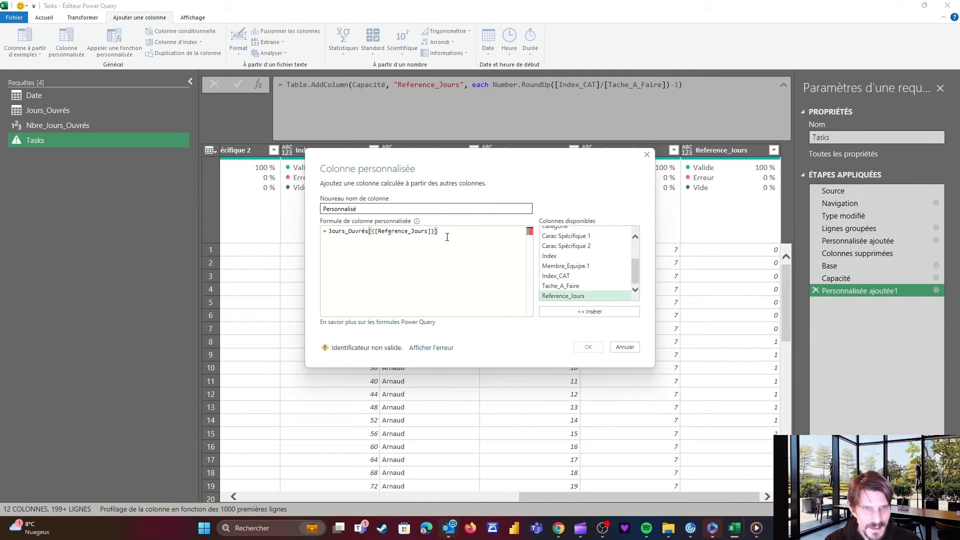
Correct the formula to Jours_Ouvrés{[Reference_Jours]} by removing the outer square brackets, create the column, and preview its first record
key(BackSpace)
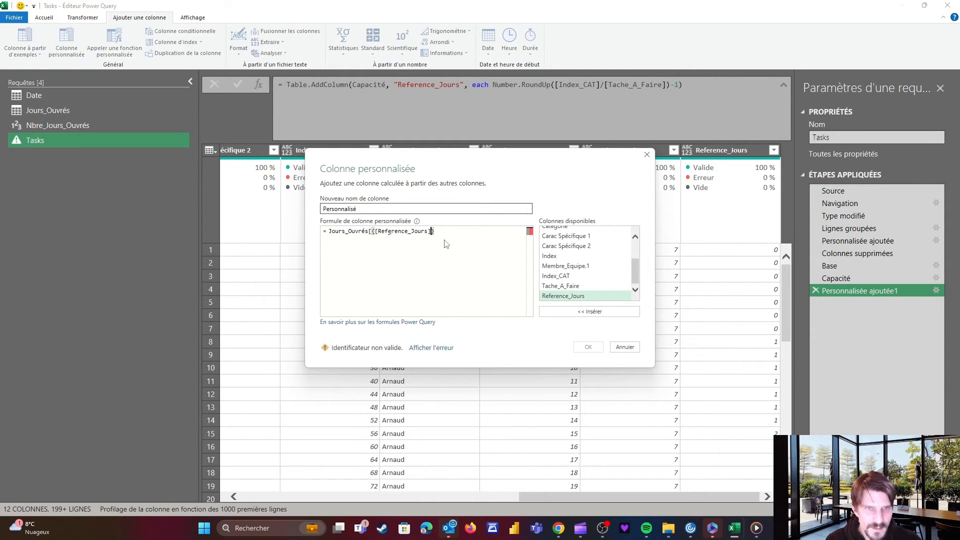
key(Left)
key(Left)
key(Left)
key(Left)
key(Left)
key(Left)
key(Left)
key(Left)
key(Left)
key(Left)
key(Left)
key(Left)
key(Left)
key(Left)
key(Left)
key(Left)
key(Left)
key(Left)
key(BackSpace)
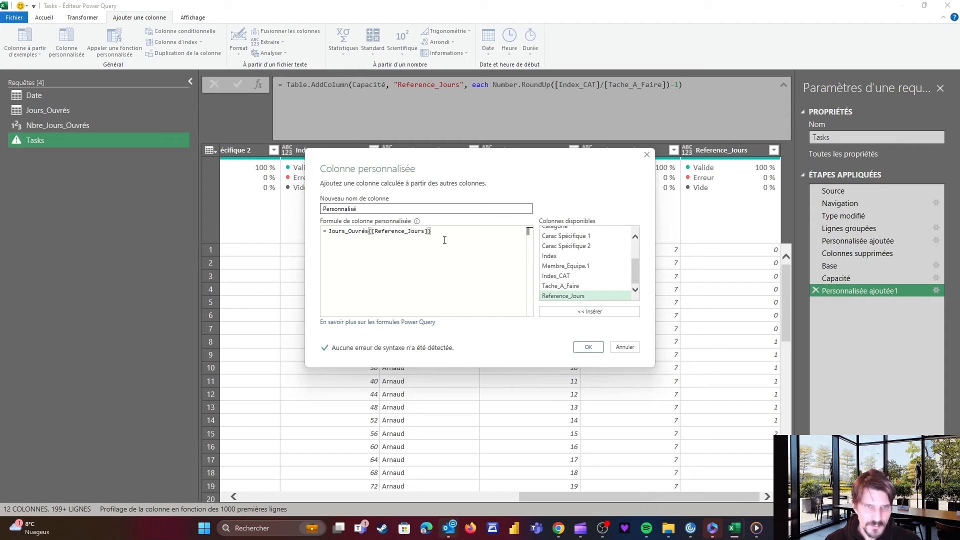
click(590, 345)
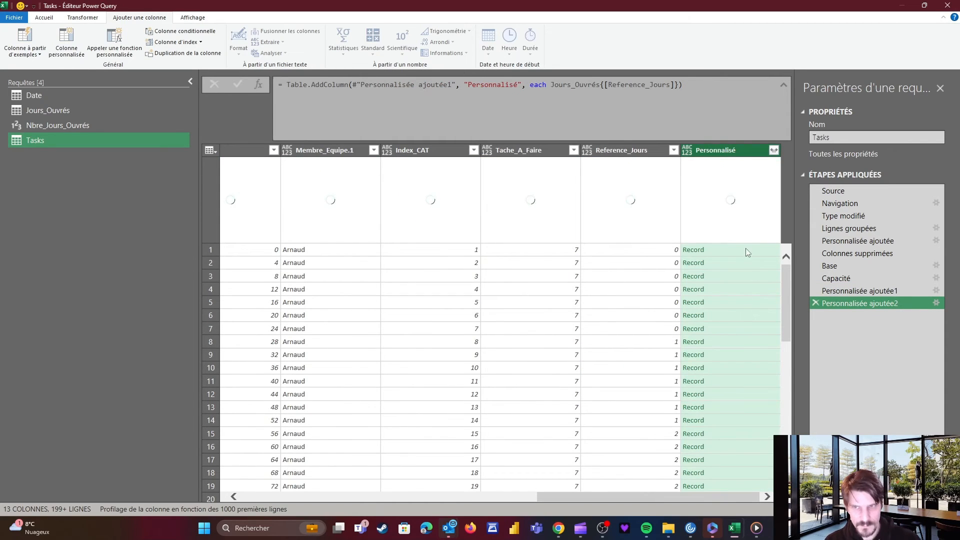
click(746, 250)
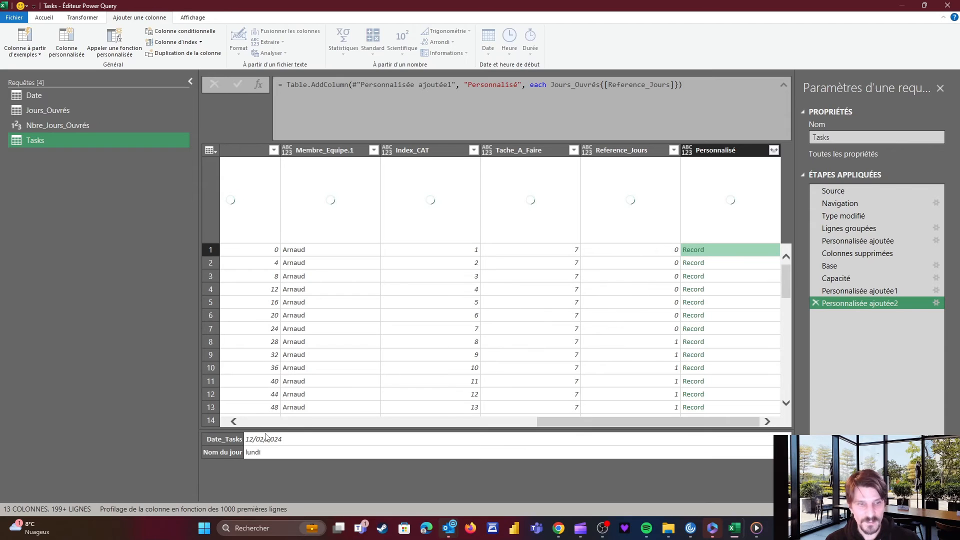
Insert [Date_Tasks] between Jours_Ouvrés and {[Reference_Jours]} in the Table.AddColumn formula of the Personnalisée ajoutée2 step
click(219, 439)
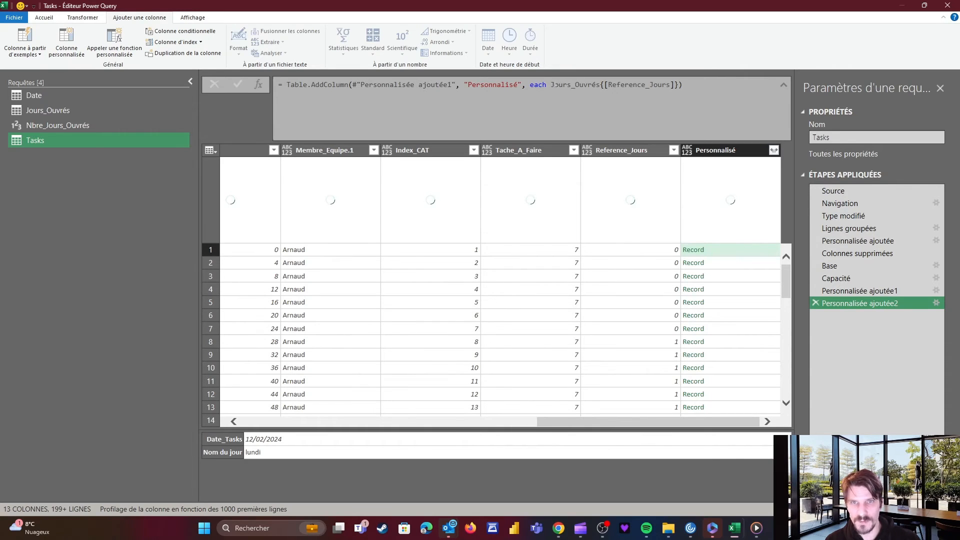
click(601, 85)
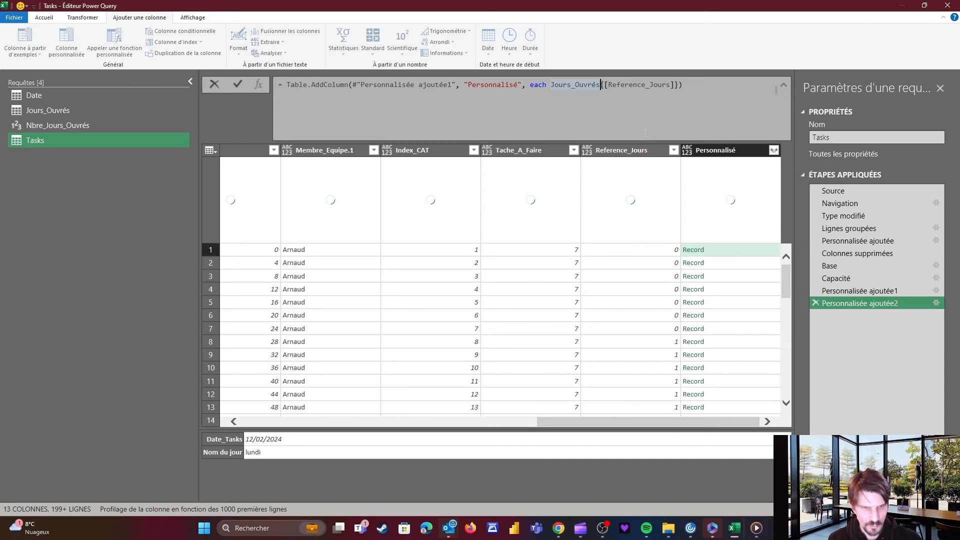
text([D)
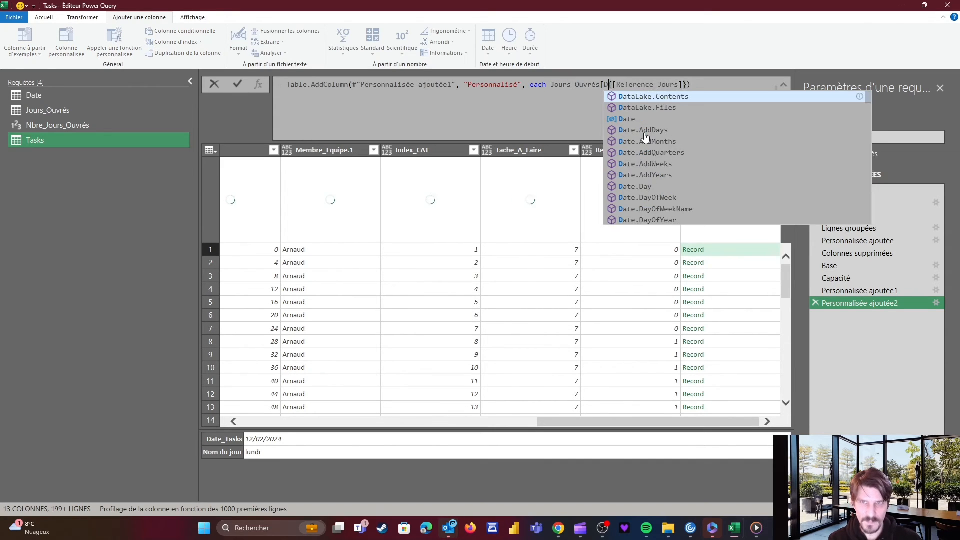
text(ateçTas)
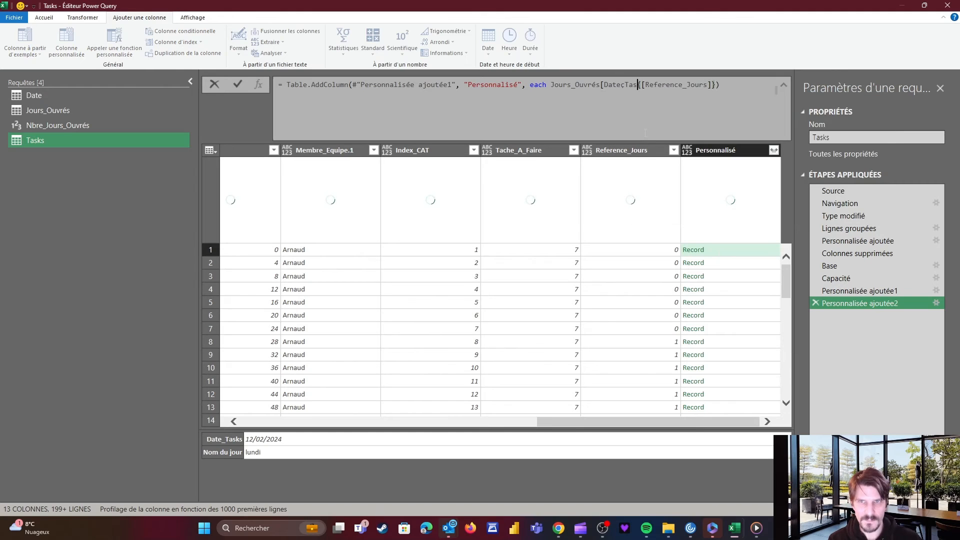
key(BackSpace)
key(BackSpace)
key(BackSpace)
key(BackSpace)
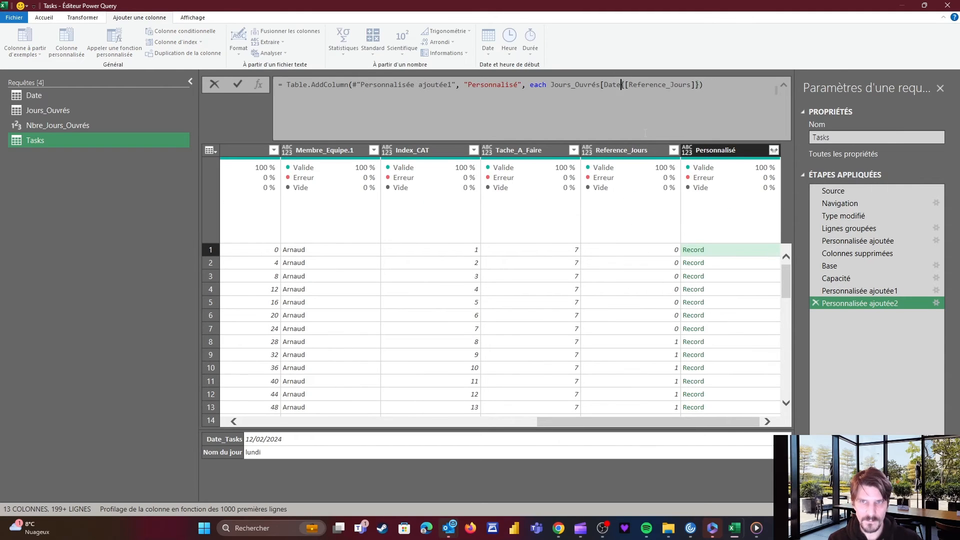
text(9)
key(BackSpace)
text(_T)
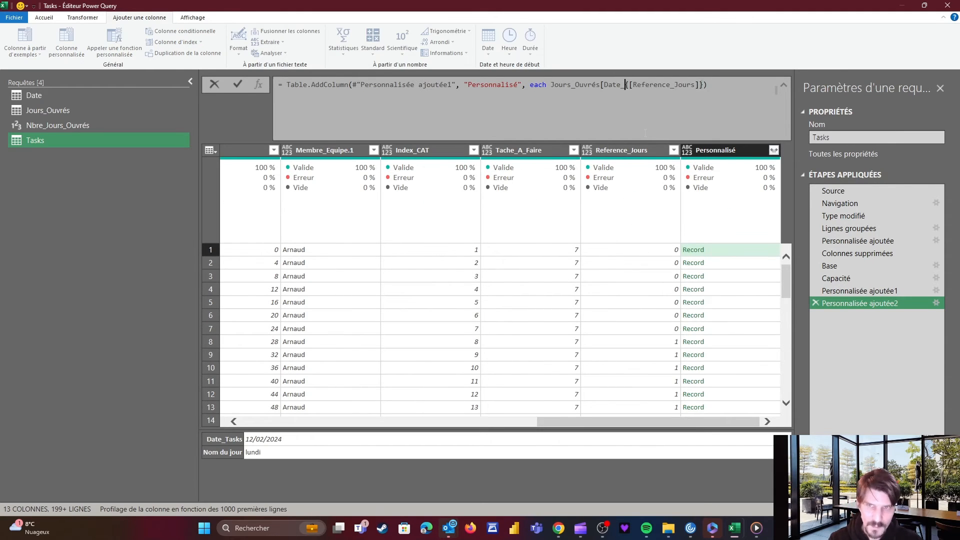
text(asks)
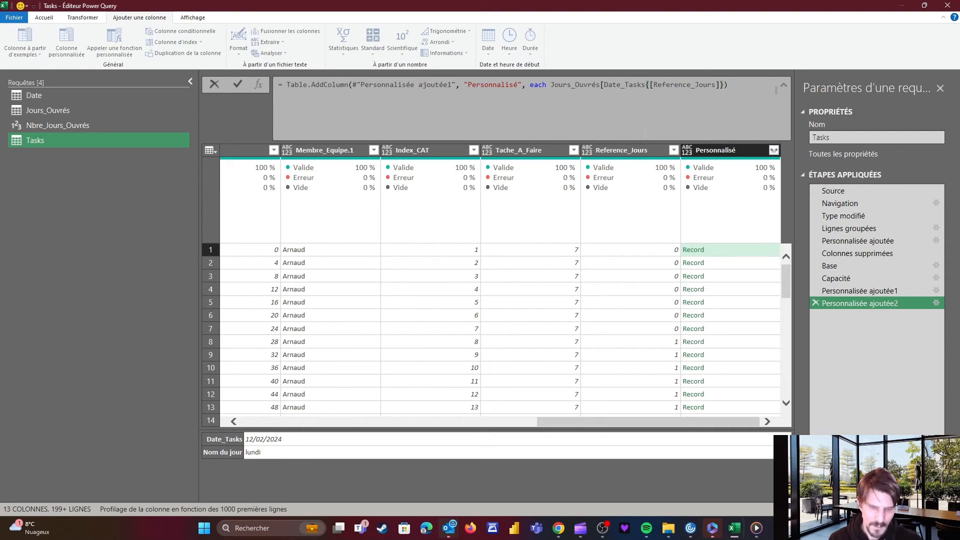
text(])
key(Return)
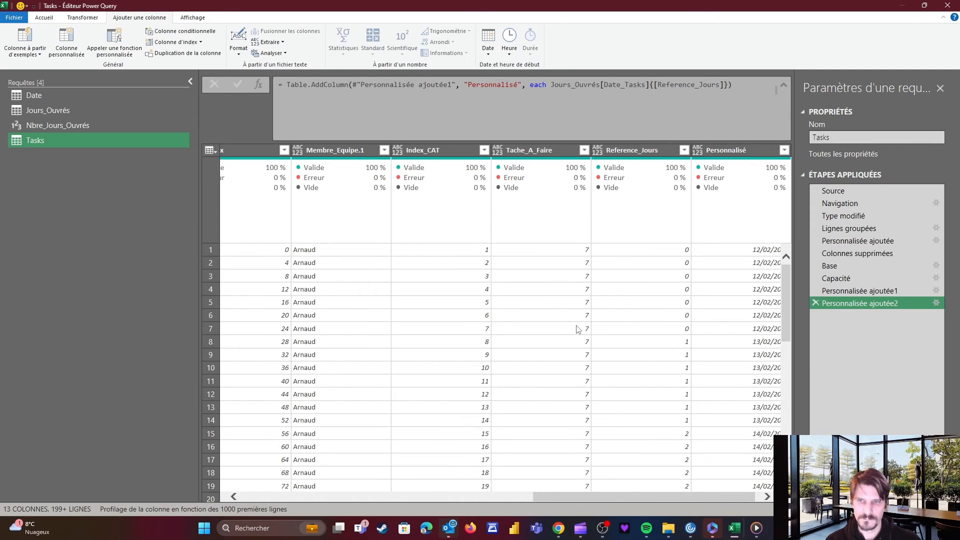
Review the dates in the Personnalisé column, and remove the Index_CAT, Tache_A_Faire and Reference_Jours columns
scroll(623, 496, right, 1)
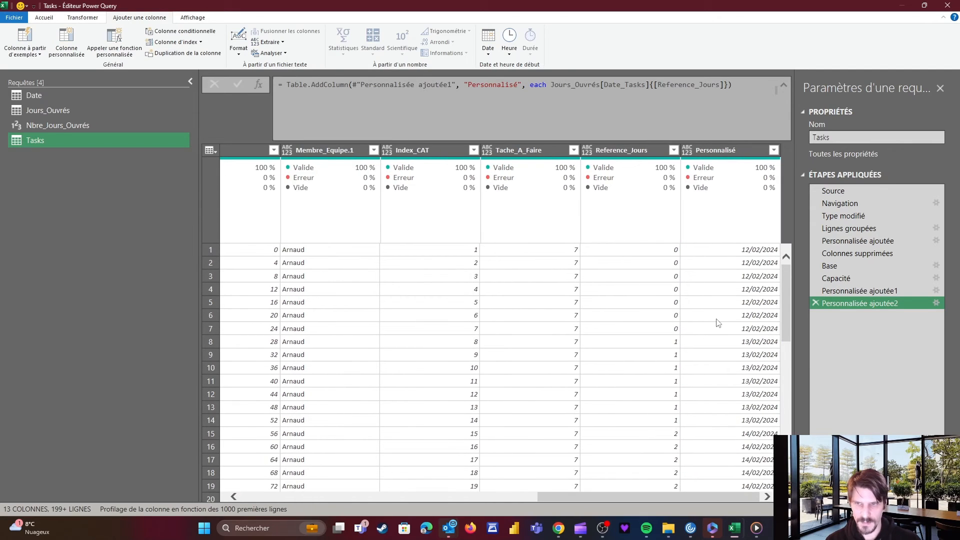
click(715, 250)
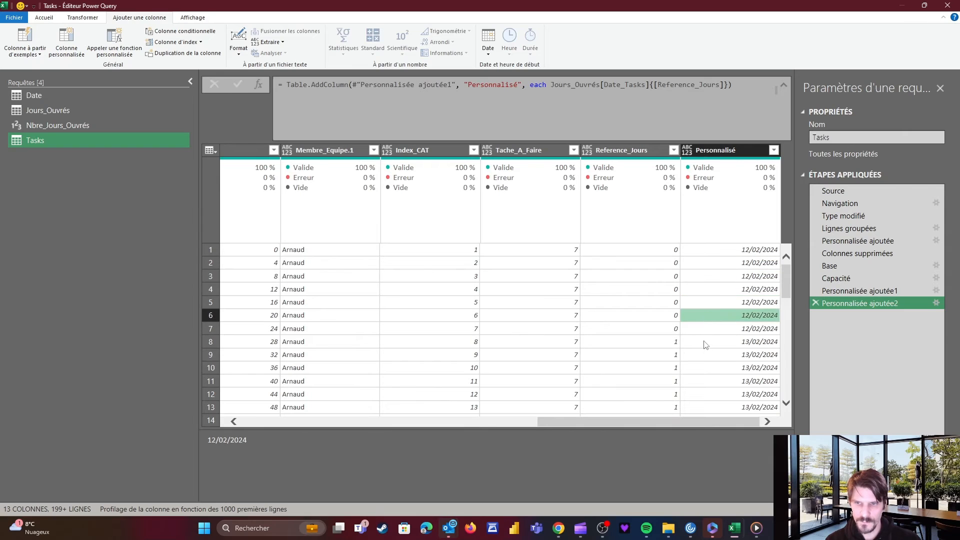
scroll(705, 340, down, 4)
scroll(706, 310, up, 4)
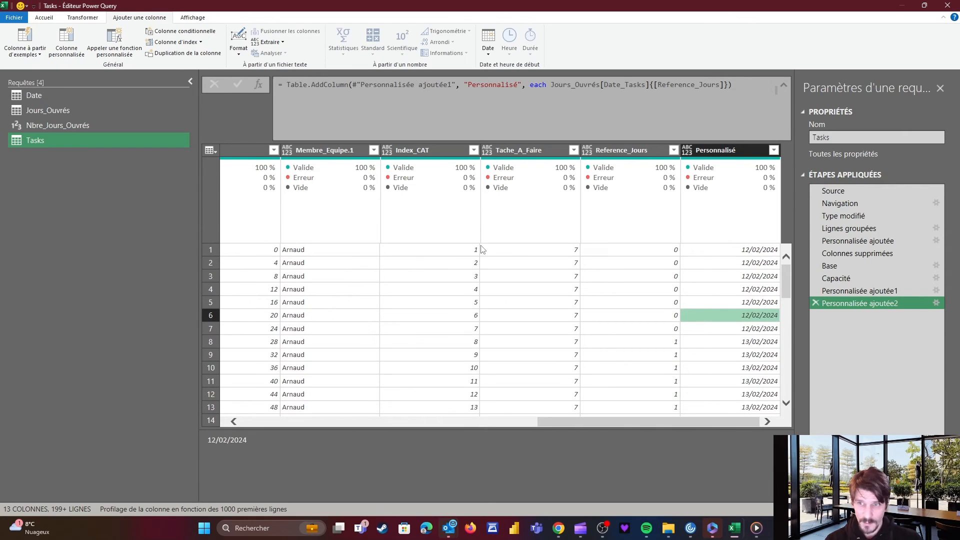
click(608, 150)
ctrl+click(520, 153)
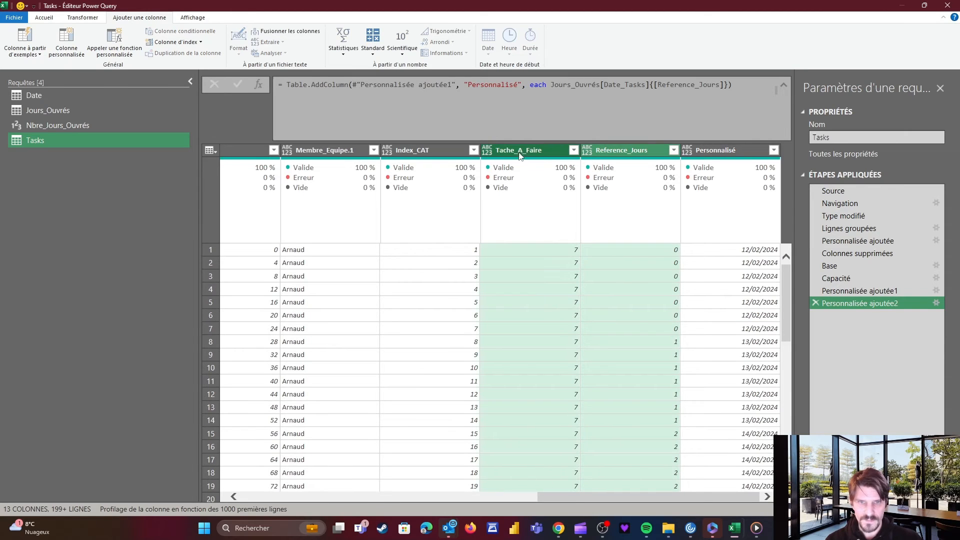
ctrl+click(430, 149)
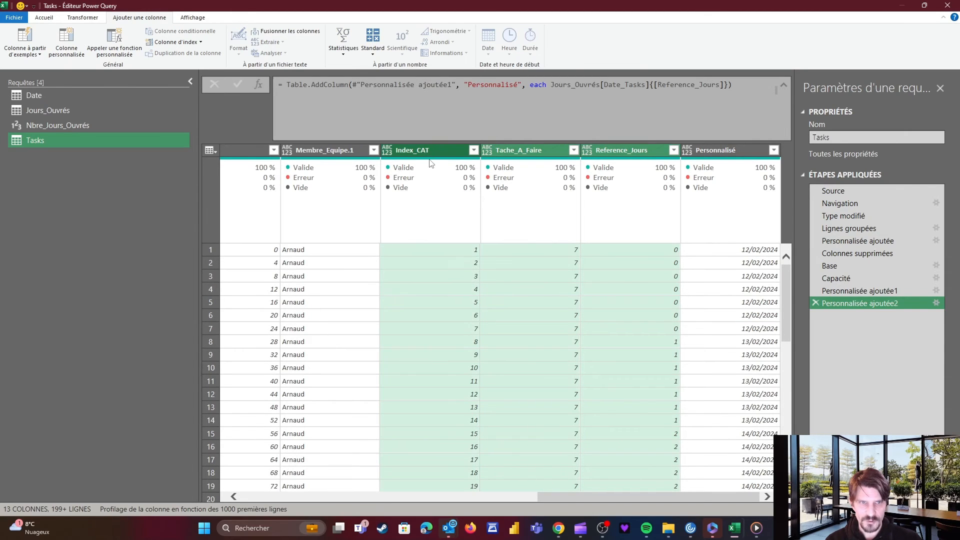
key(Delete)
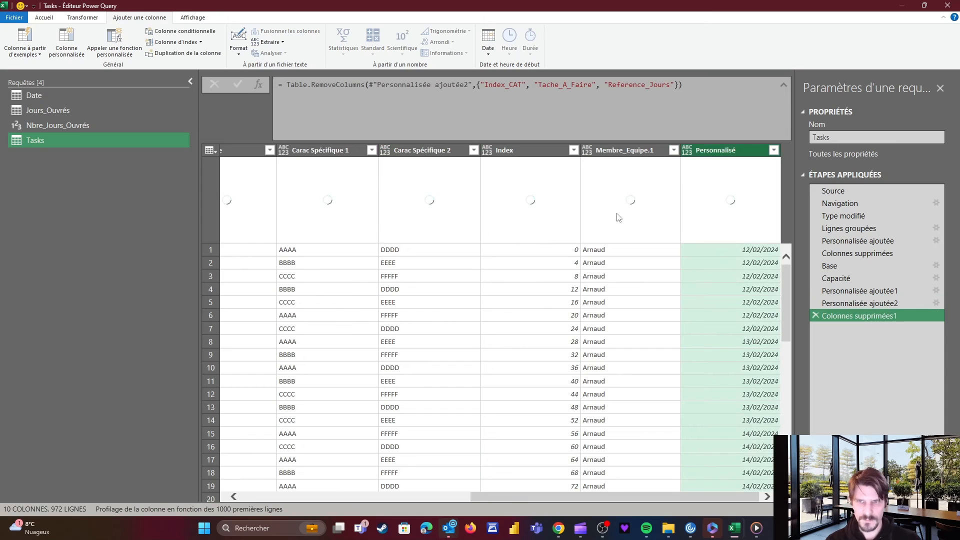
Rename the Personnalisé column as Date_Tache and set its data type to Date
double_click(713, 151)
text(Date)
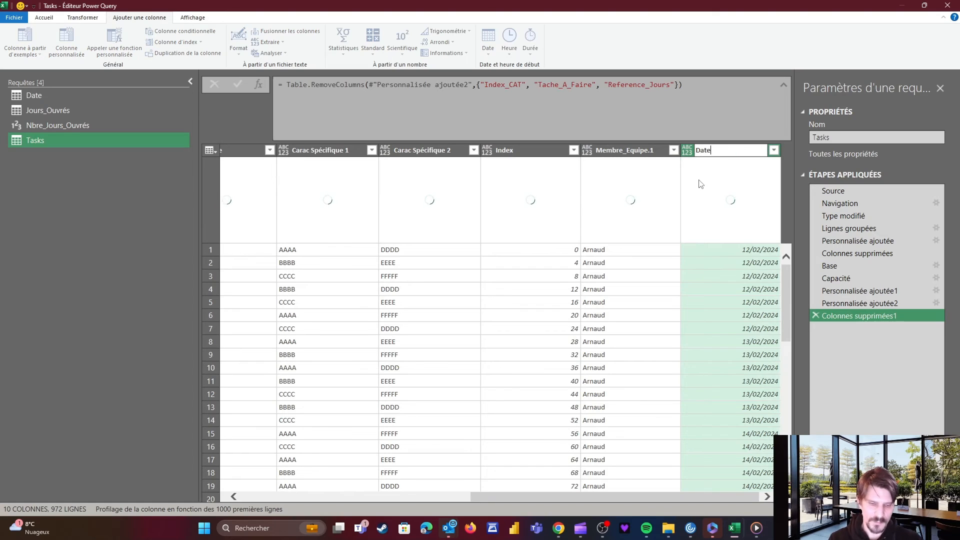
text(_)
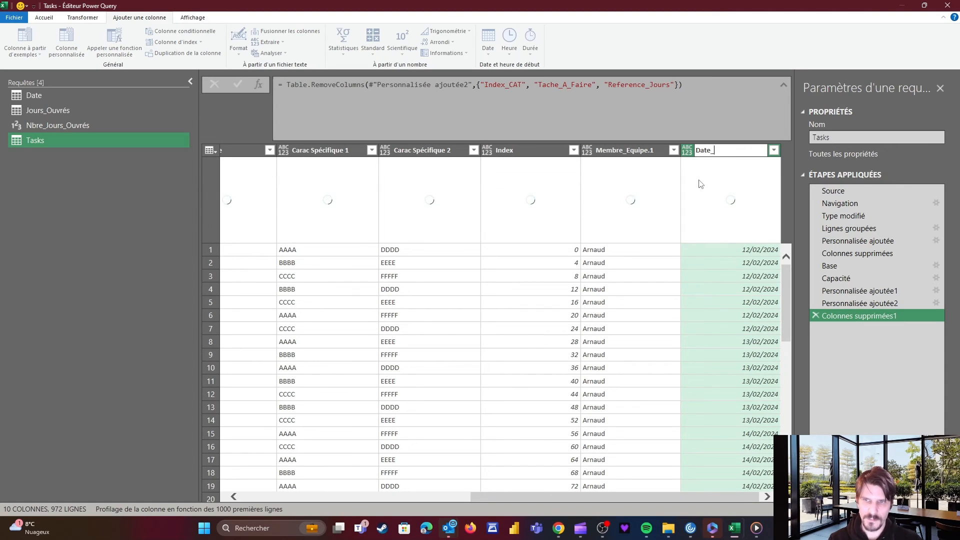
text(Tache)
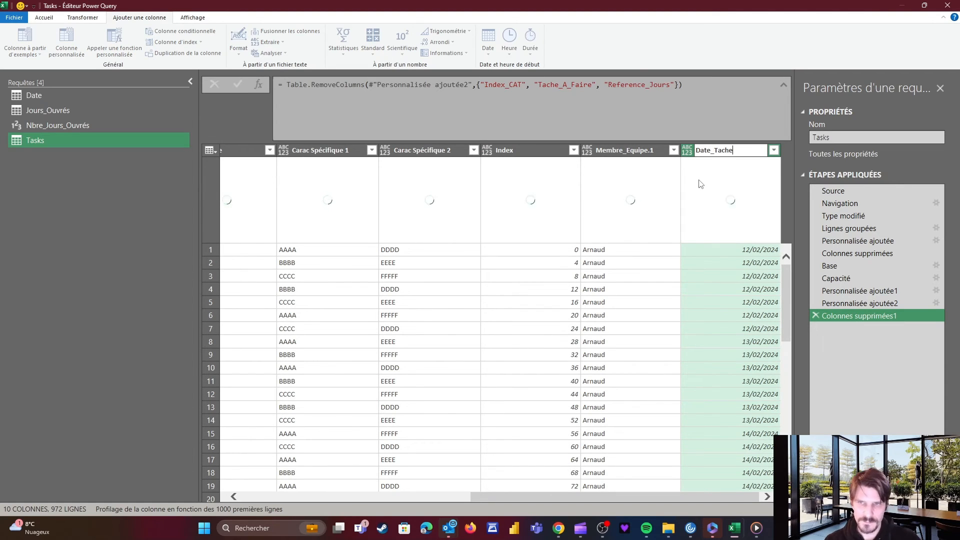
key(Return)
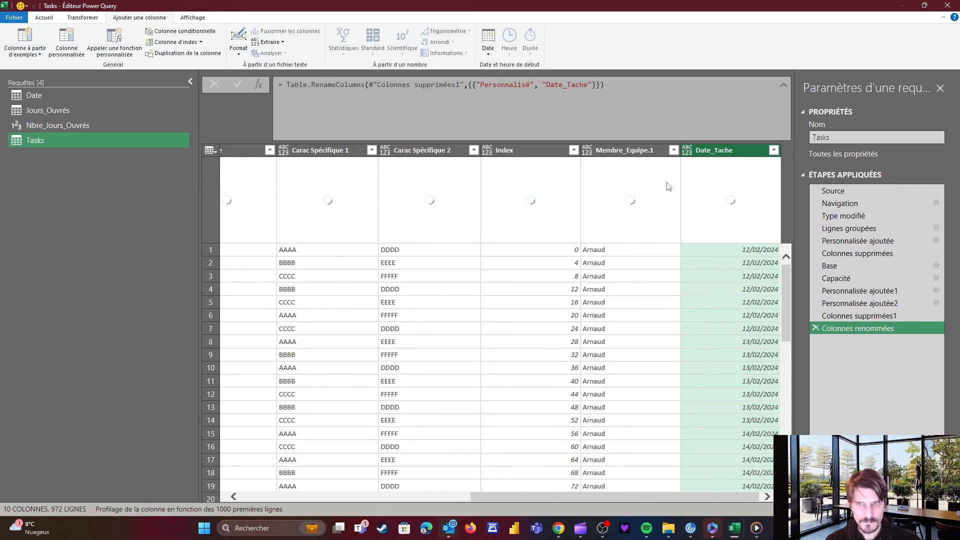
click(688, 150)
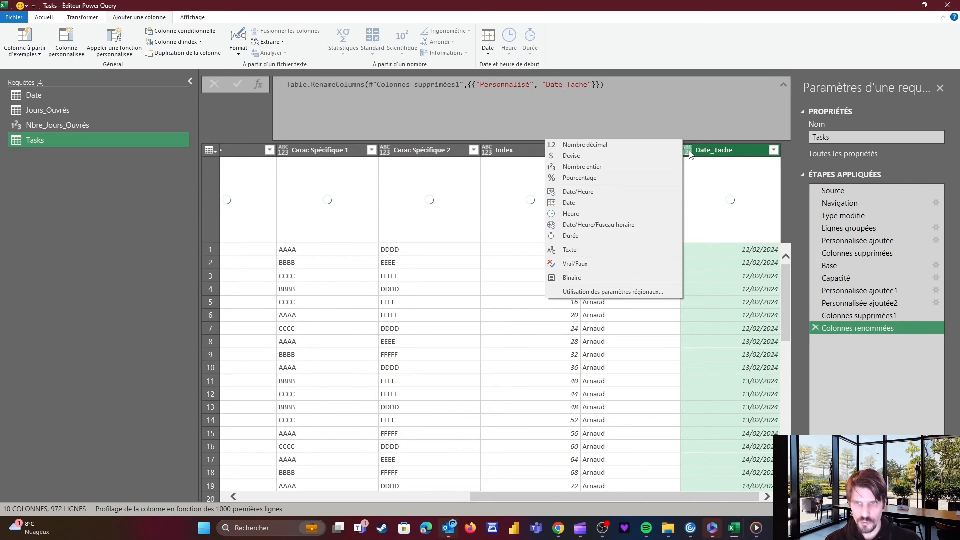
click(570, 203)
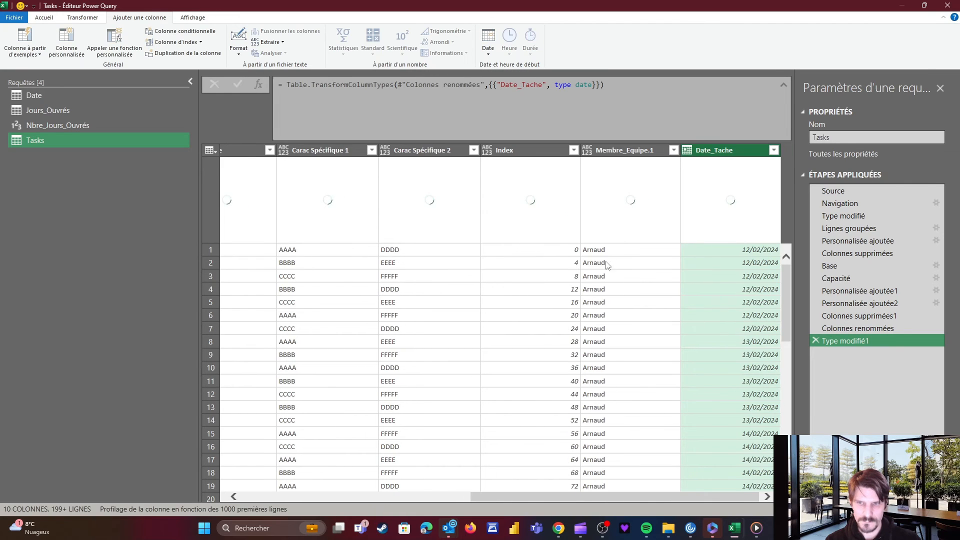
Remove the Index column from the Tasks query, and close the query editor with its changes applied to the workbook
click(44, 18)
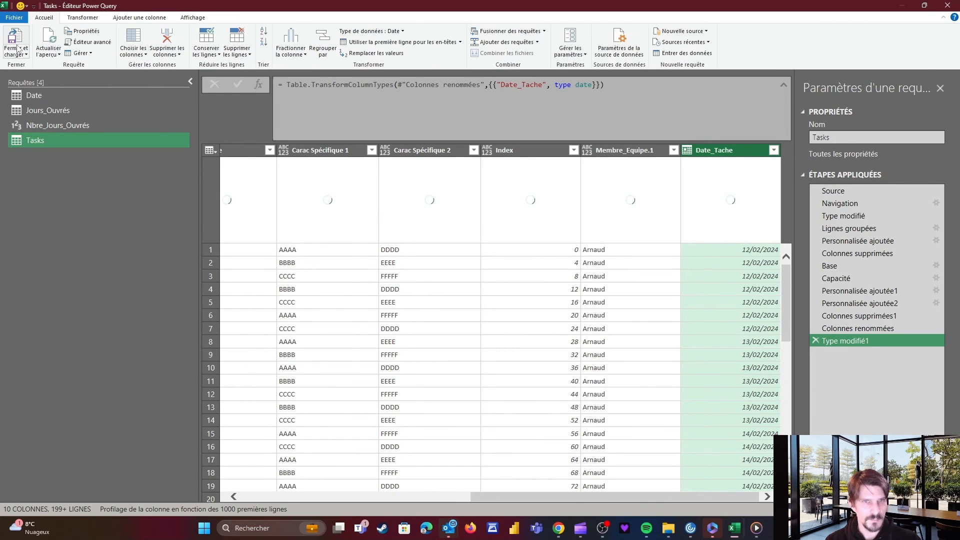
click(510, 151)
key(Delete)
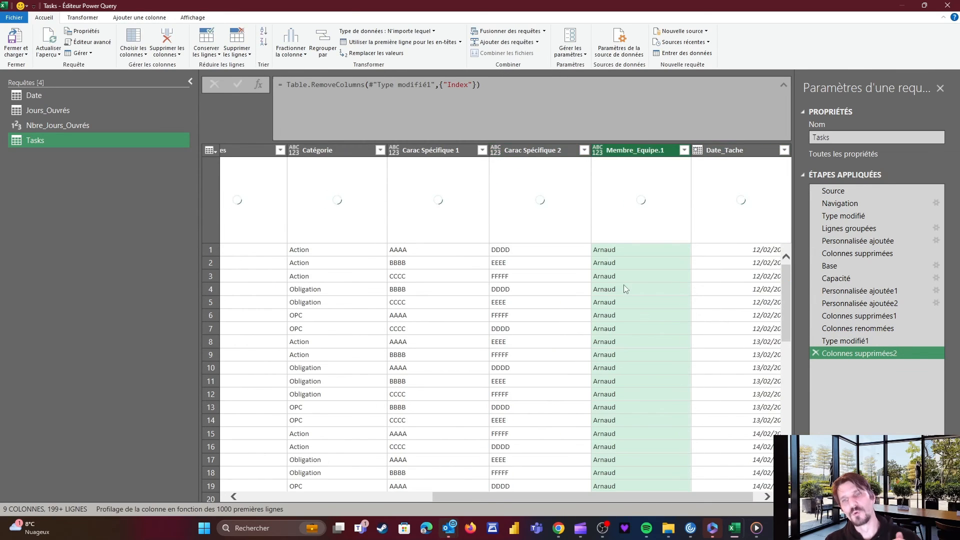
drag(619, 497, 655, 479)
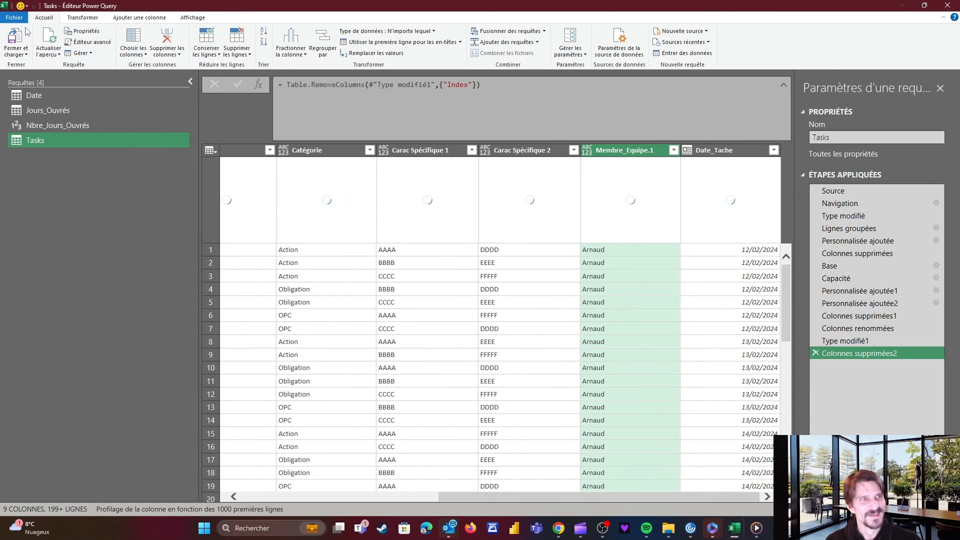
click(16, 54)
click(34, 64)
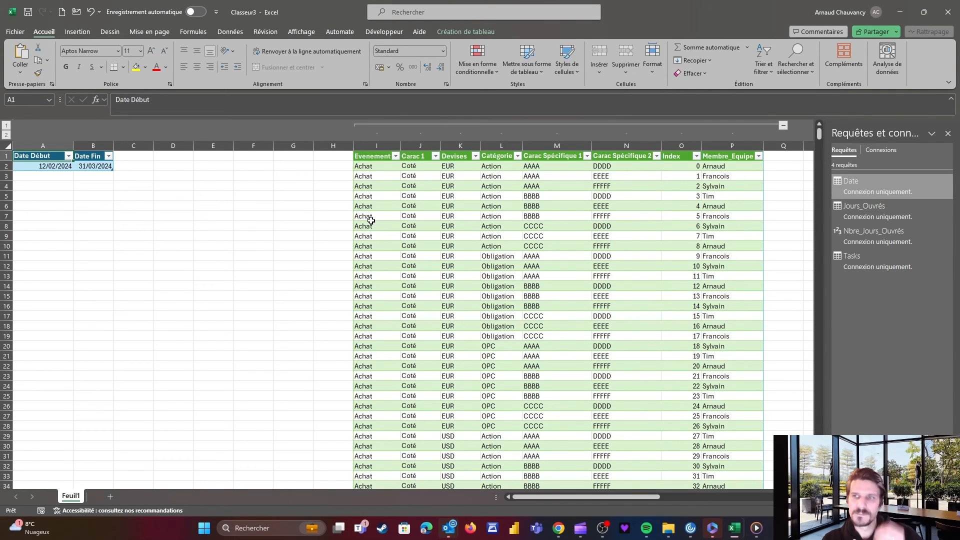
Collapse the grouped source-table columns and load the Tasks query as a table into the existing worksheet at cell T1
click(783, 125)
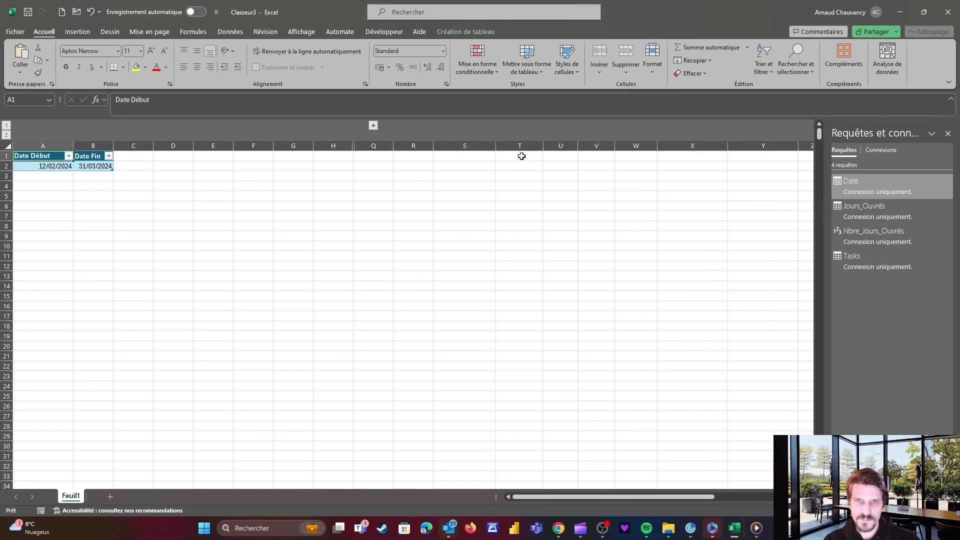
click(520, 156)
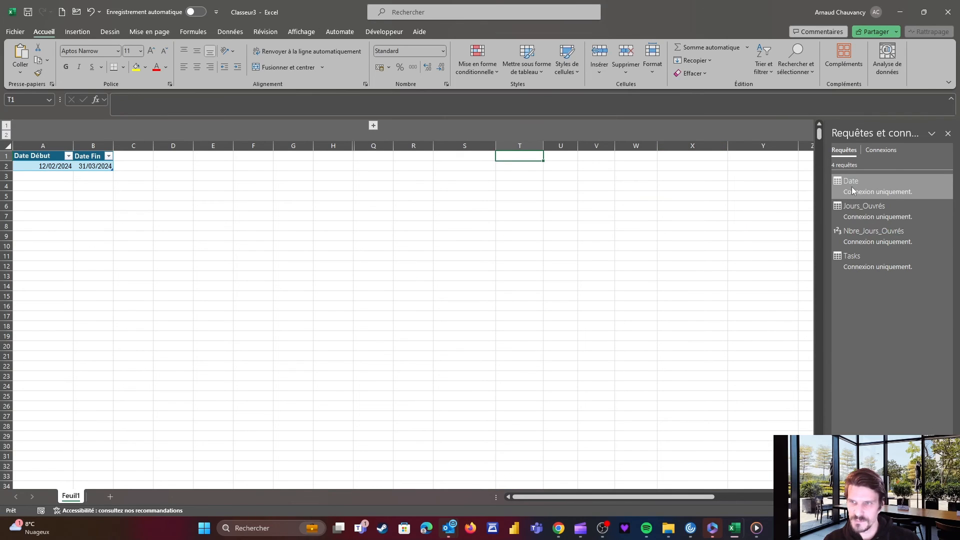
click(854, 261)
right_click(854, 261)
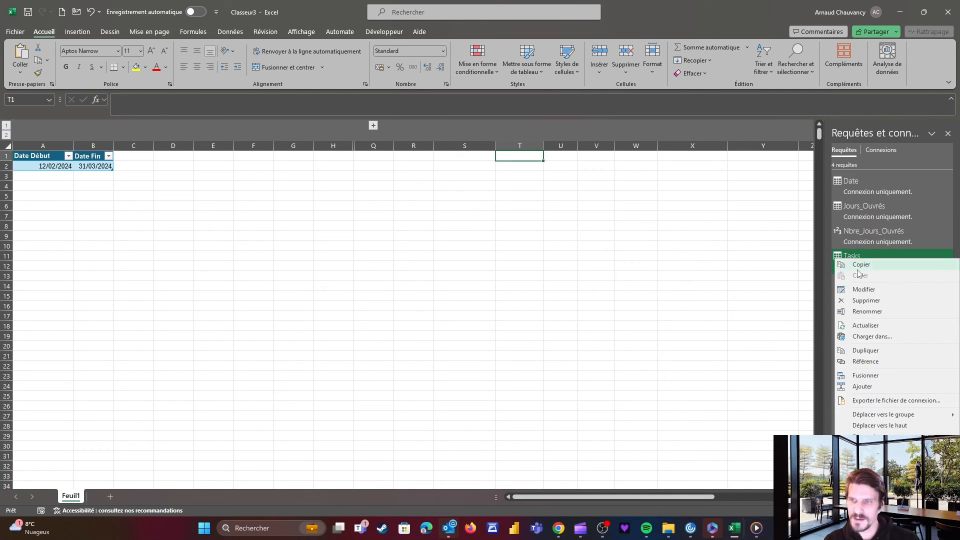
click(852, 331)
click(283, 175)
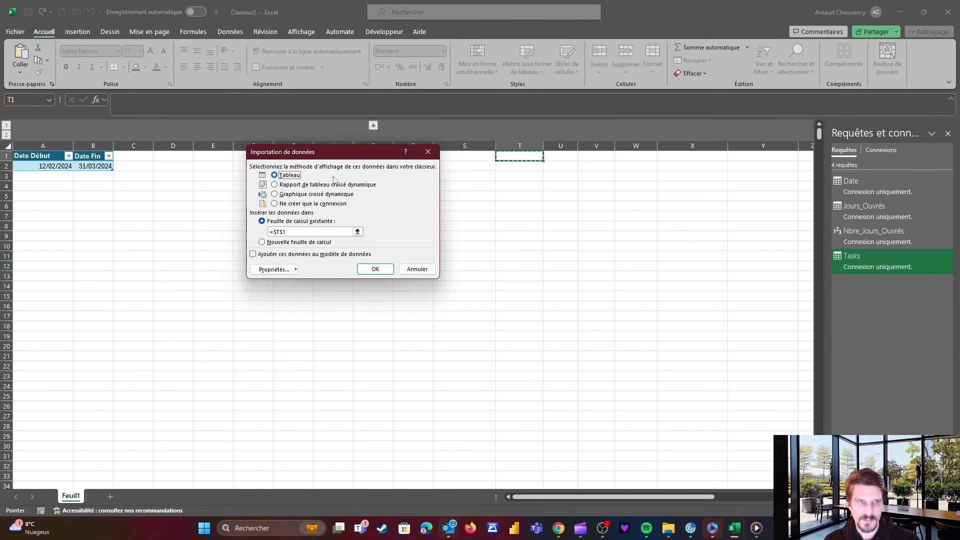
click(375, 270)
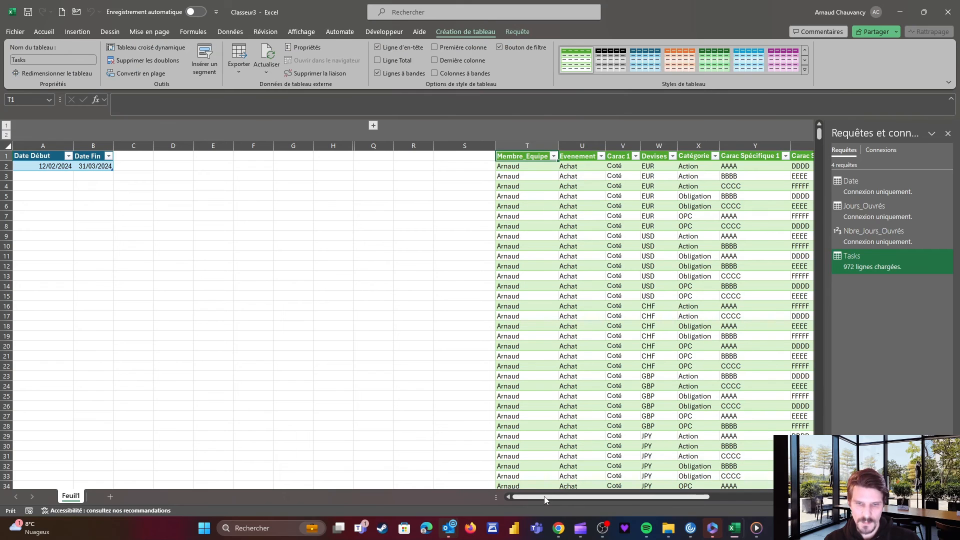
Filter the Date_Tache column of the loaded Tasks table to 12 February 2024 only
drag(545, 500, 630, 498)
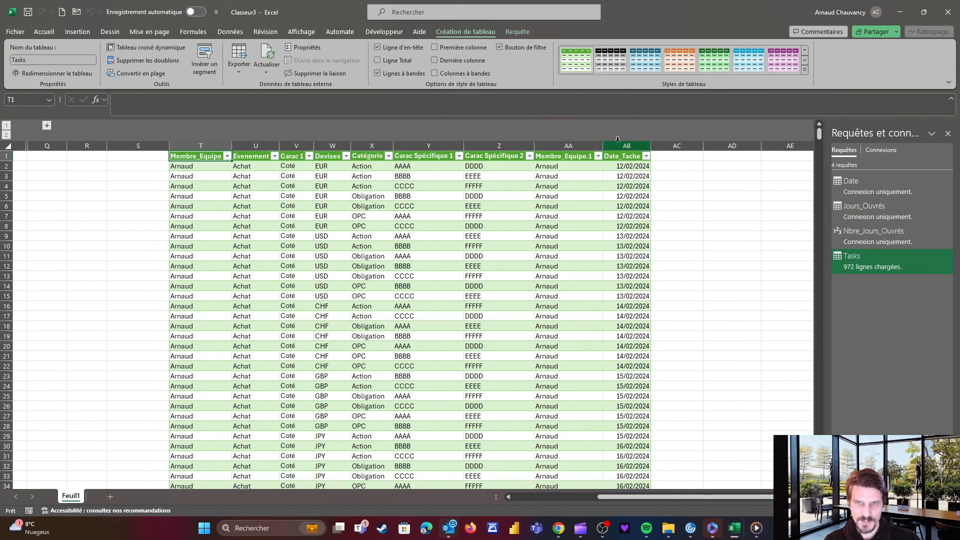
click(622, 165)
click(646, 156)
click(546, 289)
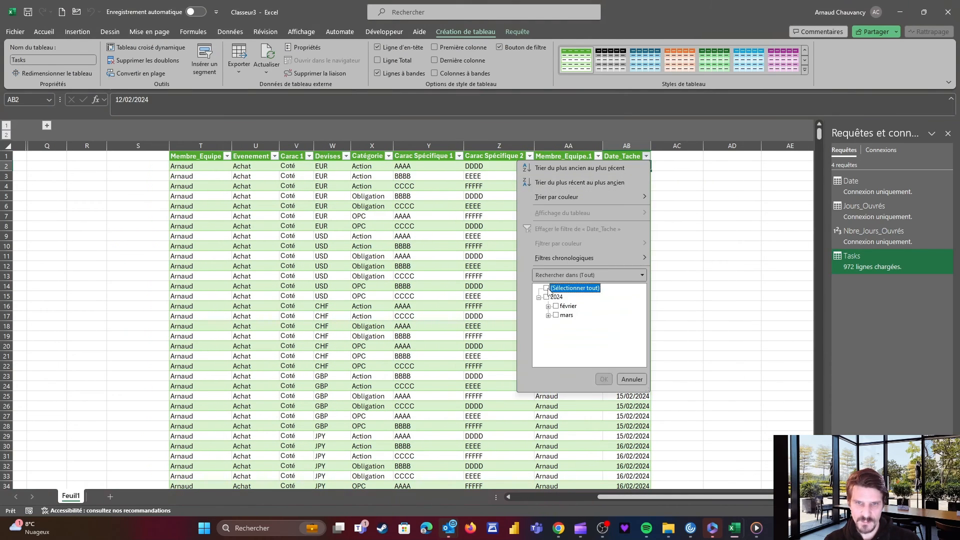
click(548, 306)
click(565, 315)
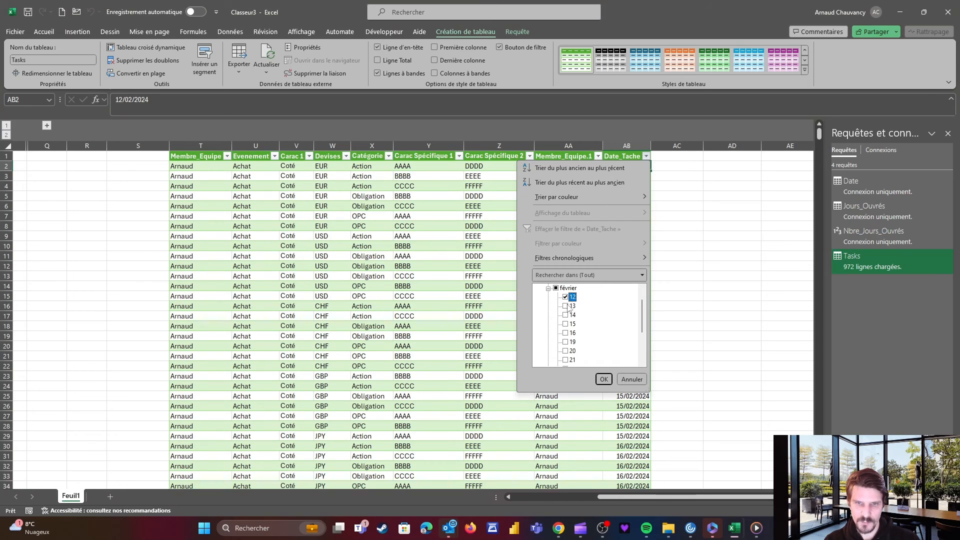
click(604, 379)
Examine the filtered rows' Evenement, Date_Tache and Membre_Equipe.1 values to check how that day's tasks are distributed among members
click(481, 233)
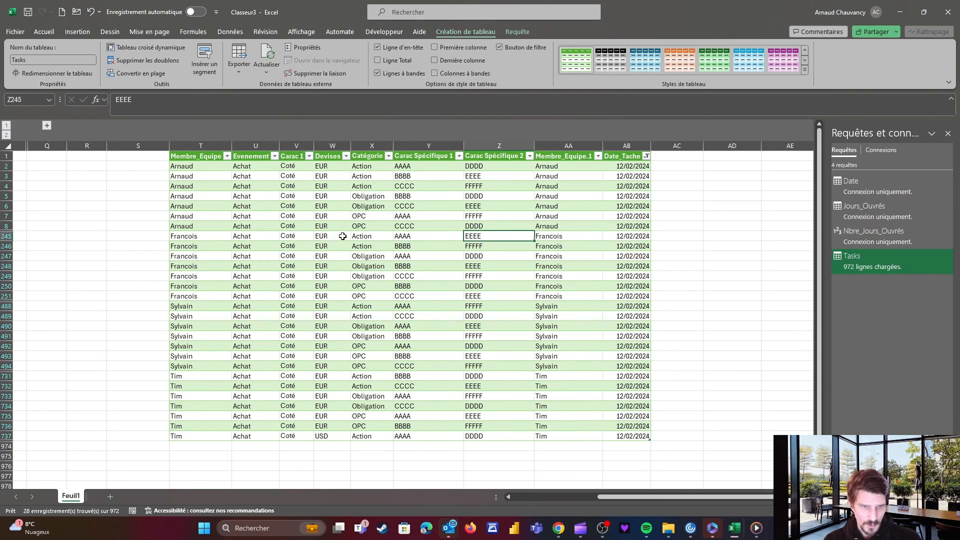
drag(240, 166, 244, 436)
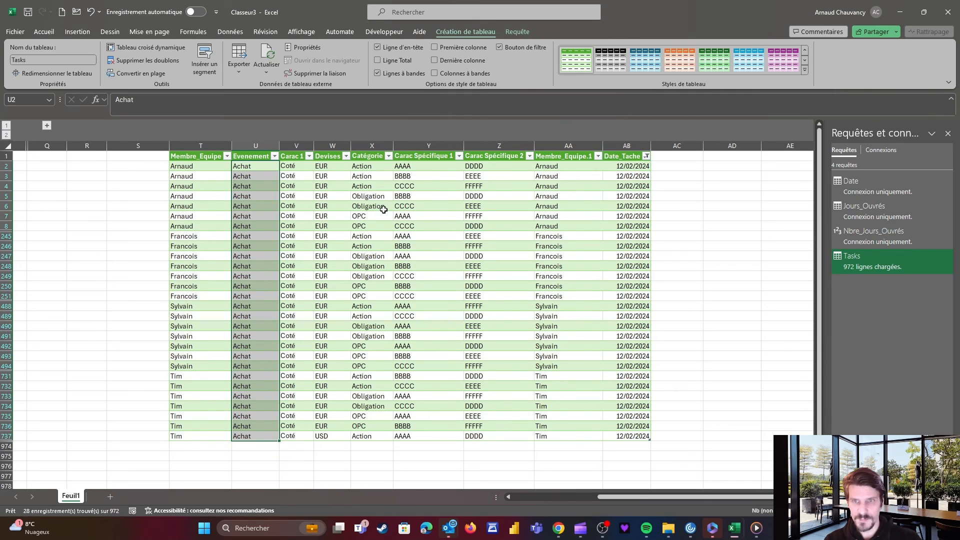
drag(614, 169, 629, 436)
drag(547, 167, 542, 276)
drag(543, 316, 543, 406)
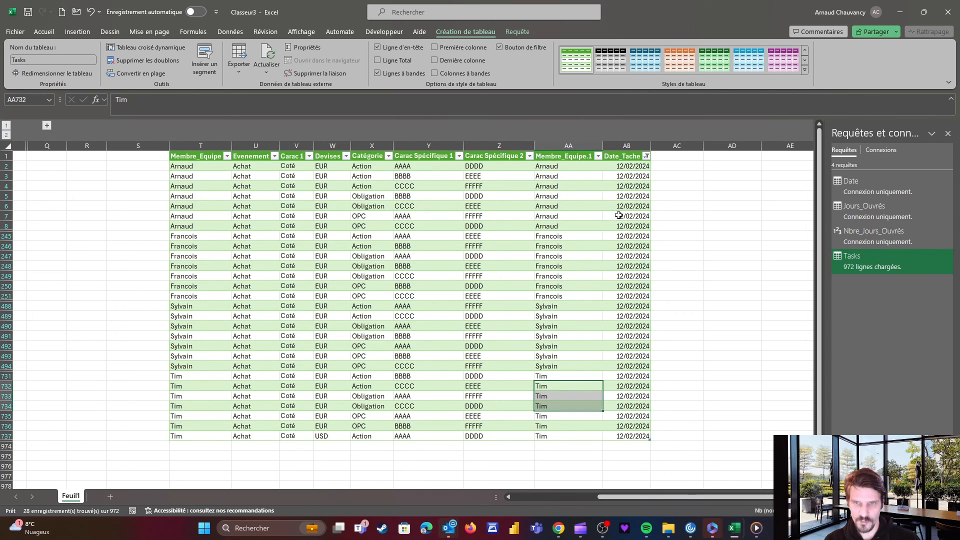
Change the Date_Tache filter of the loaded Tasks table so that only 29 March 2024 is shown
click(646, 156)
click(549, 307)
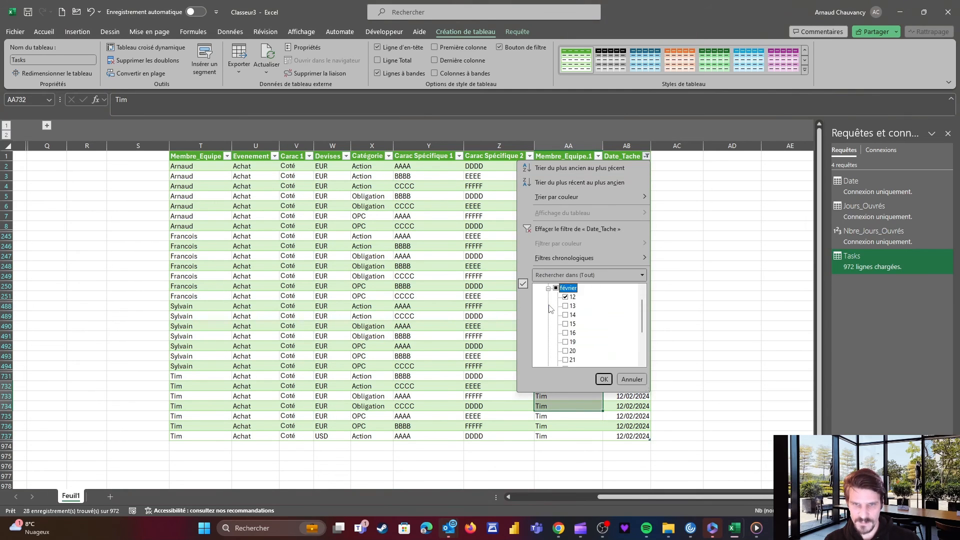
scroll(558, 296, up, 1)
click(546, 289)
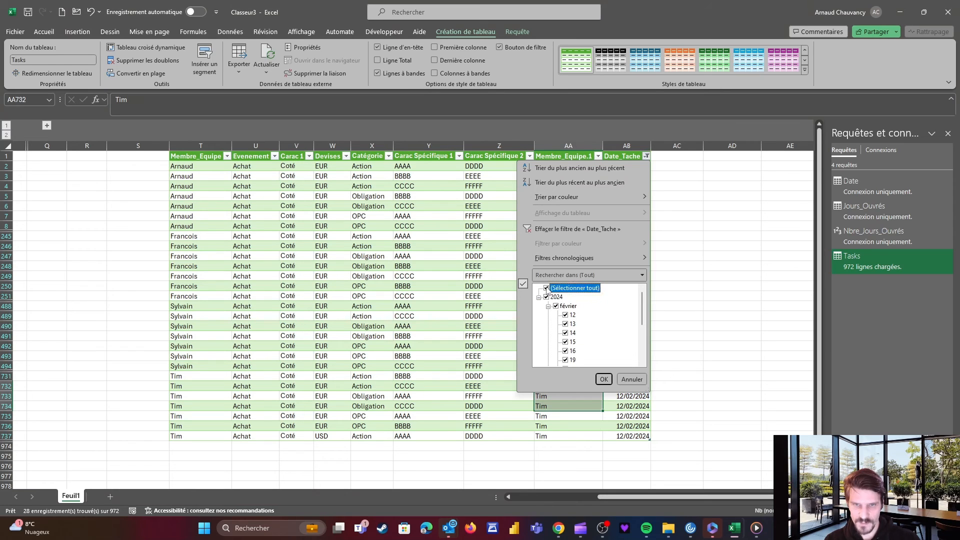
click(546, 288)
click(539, 297)
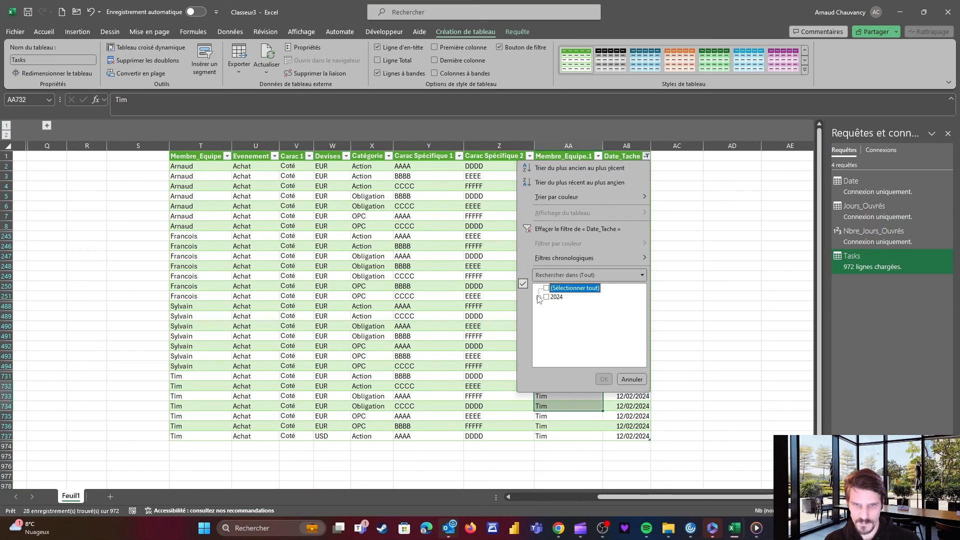
click(538, 297)
click(549, 299)
click(549, 315)
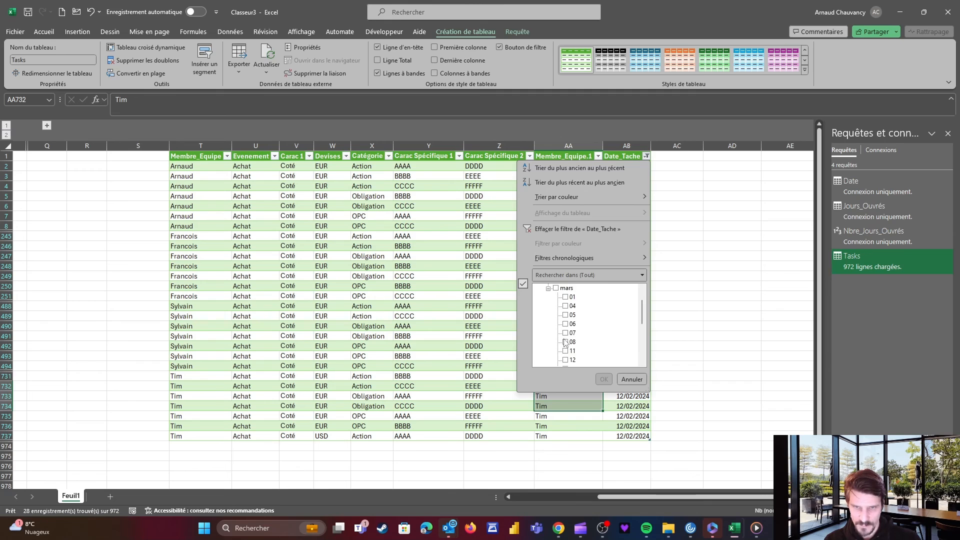
scroll(569, 323, down, 5)
click(566, 360)
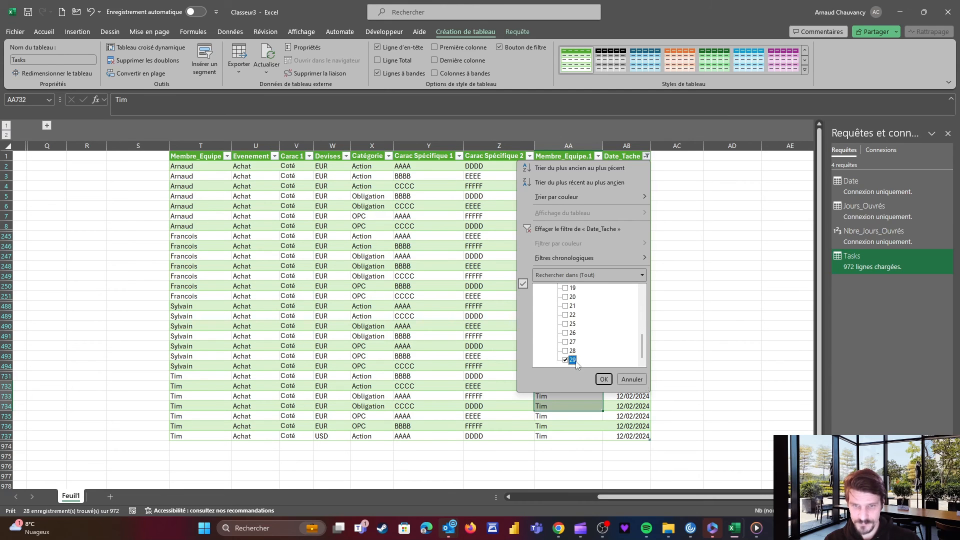
click(603, 379)
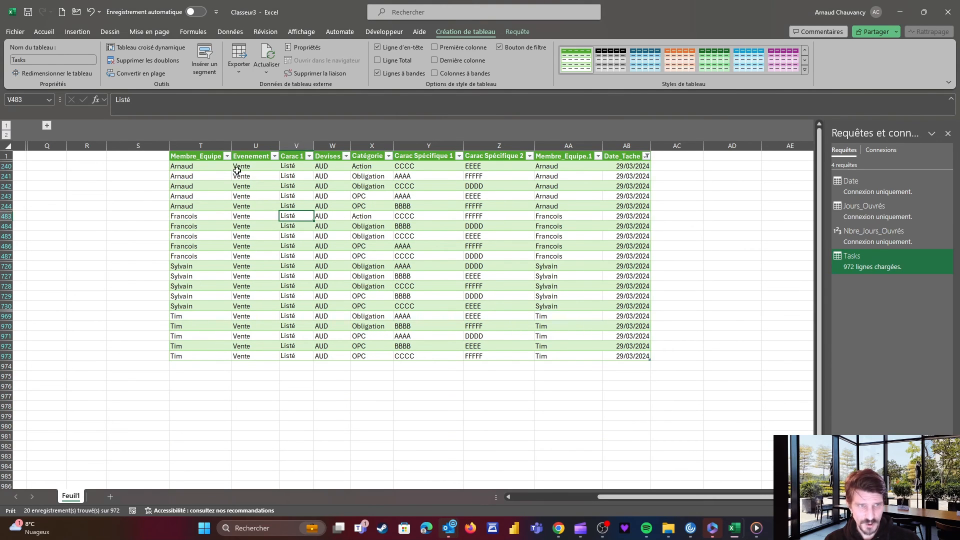
Check the Evenement values of the filtered tasks, and clear the Date_Tache filter
drag(239, 167, 241, 356)
click(497, 277)
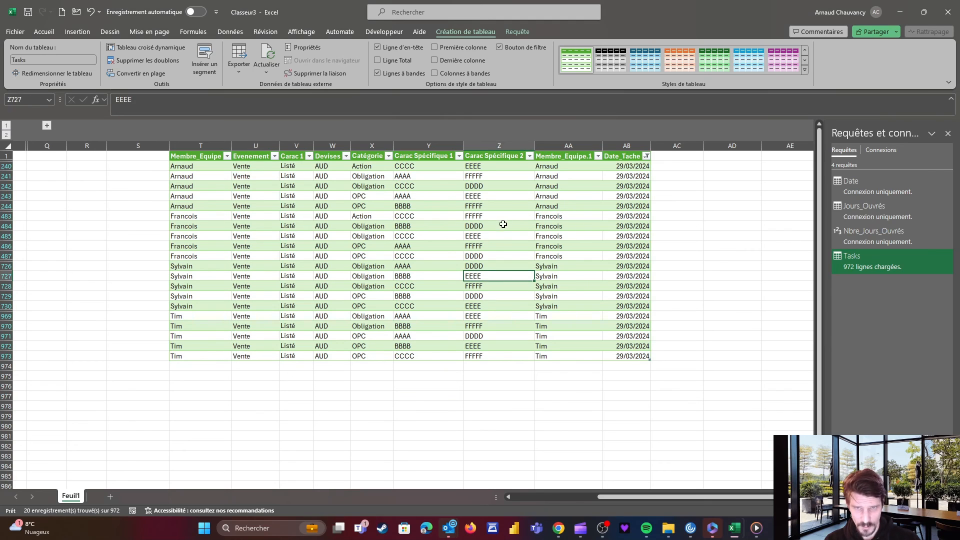
click(646, 156)
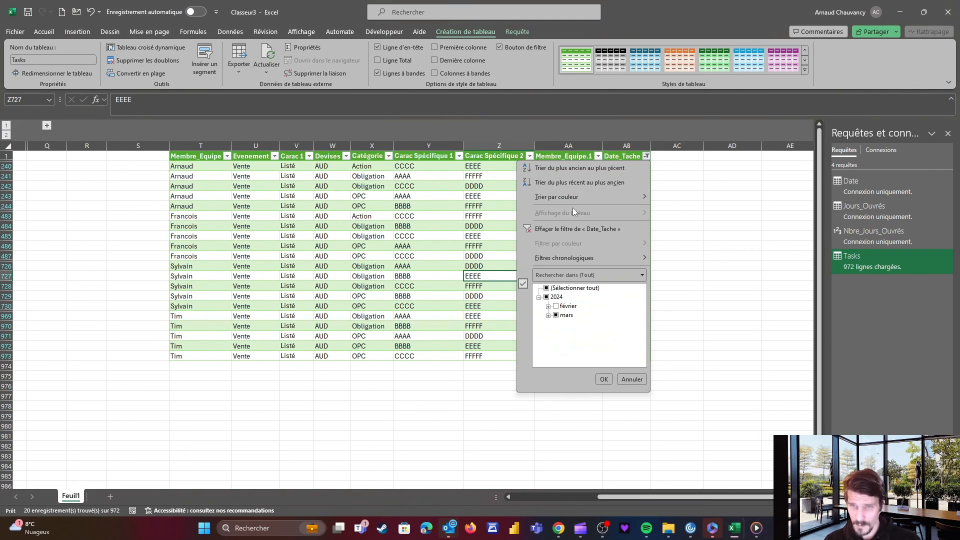
click(554, 230)
Set the Date Début value in cell A2 of the date-range table to 30/06/2024
click(469, 217)
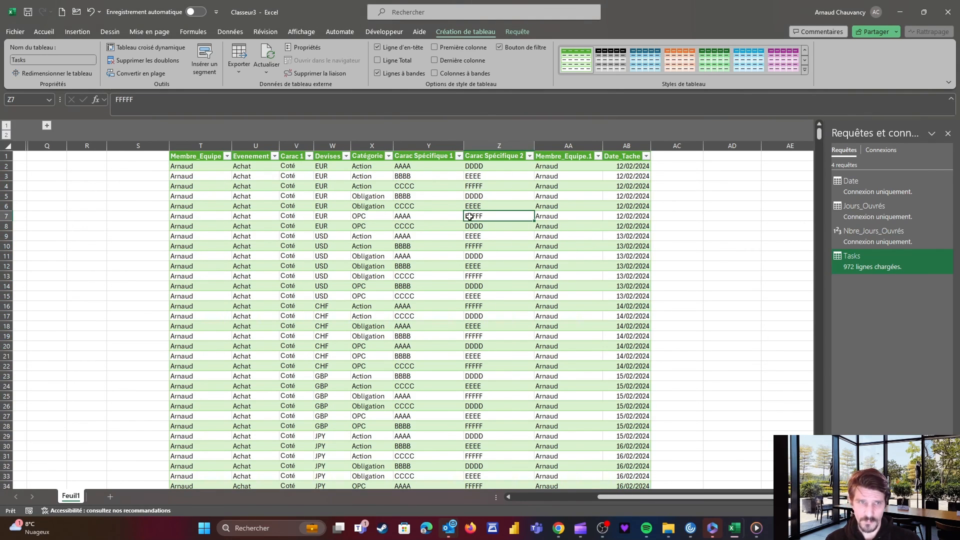
key(ctrl+Up)
key(ctrl+Left)
key(ctrl+Left)
key(ctrl+Left)
key(ctrl+Left)
key(Down)
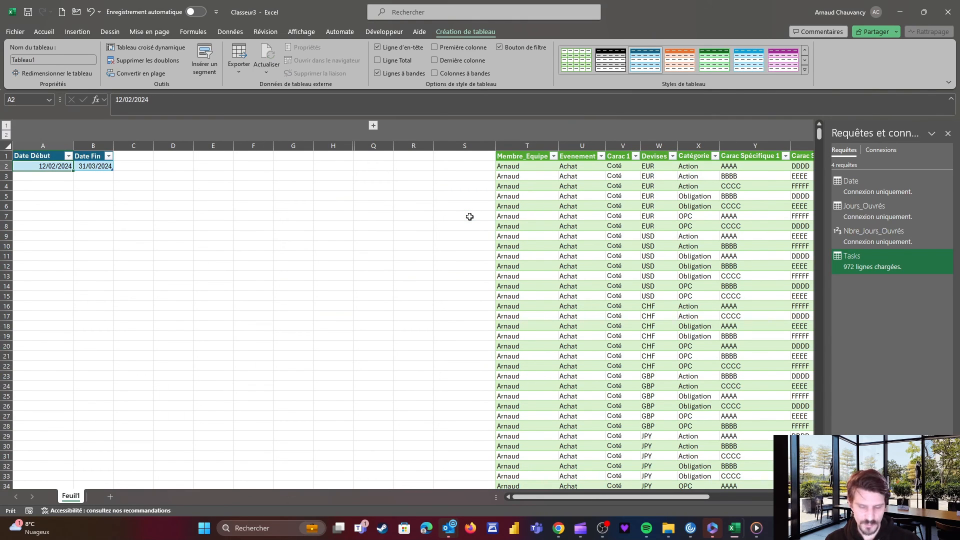
text(30/)
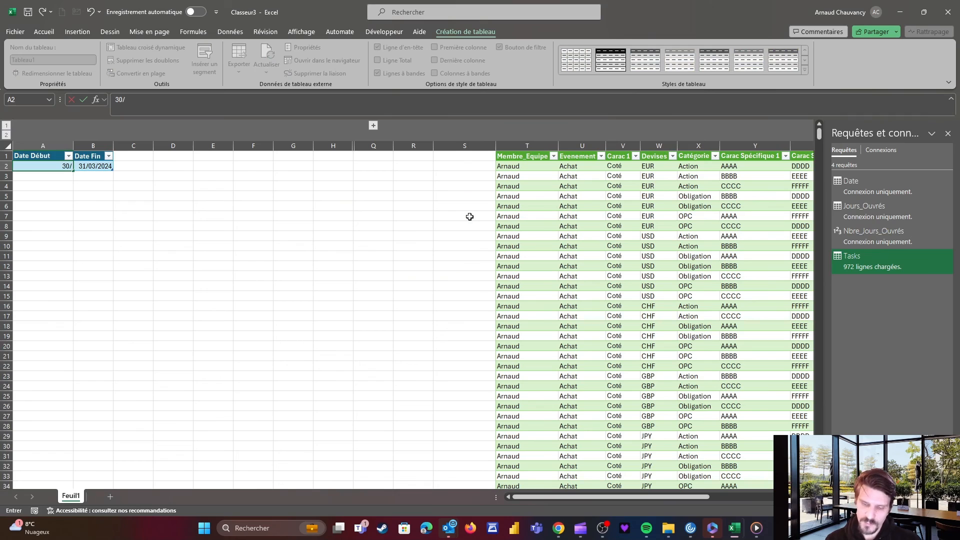
text(06/2024)
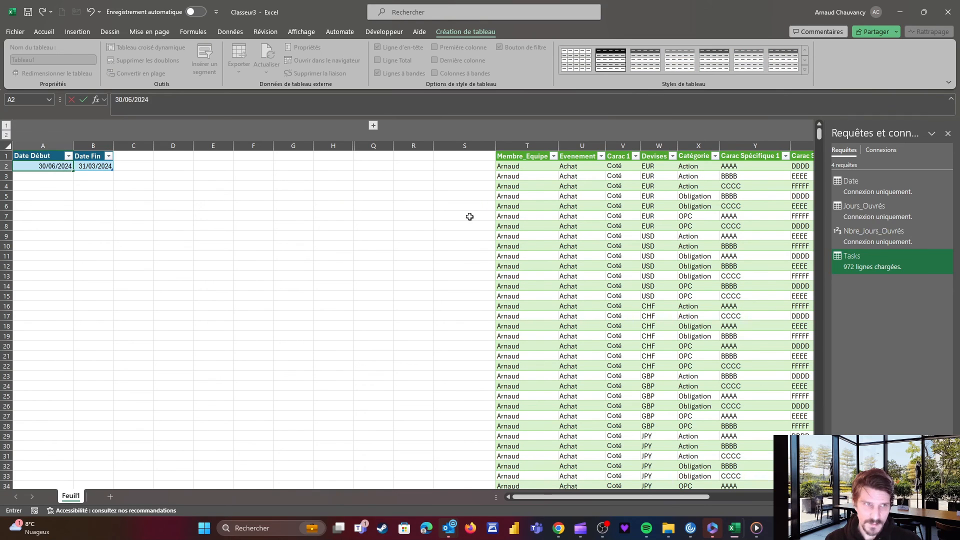
key(Return)
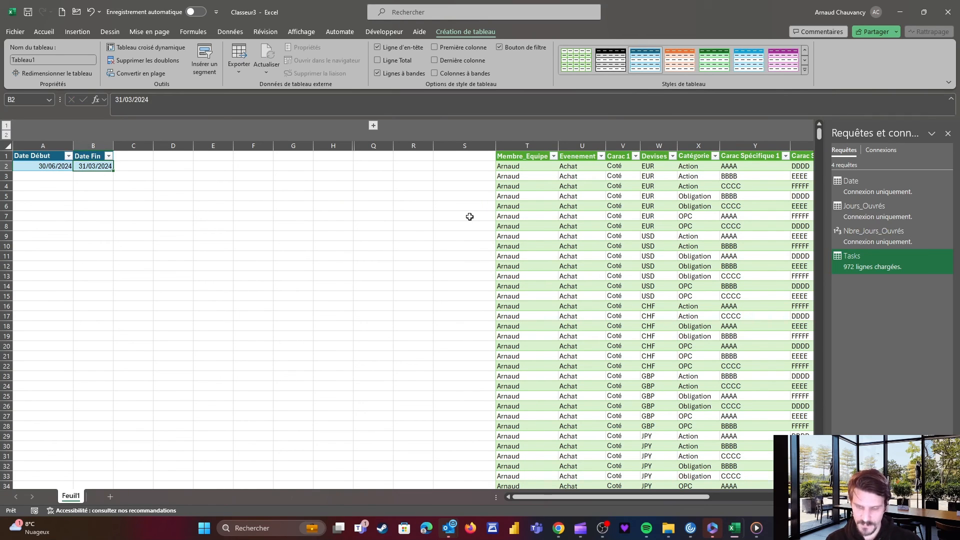
Set the Date Fin value in cell B2 to 15/07/2024
text(15)
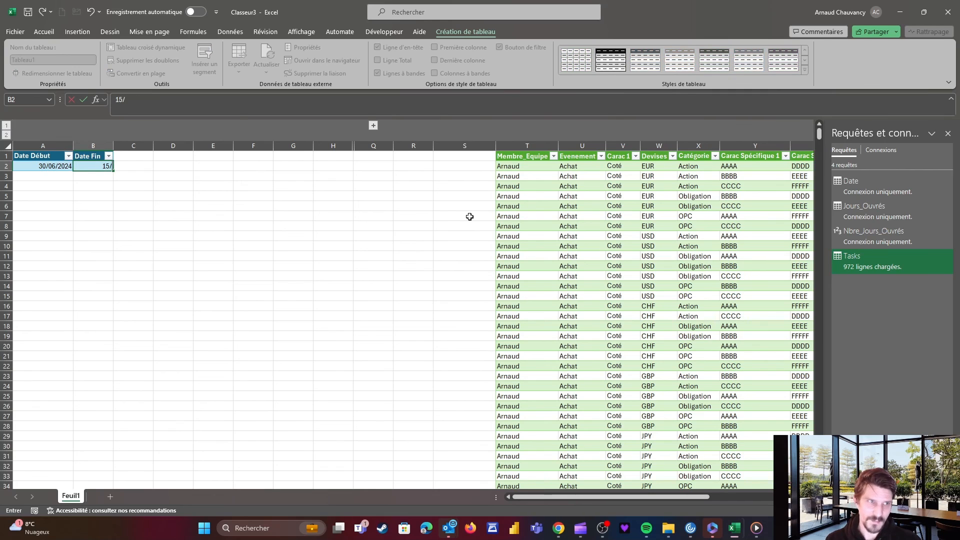
text(/07/)
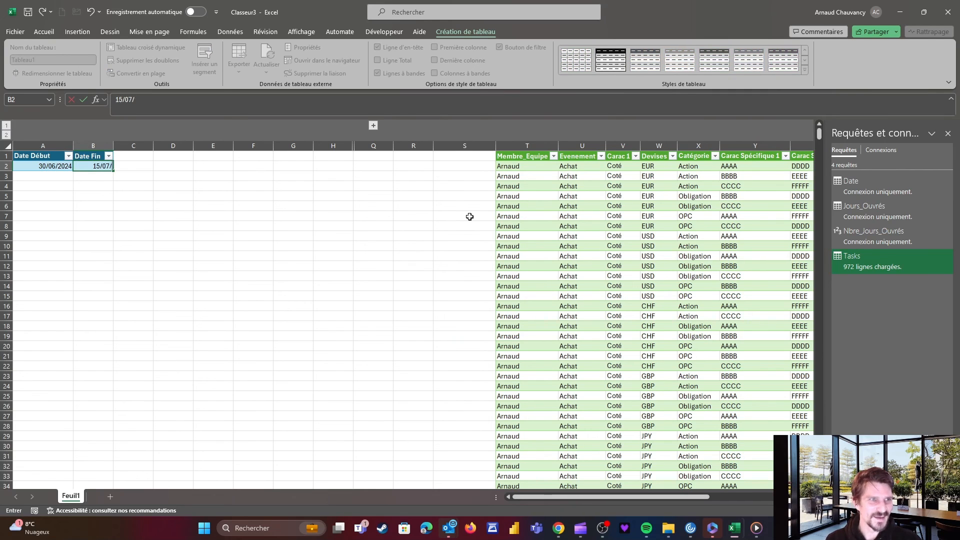
text(2024)
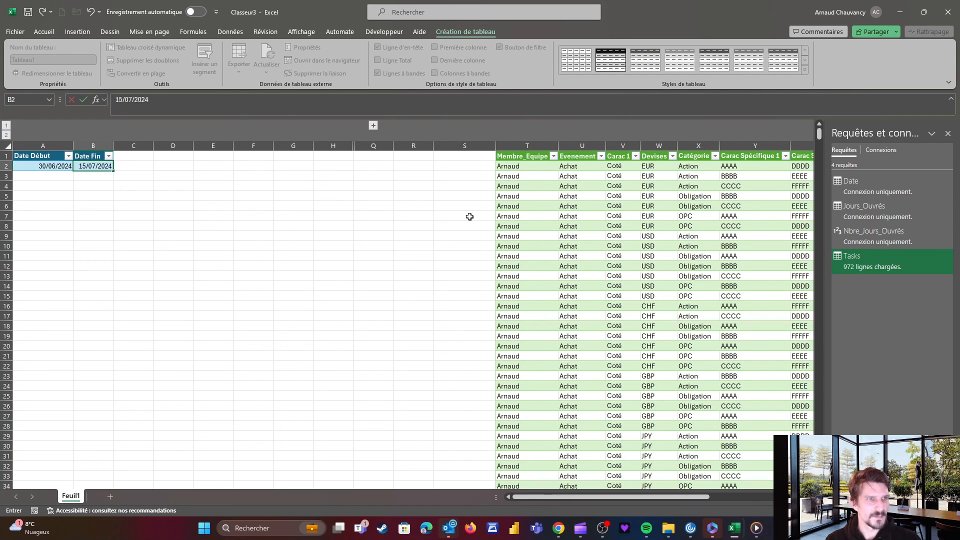
key(Return)
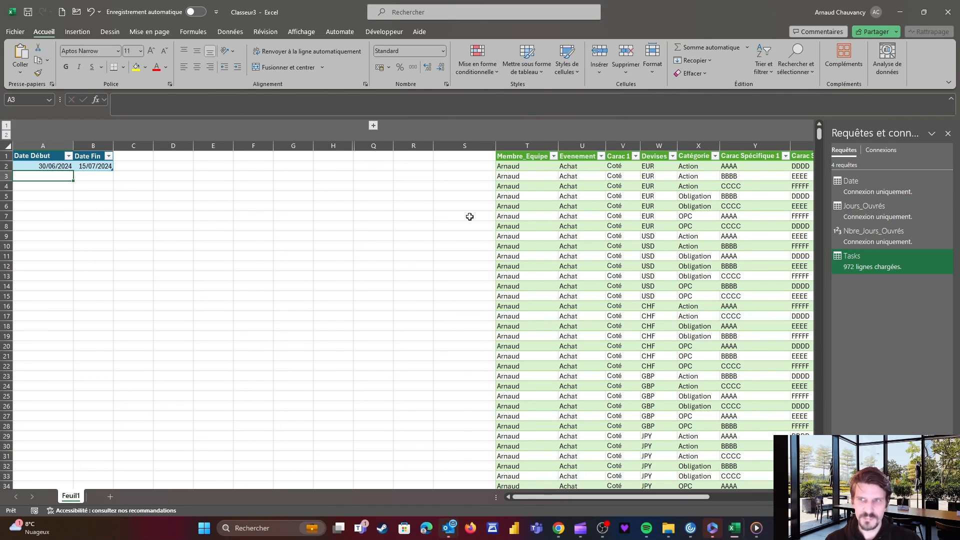
Refresh the Tasks query so that its loaded table uses the new start and end dates
right_click(853, 259)
click(864, 326)
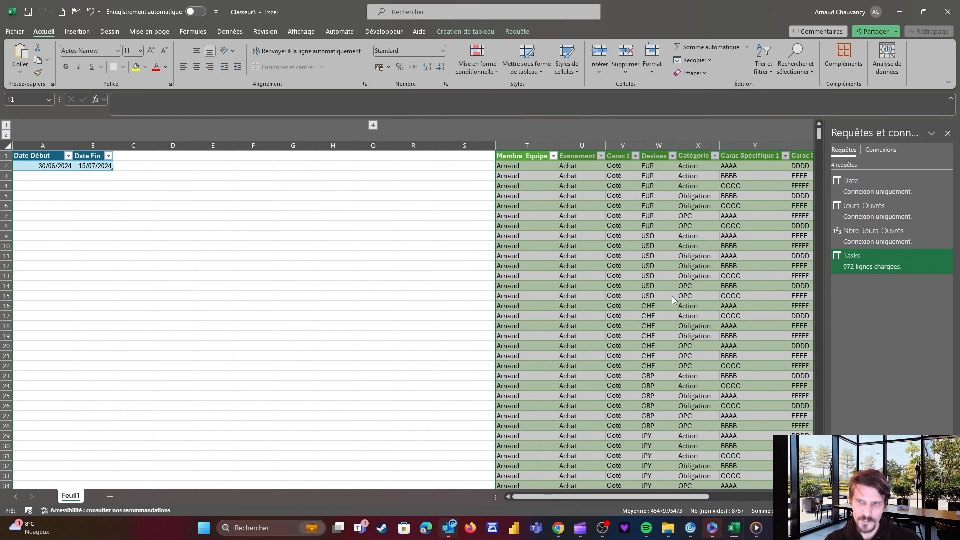
drag(670, 298, 664, 307)
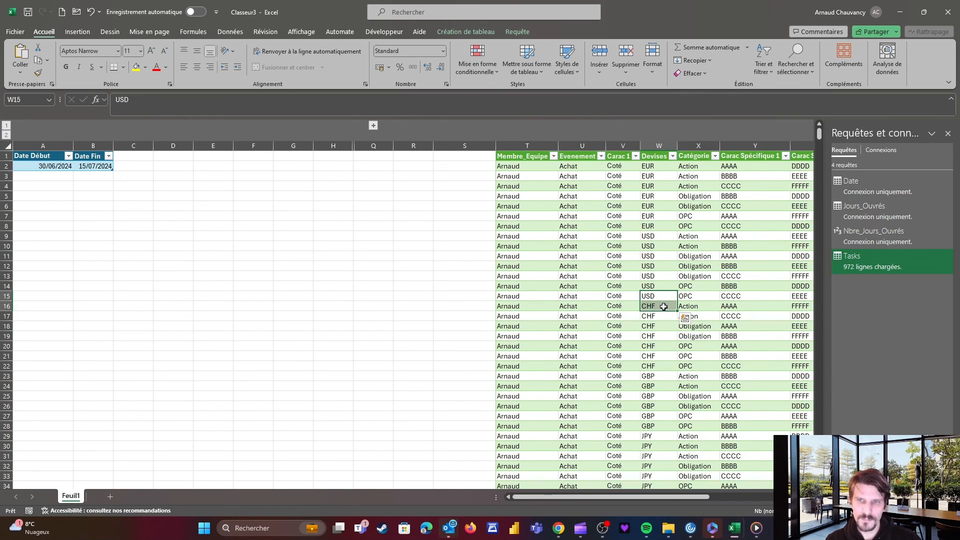
Examine the Date_Tache values in the first rows of the refreshed Tasks table to check the dates assigned to the tasks
click(680, 246)
key(ctrl+Right)
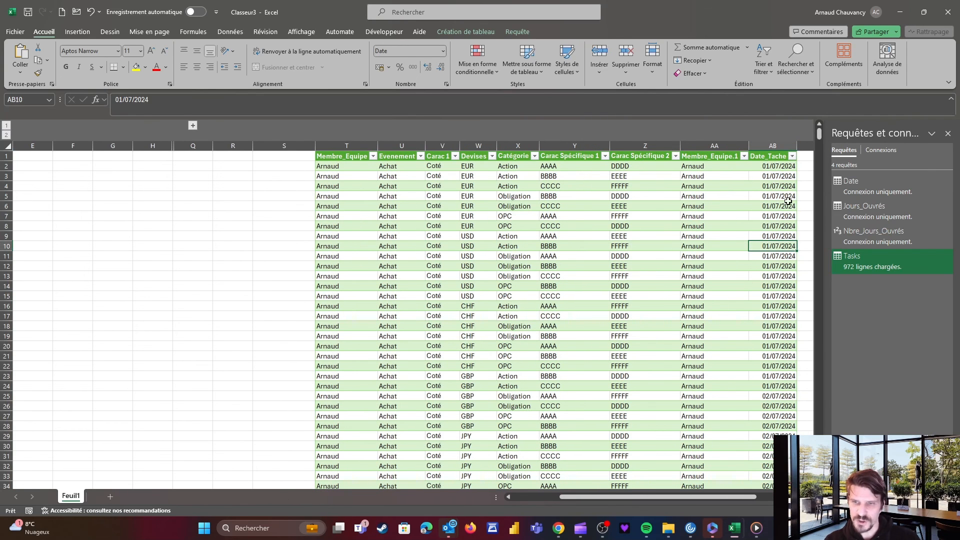
click(774, 166)
drag(765, 164, 762, 386)
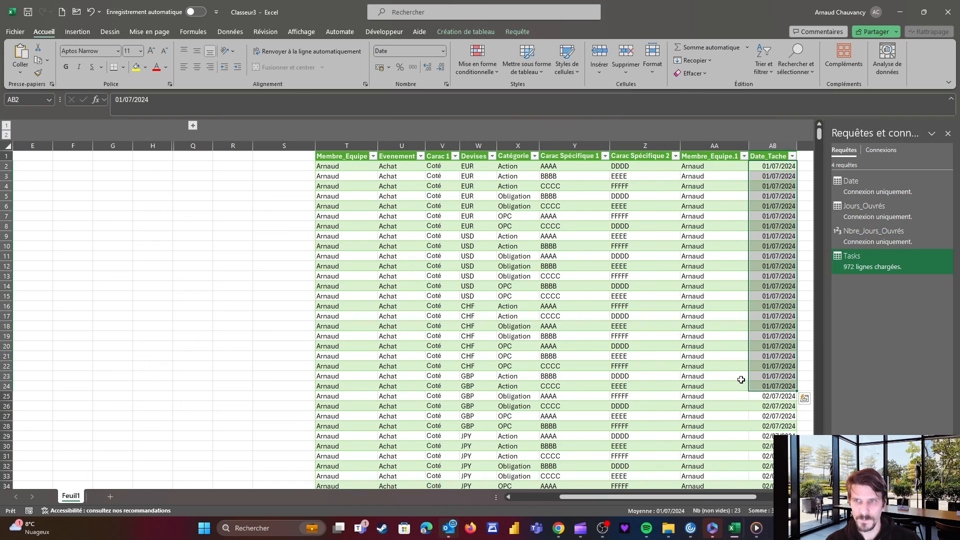
Return to the date-range table and select its Date Début and Date Fin values in A2:B2
click(340, 295)
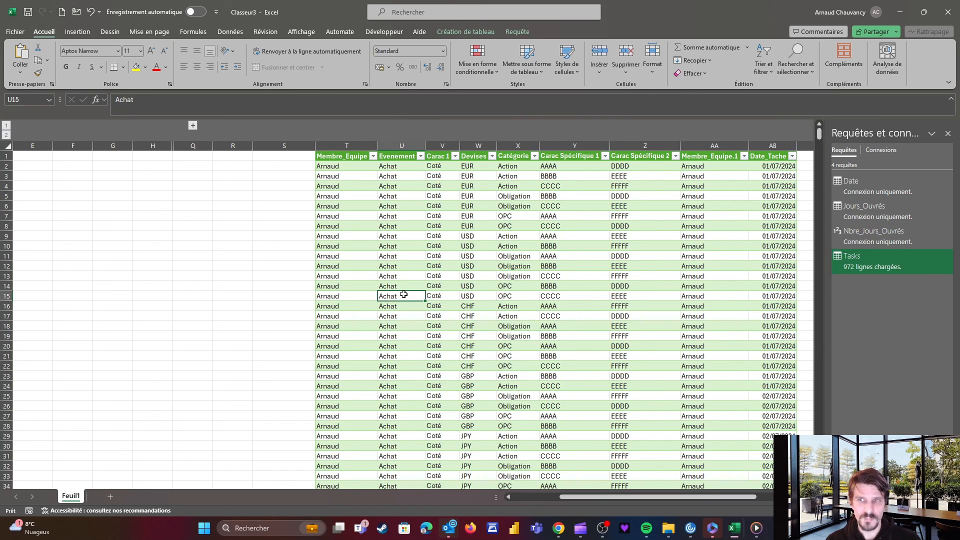
key(Home)
key(Up)
key(ctrl+Up)
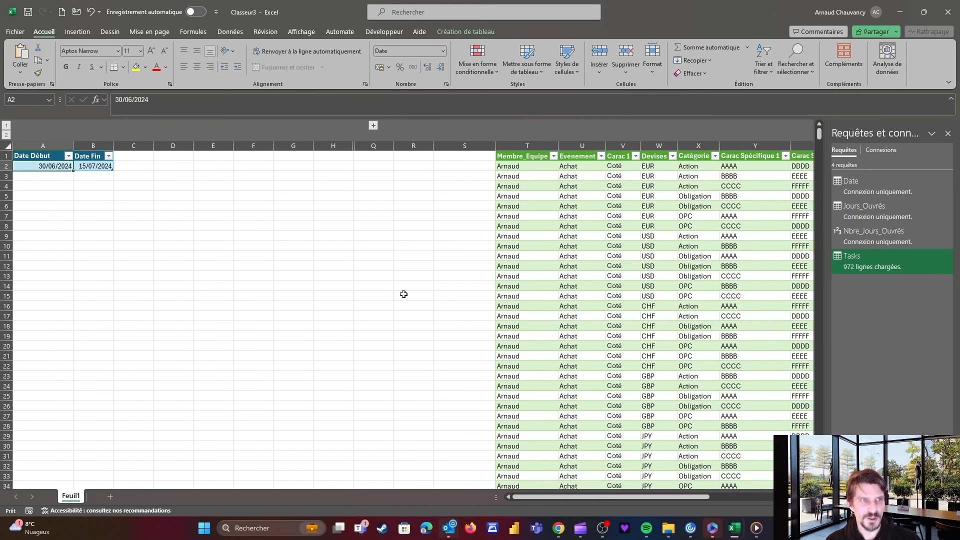
key(shift+Right)
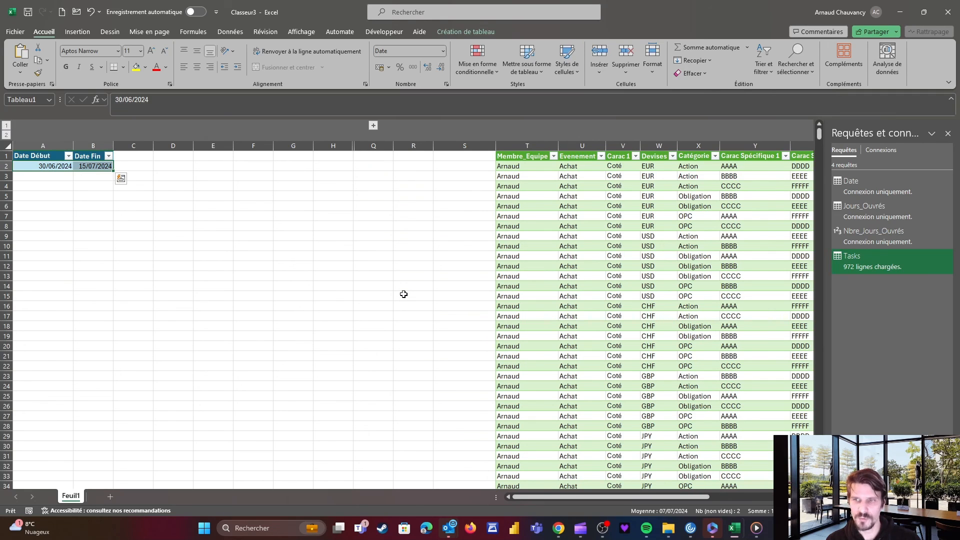